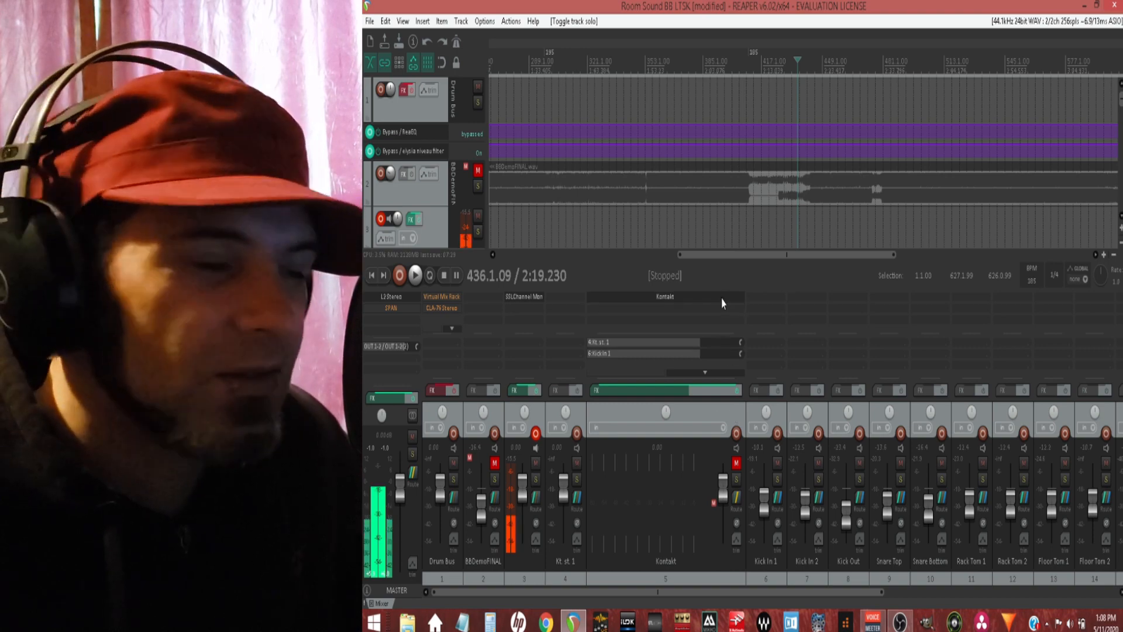
# Step: Open the Kontakt instrument on track 5 and examine its installed libraries and the Beau Burchell drum kit view
pyautogui.click(722, 302)
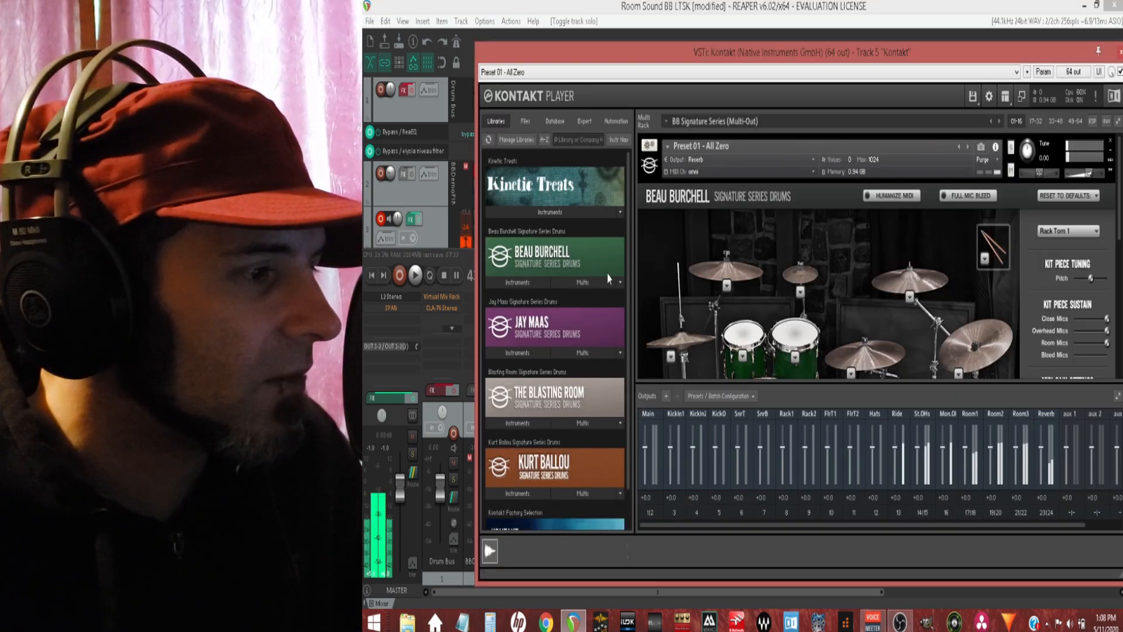
pyautogui.scroll(-1, 596, 331)
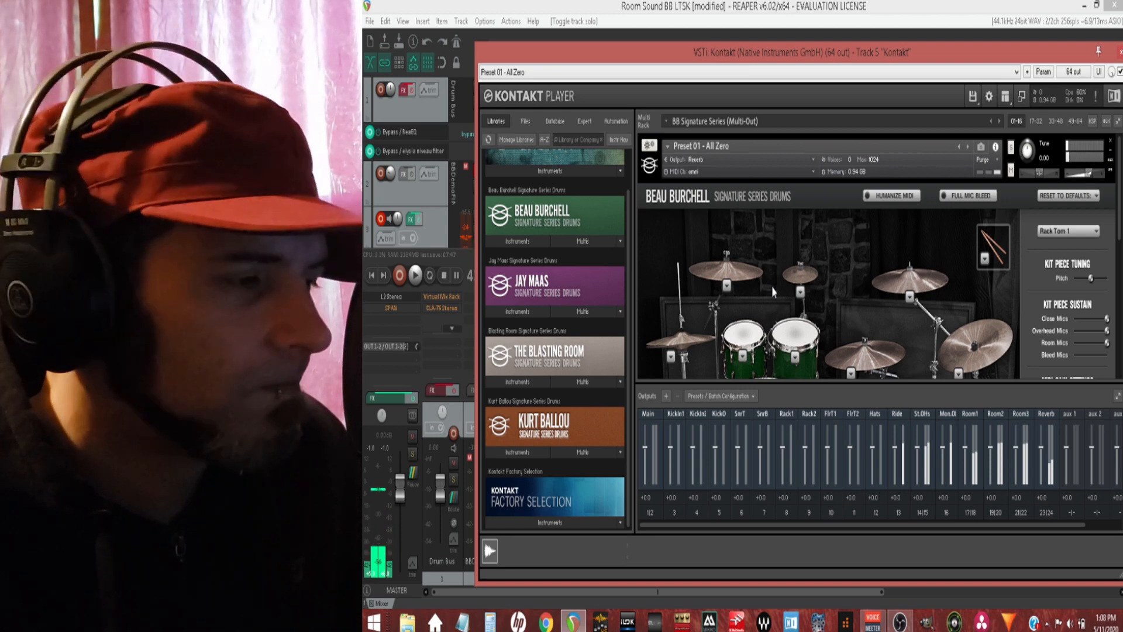
pyautogui.scroll(-1, 772, 291)
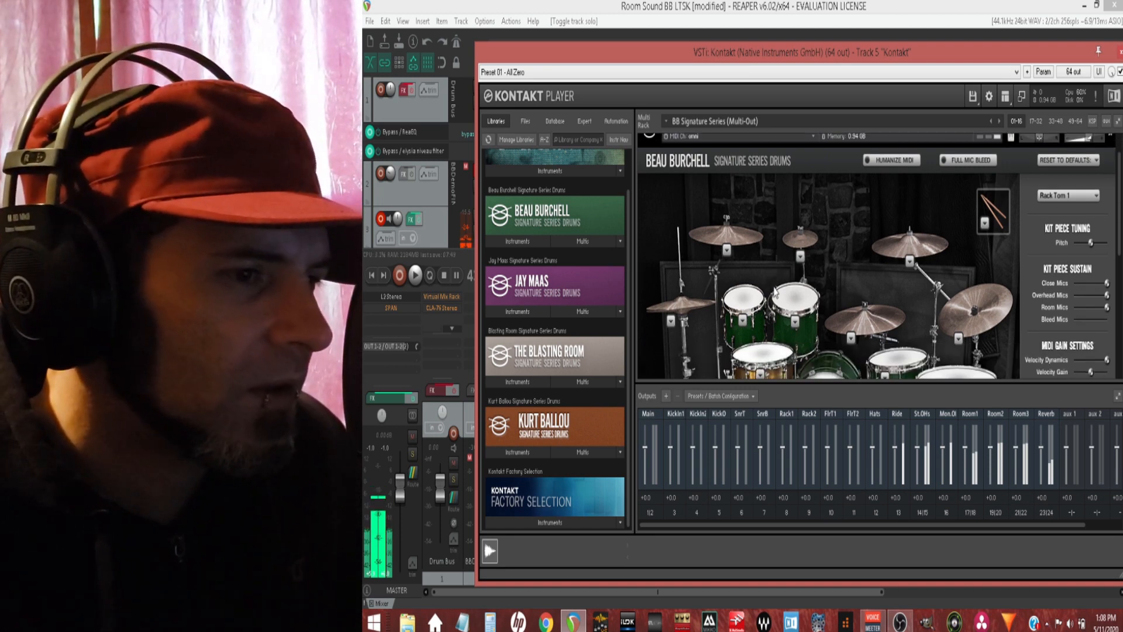
pyautogui.scroll(-1, 775, 290)
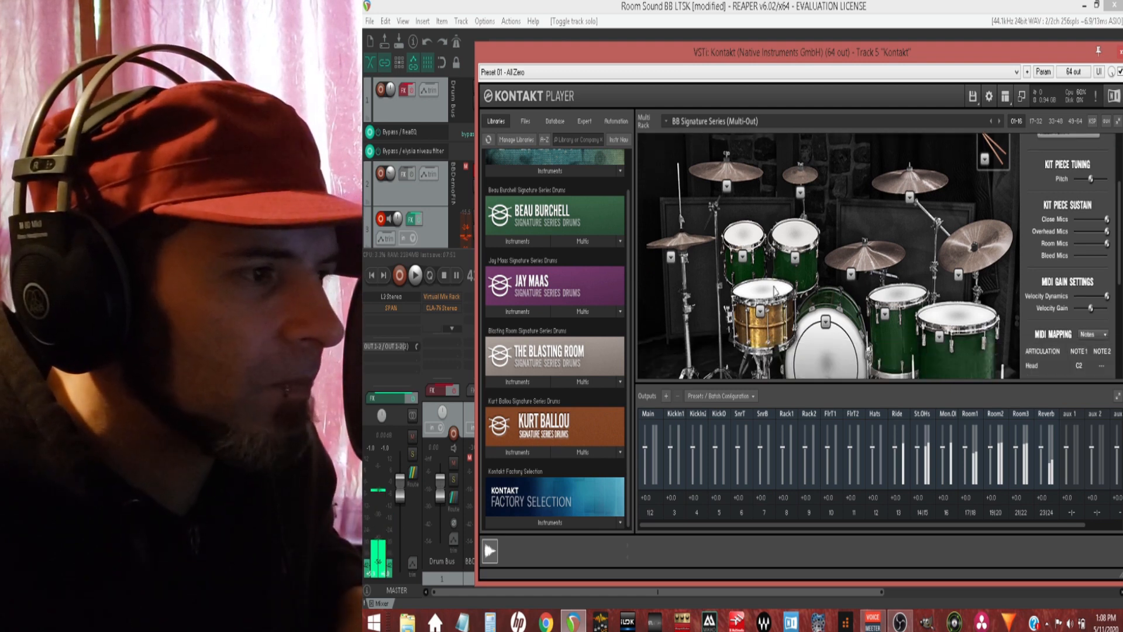
pyautogui.scroll(2, 775, 290)
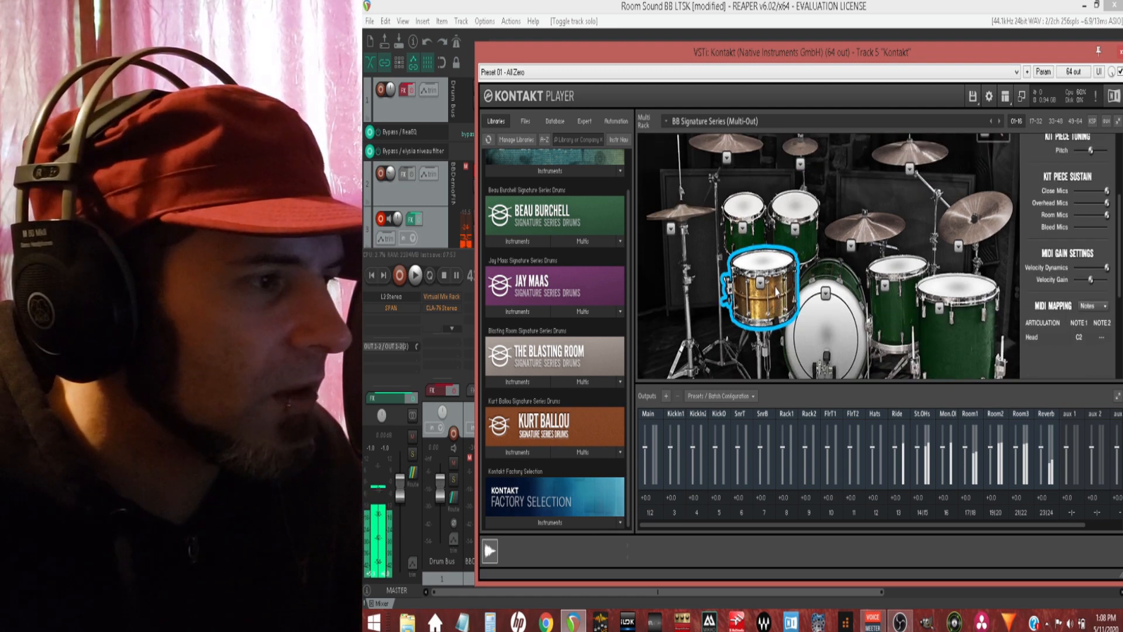
pyautogui.scroll(1, 776, 291)
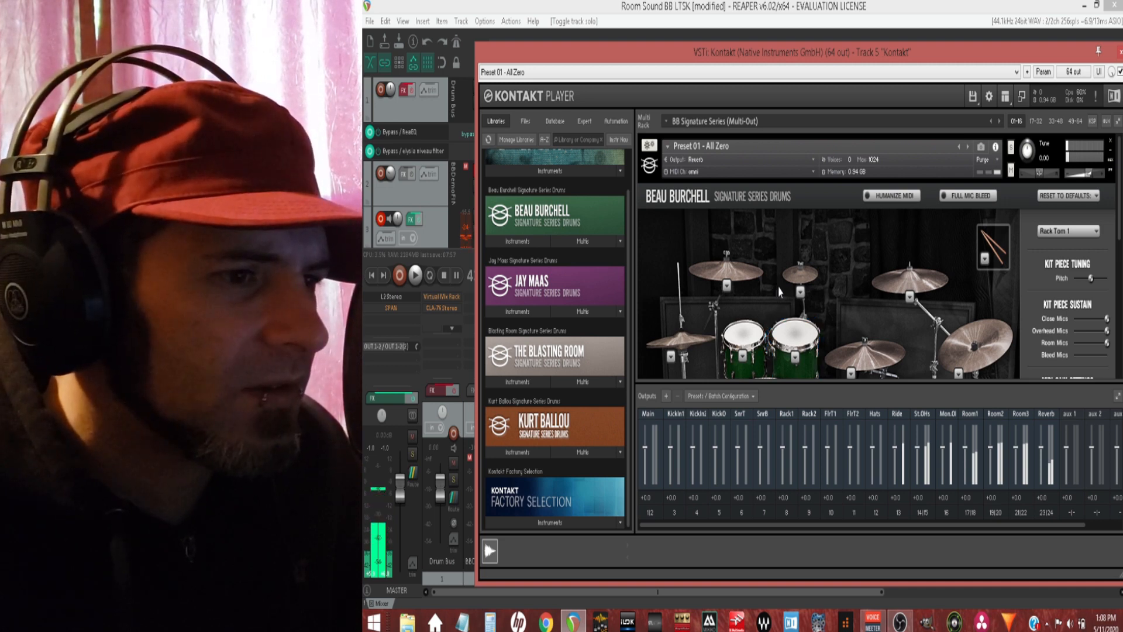
pyautogui.scroll(-3, 779, 291)
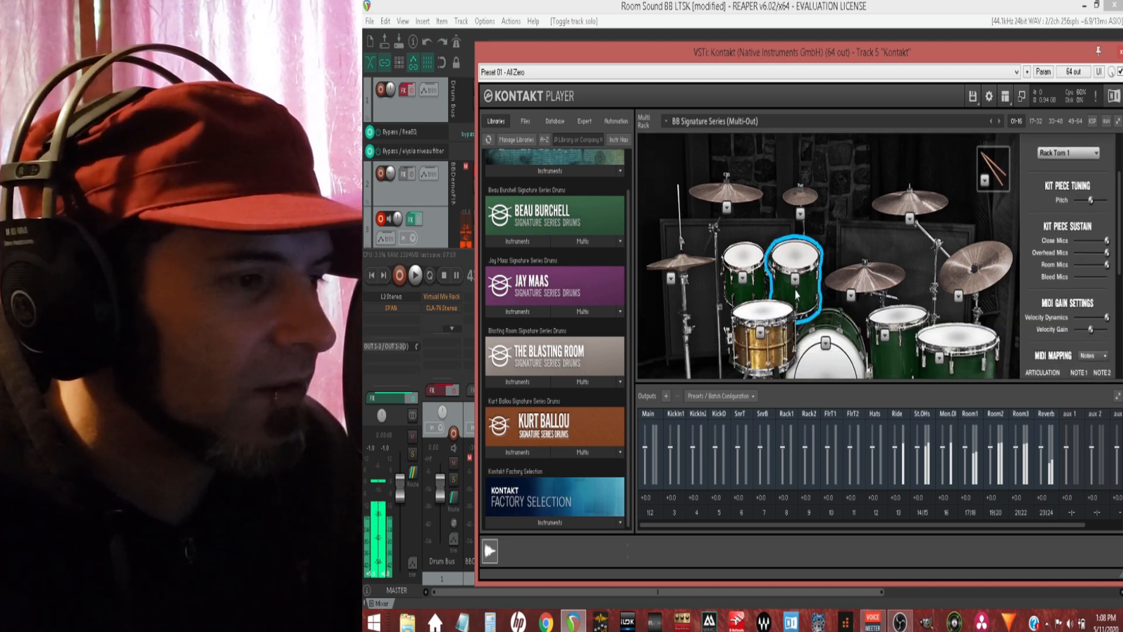
pyautogui.scroll(-2, 780, 285)
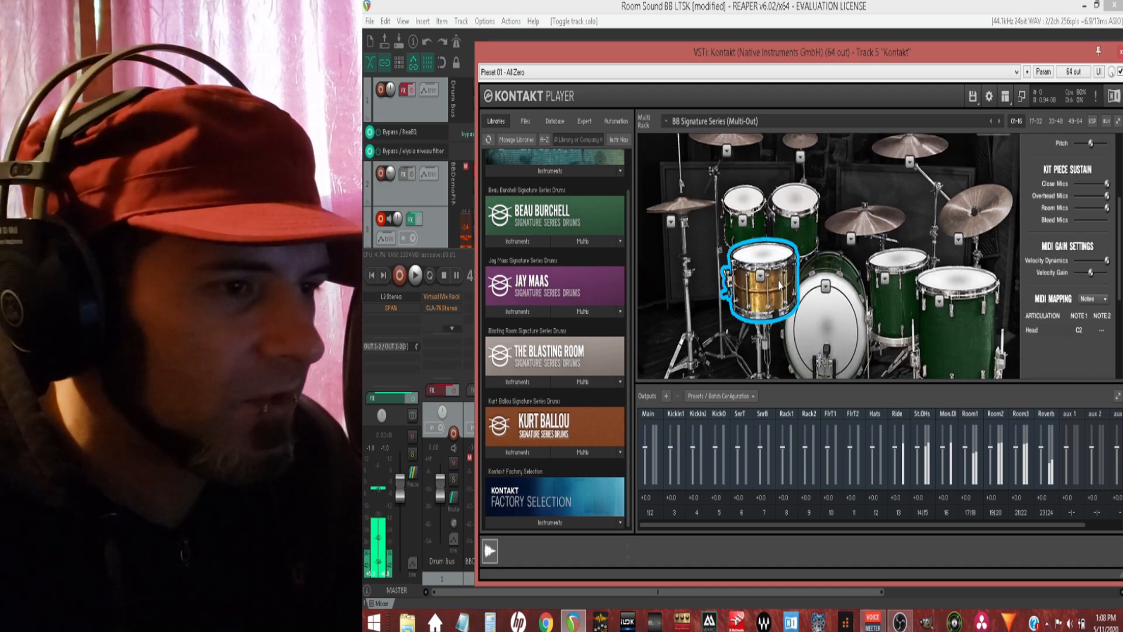
pyautogui.scroll(-3, 780, 285)
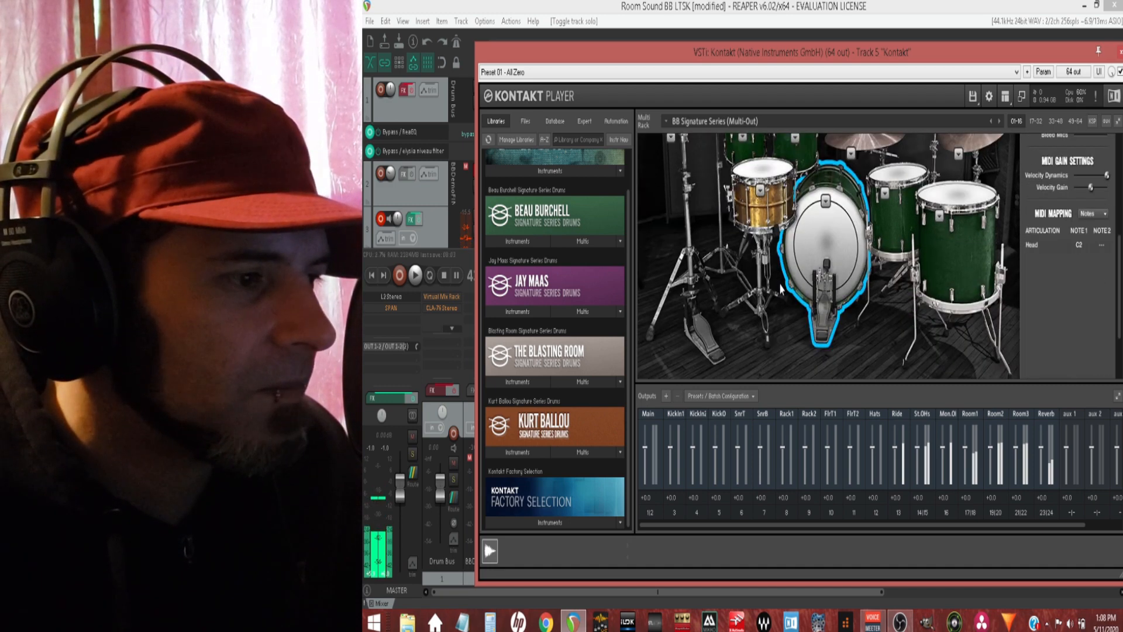
# Step: Show the Grooves page of the Beau Burchell instrument and look over its MIDI groove browser
pyautogui.scroll(-3, 779, 288)
pyautogui.click(690, 321)
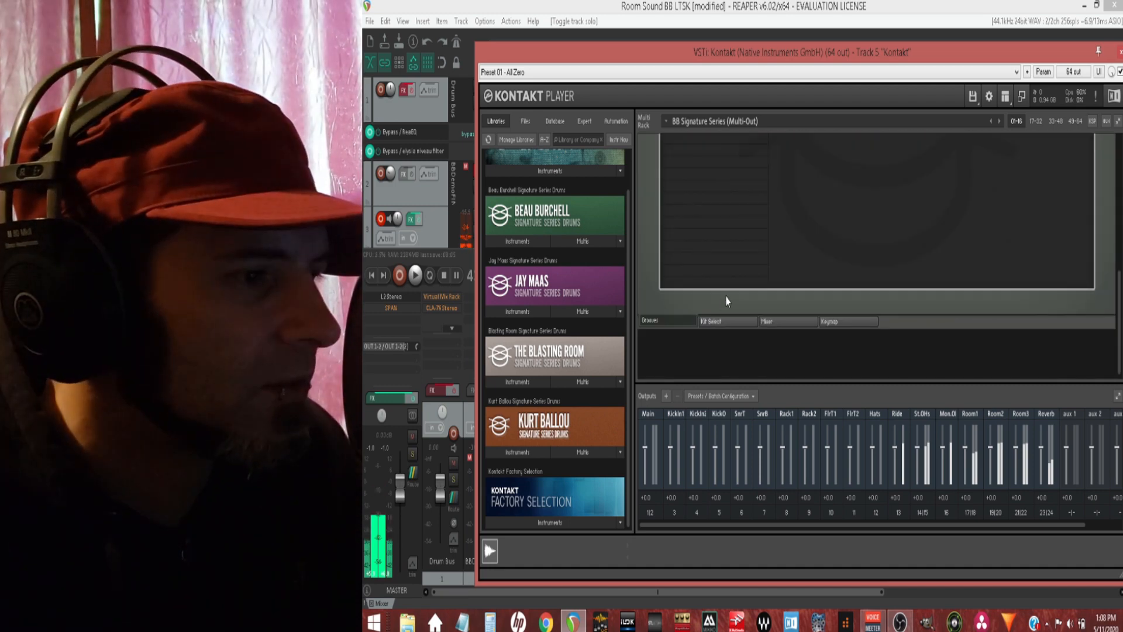
pyautogui.scroll(4, 729, 301)
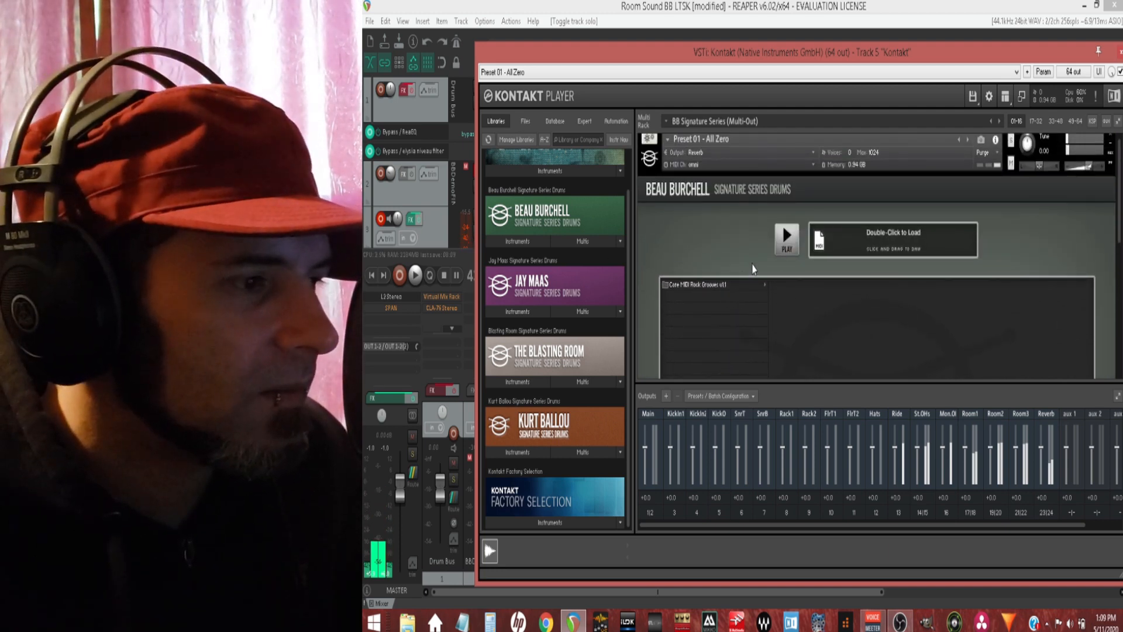
pyautogui.scroll(-4, 752, 269)
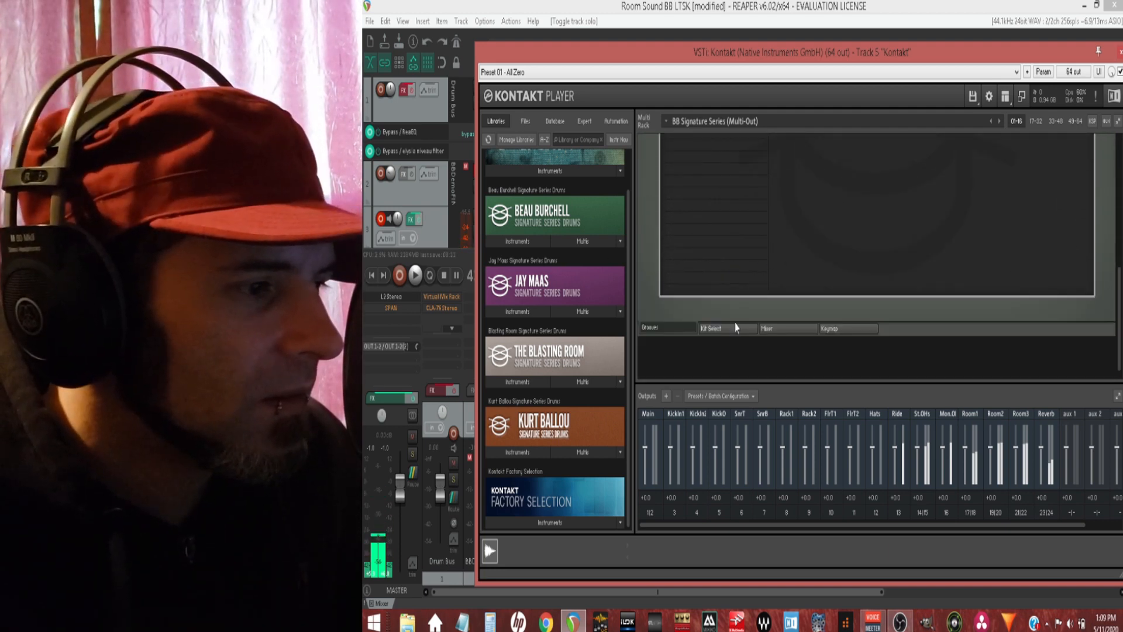
# Step: Return to the Kit Select page and view the list of available snare drums
pyautogui.click(735, 328)
pyautogui.scroll(2, 737, 316)
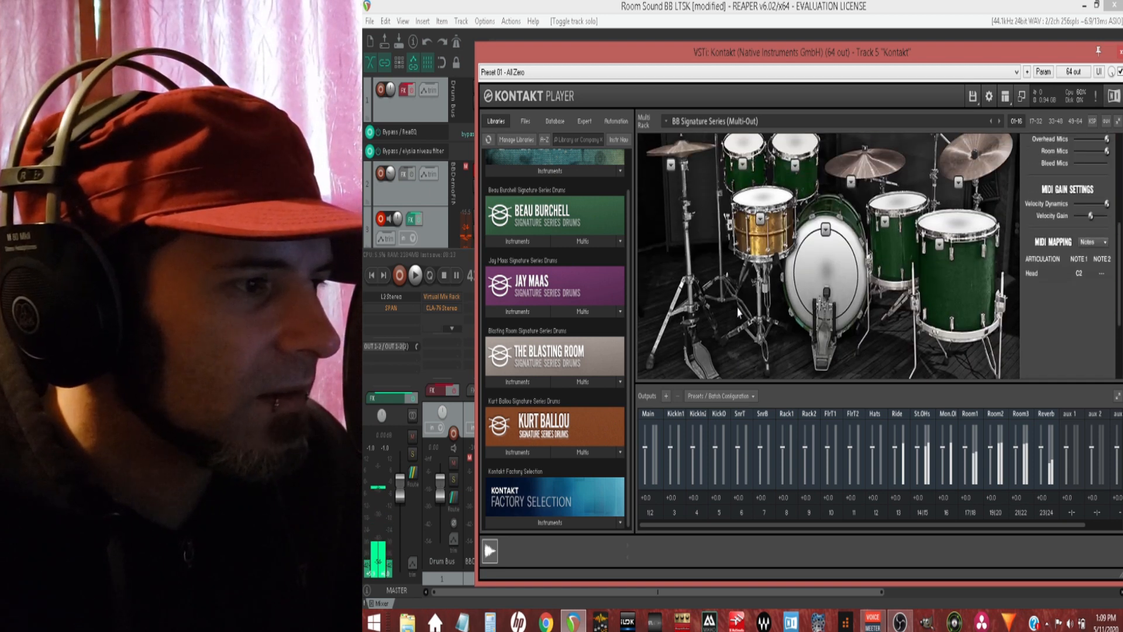
pyautogui.scroll(2, 740, 309)
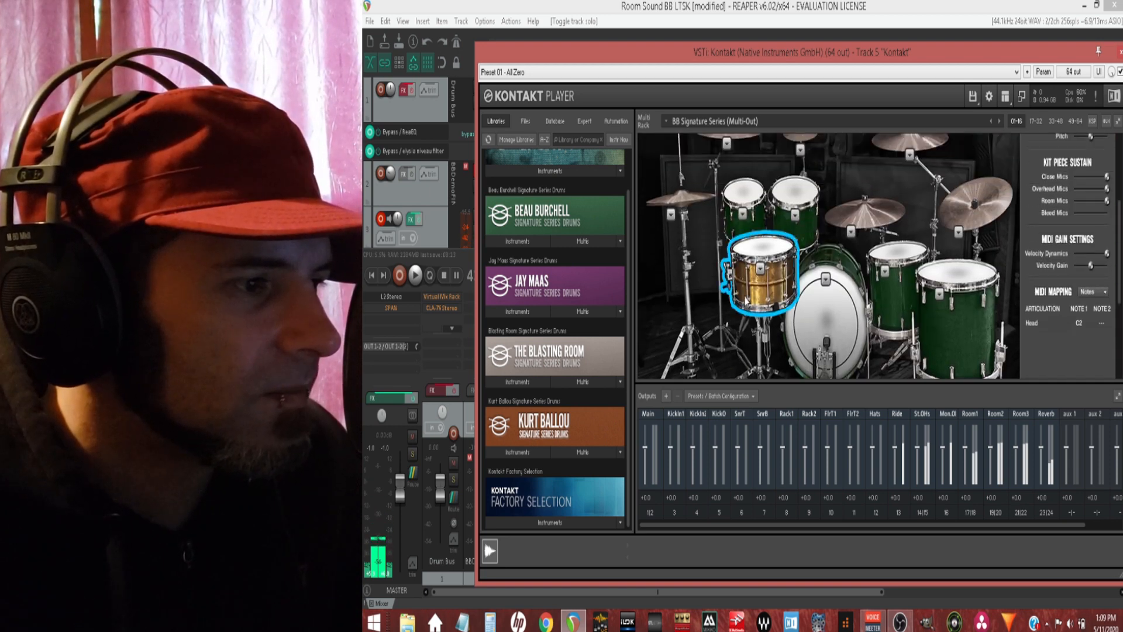
pyautogui.click(759, 268)
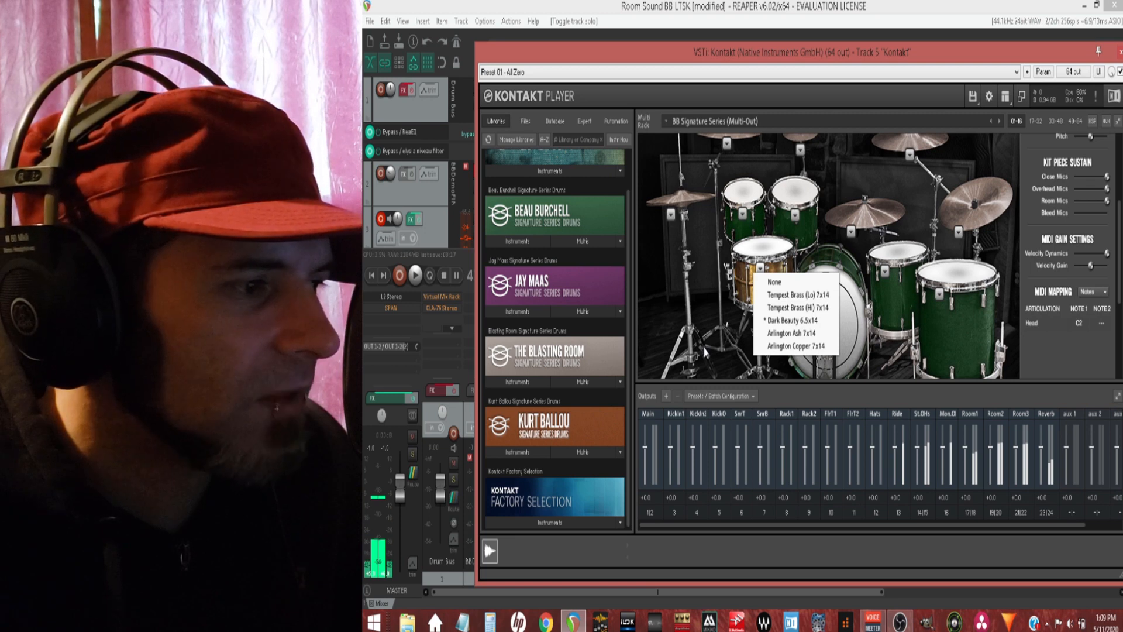
pyautogui.scroll(-6, 668, 325)
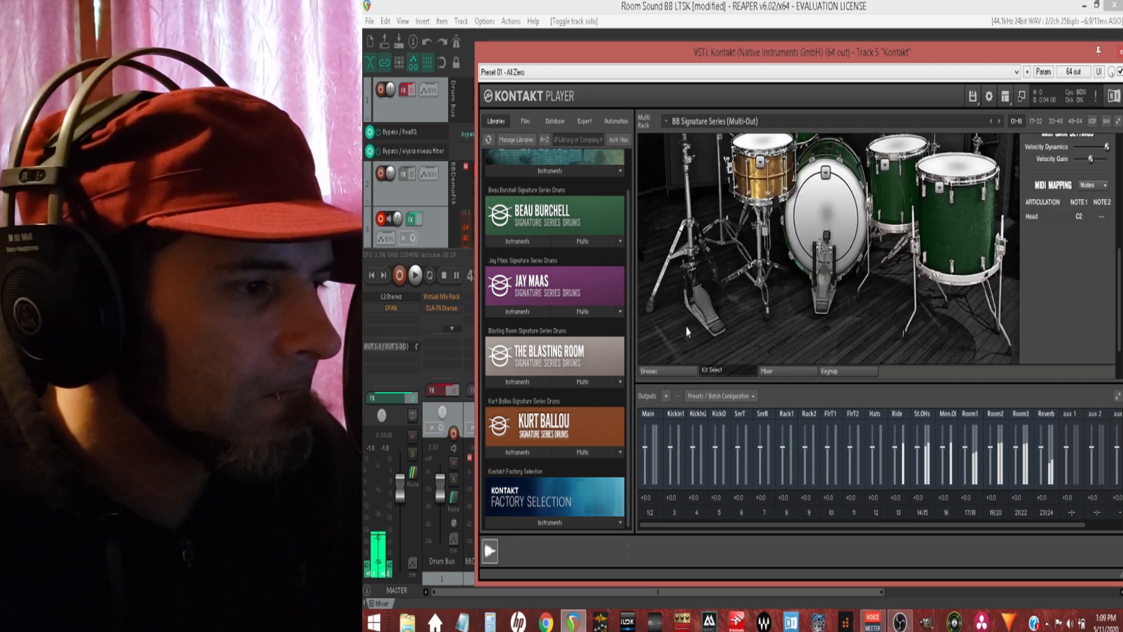
# Step: Show the instrument's Mixer page and look over the Rack Tom 1 channel's effects, sends and bleed controls
pyautogui.click(777, 318)
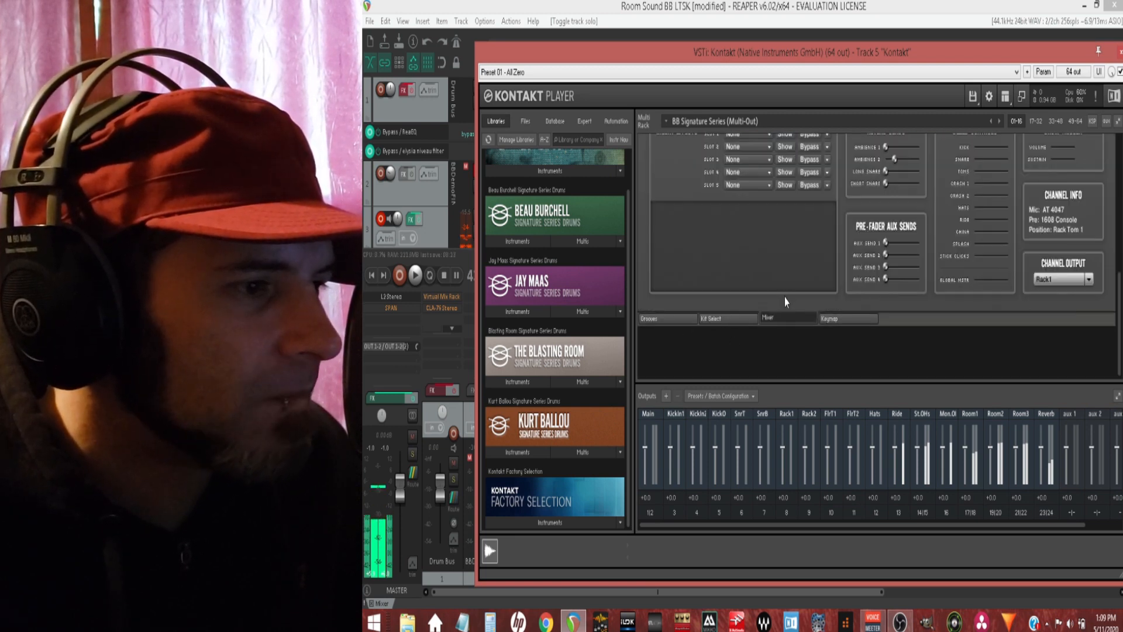
pyautogui.scroll(5, 787, 298)
pyautogui.scroll(-4, 788, 295)
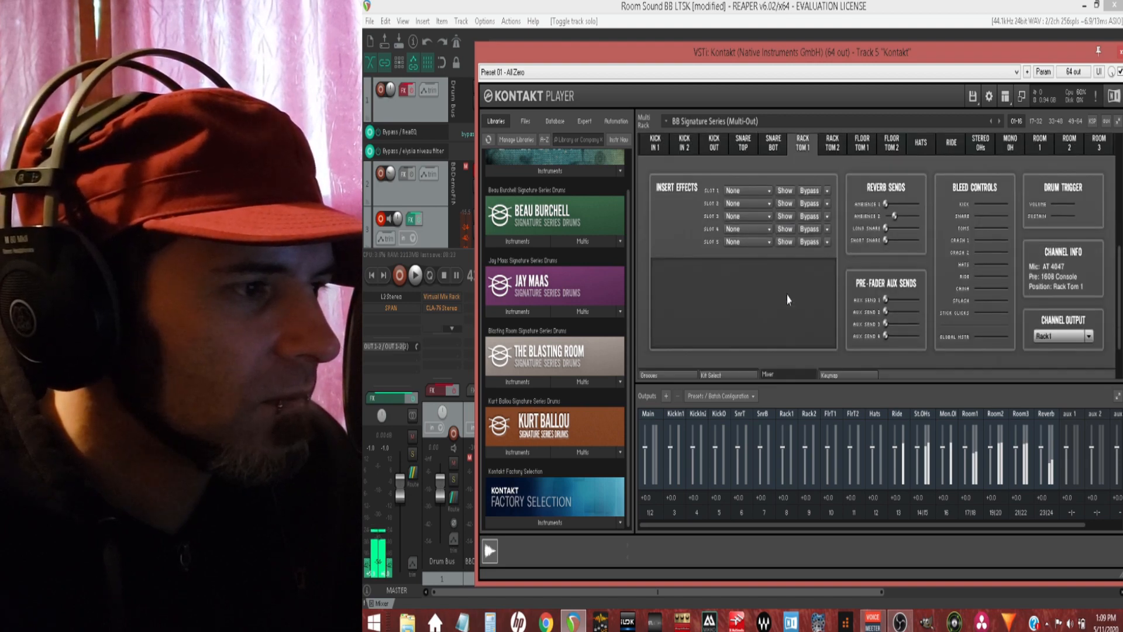
# Step: Show the Keymap page and review the MIDI note assignments for the drums and cymbals
pyautogui.click(819, 323)
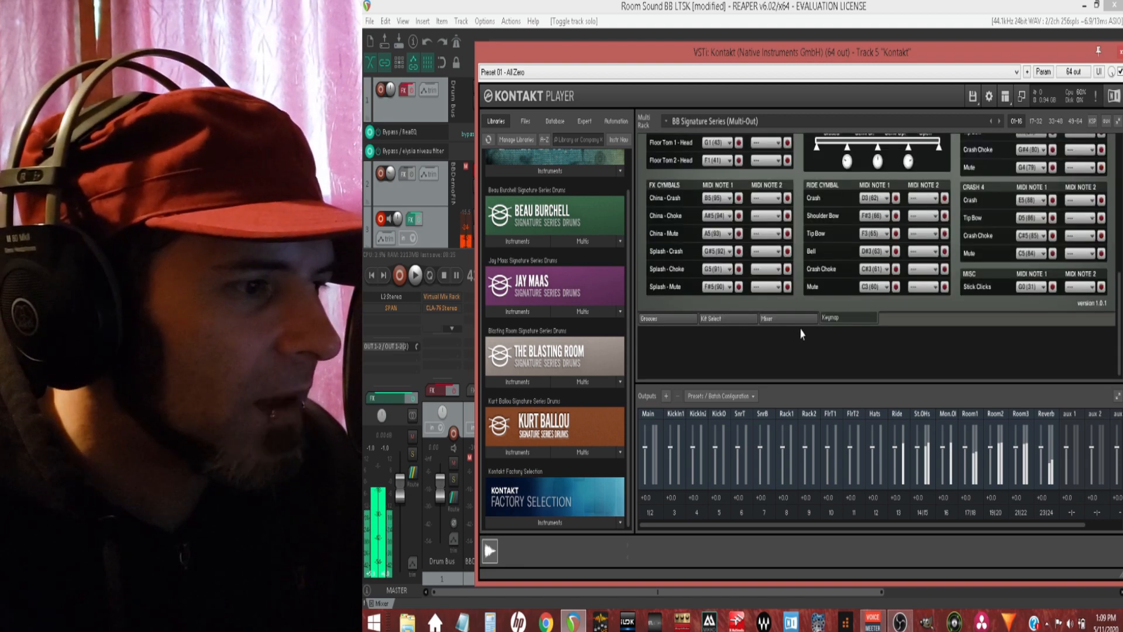
pyautogui.scroll(5, 802, 286)
pyautogui.scroll(5, 802, 242)
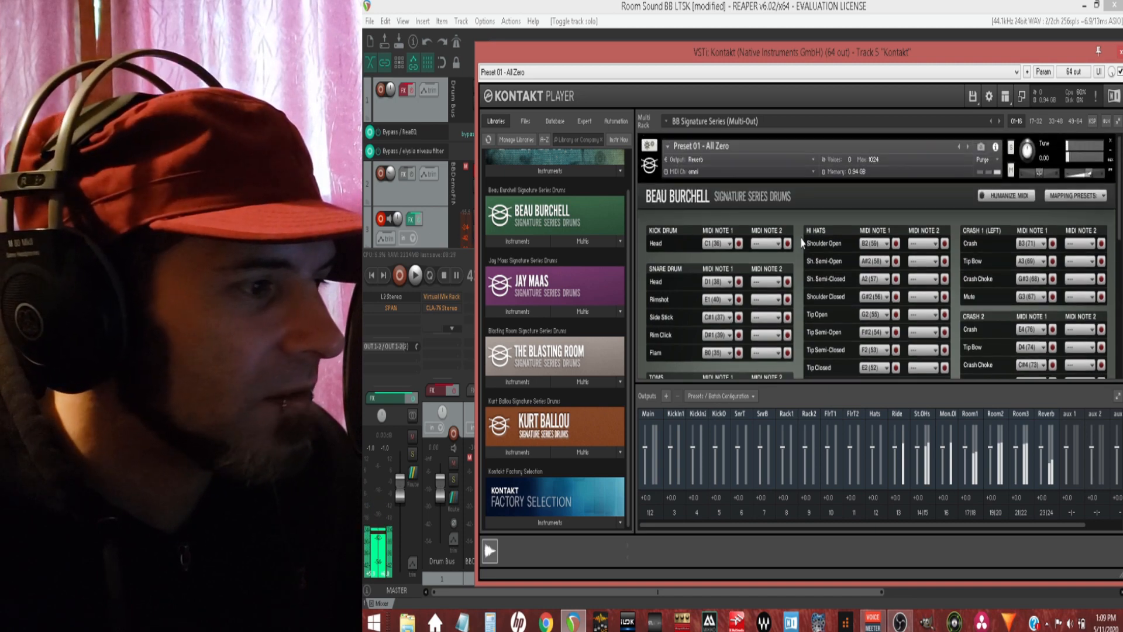
pyautogui.scroll(-5, 801, 242)
pyautogui.scroll(-4, 798, 242)
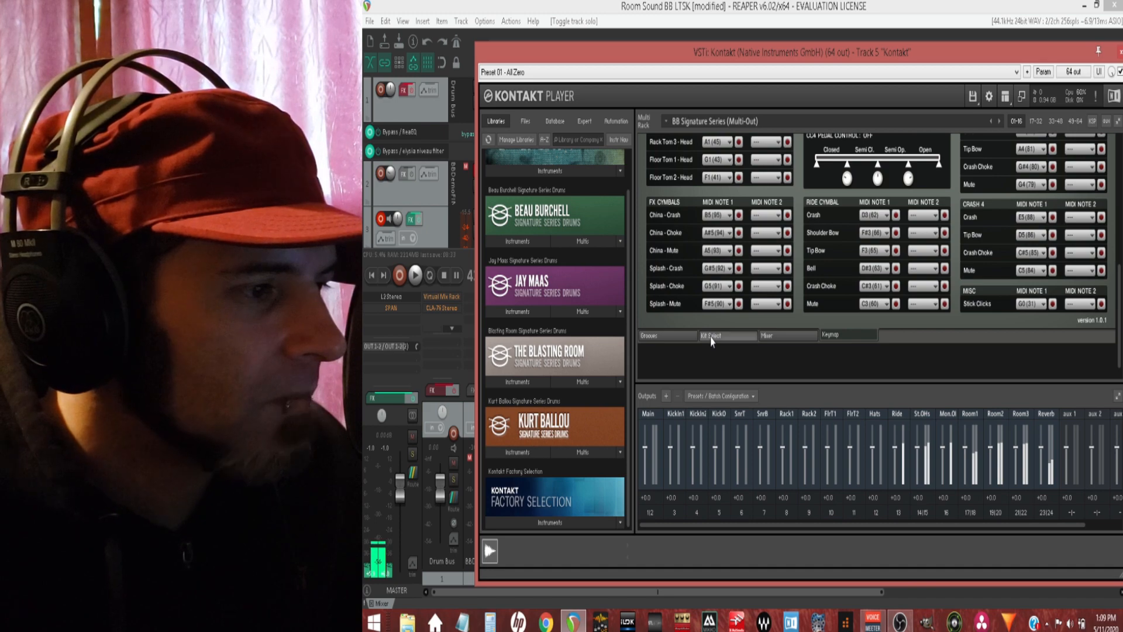
# Step: Switch the instrument back to the Kit Select page and close the Kontakt window
pyautogui.click(711, 336)
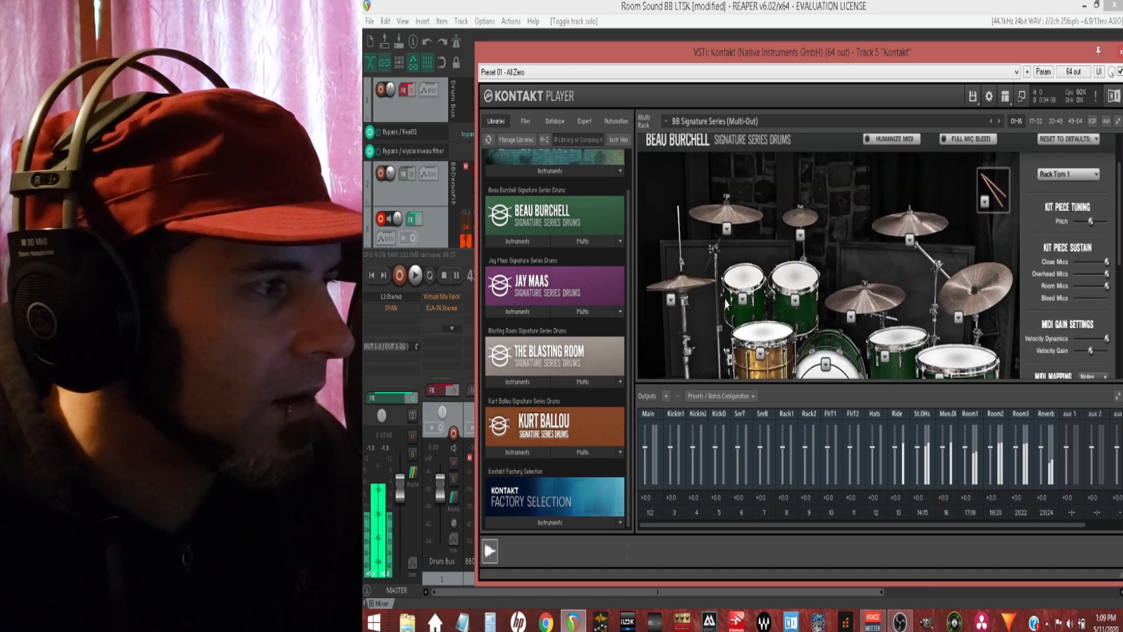
pyautogui.scroll(2, 725, 303)
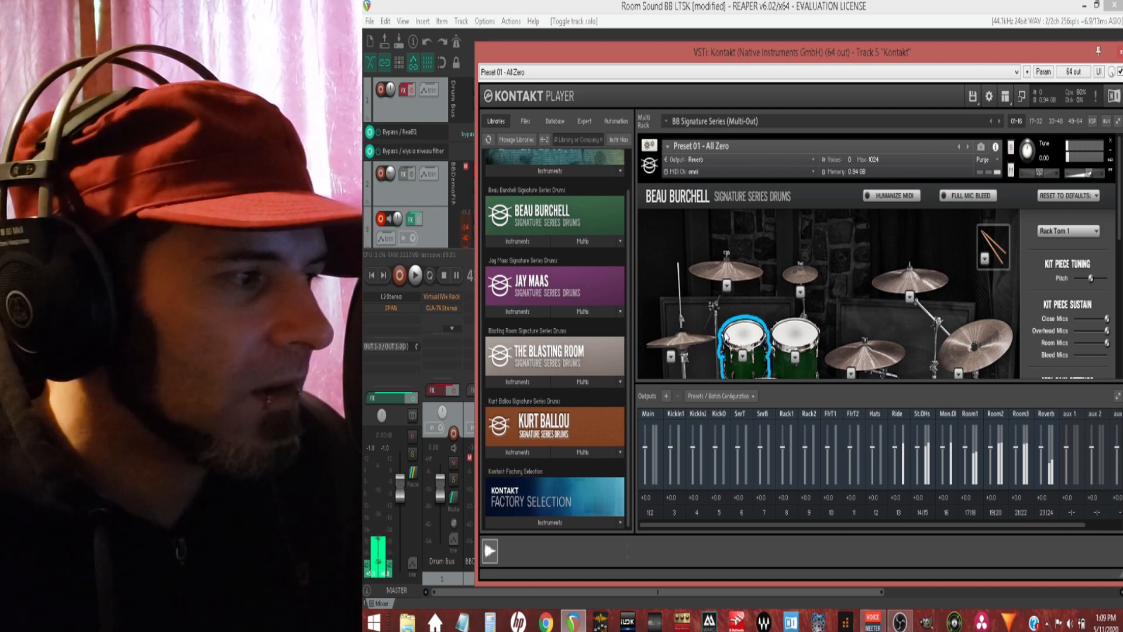
pyautogui.click(1119, 53)
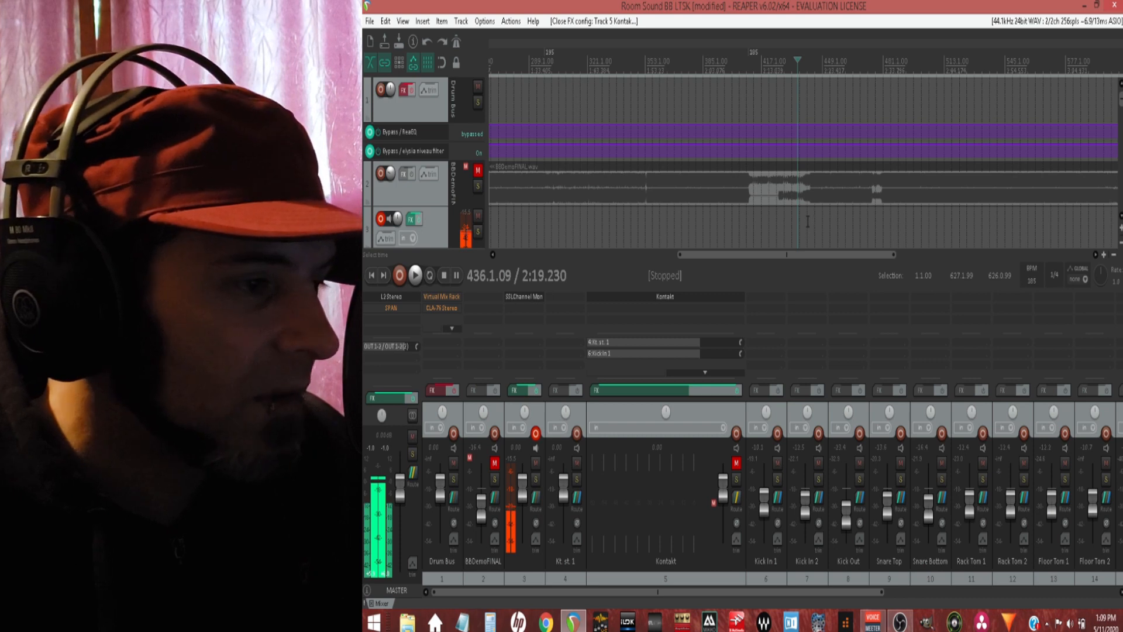
# Step: Bypass the Kontakt track's effects and audition the BBDemoFINAL track in solo, stopping playback and clearing the solo when done
pyautogui.scroll(-4, 670, 215)
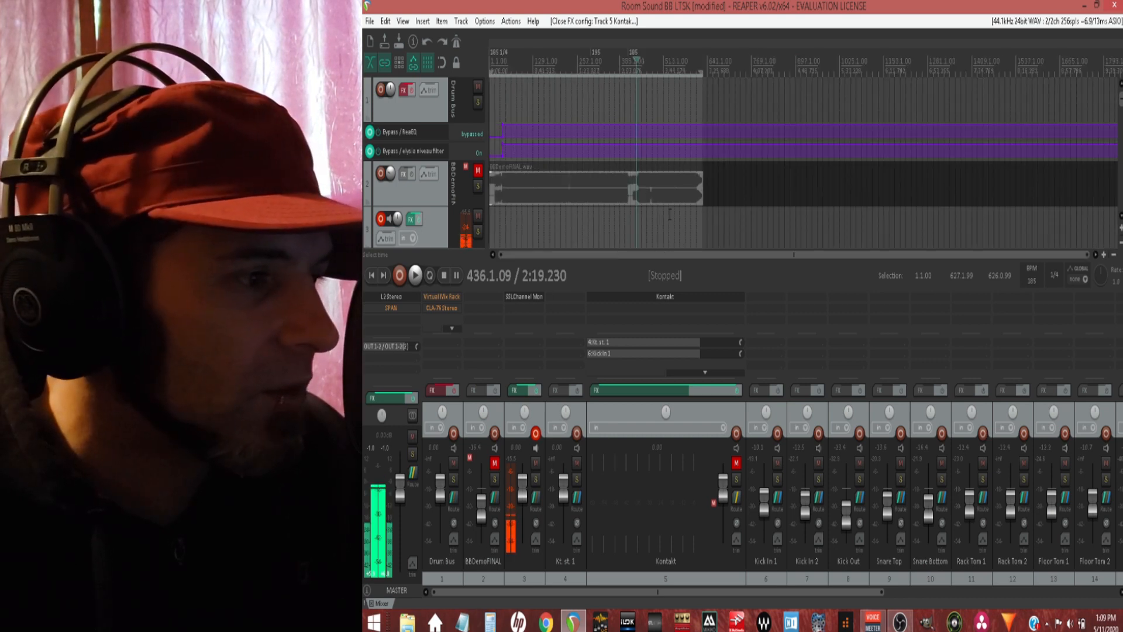
pyautogui.scroll(2, 655, 217)
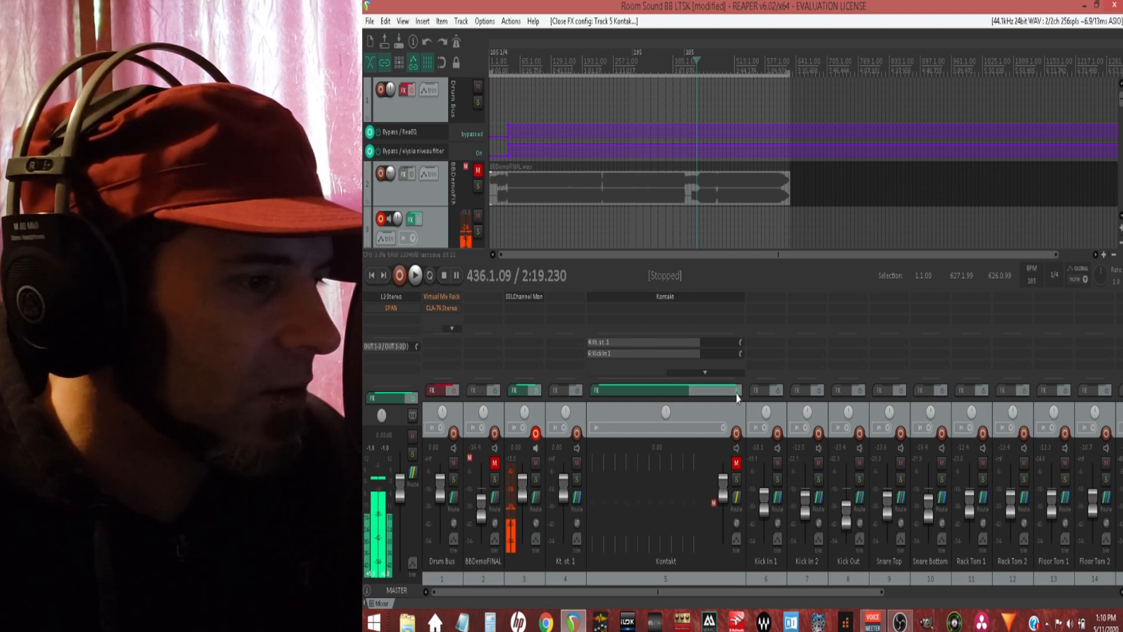
pyautogui.click(589, 391)
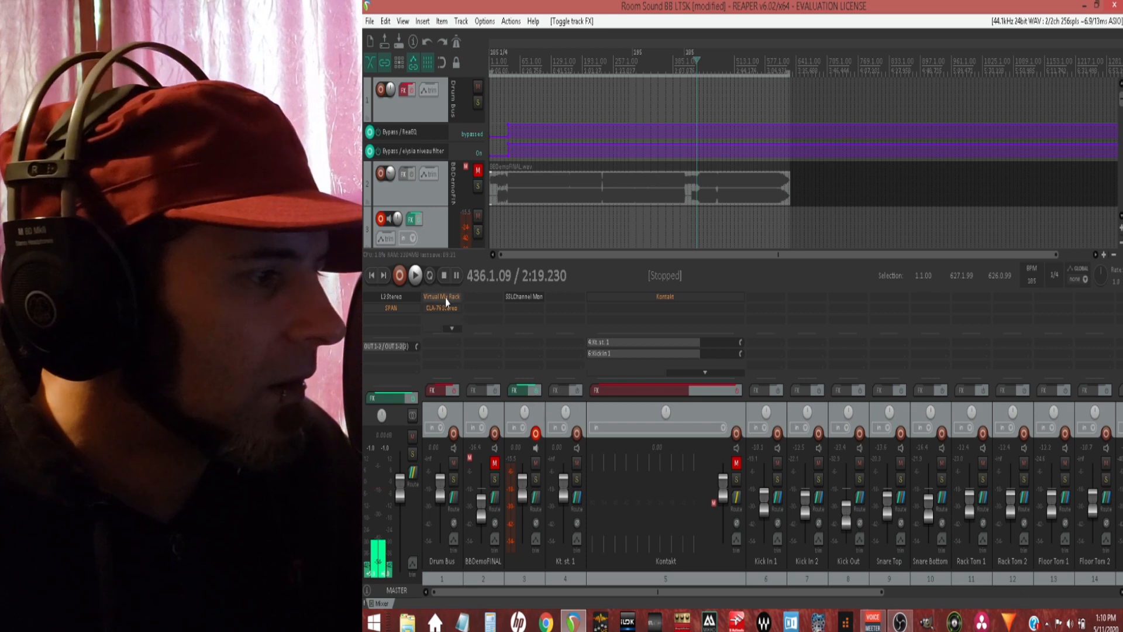
pyautogui.click(416, 276)
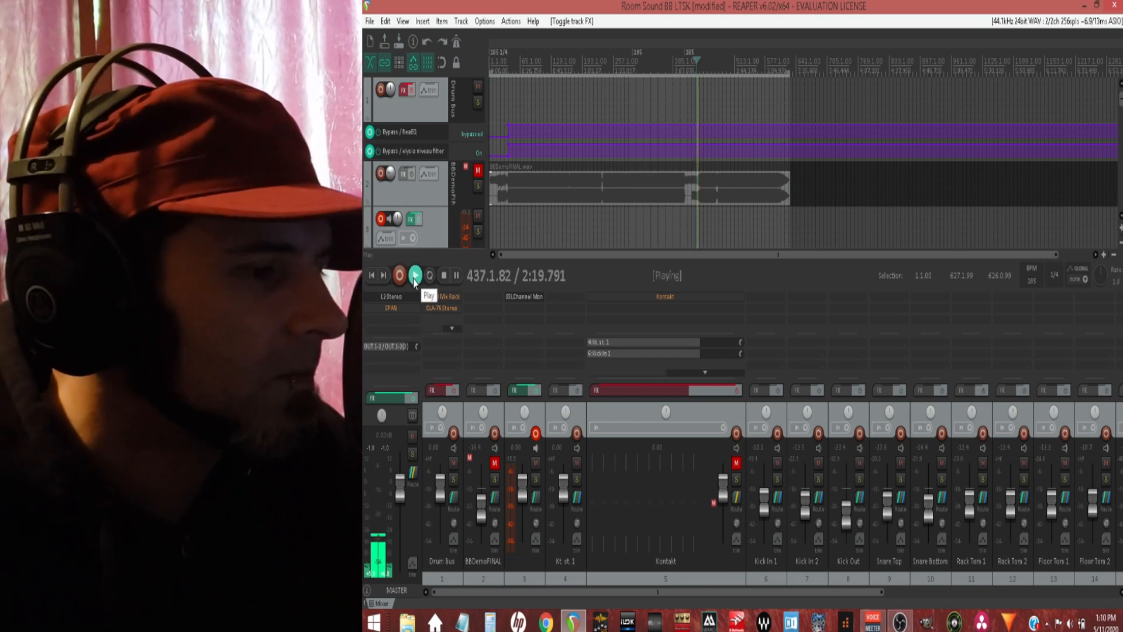
pyautogui.click(494, 479)
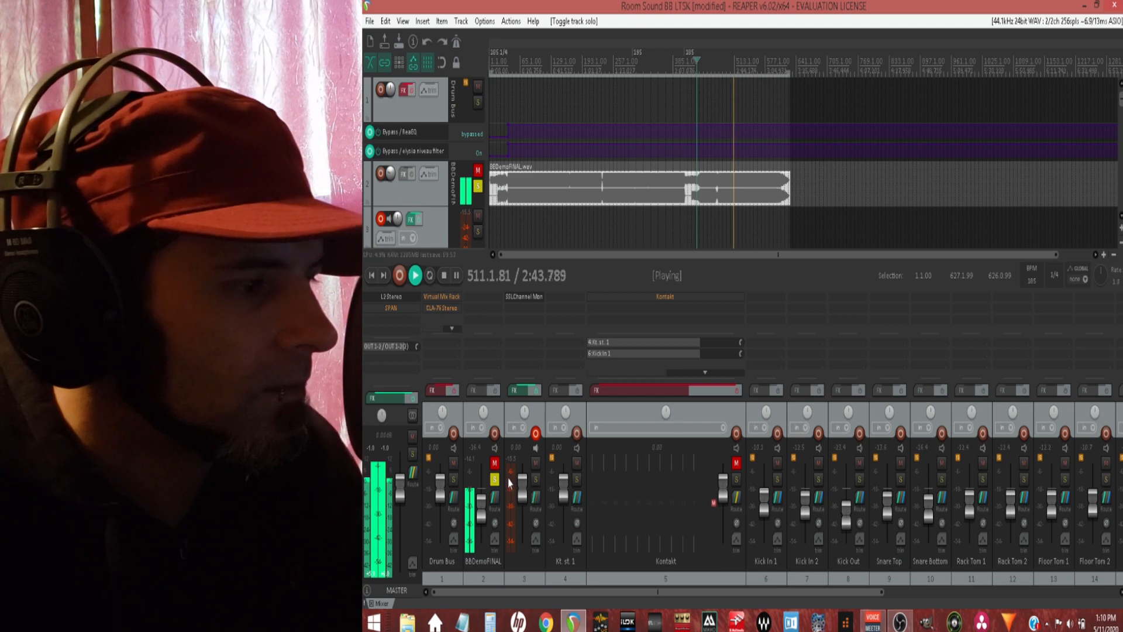
pyautogui.click(444, 275)
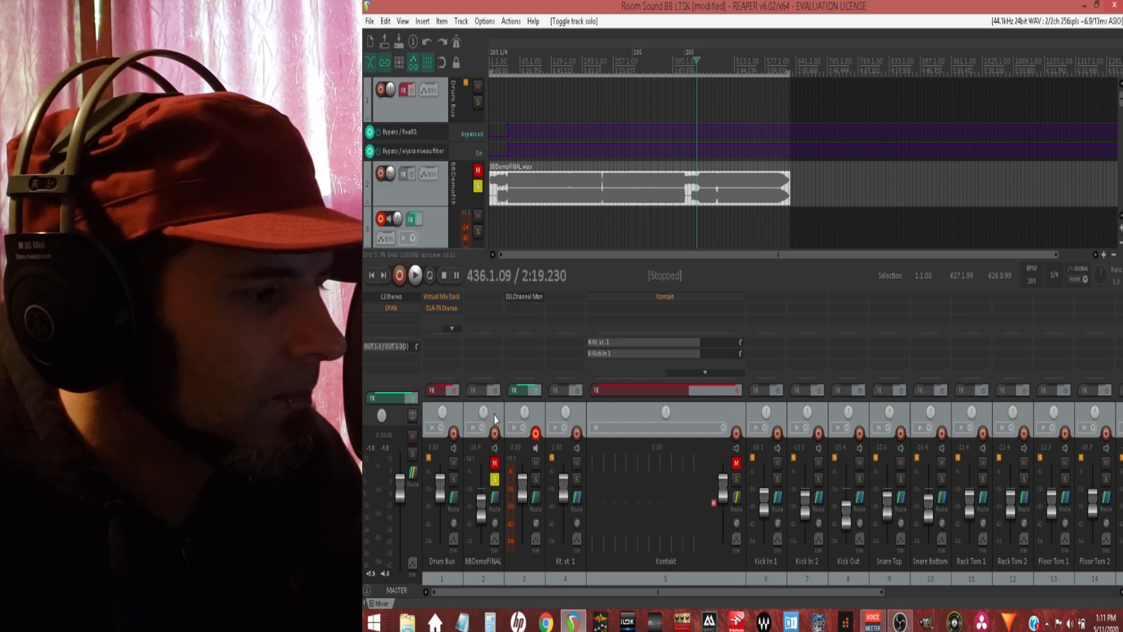
pyautogui.click(495, 479)
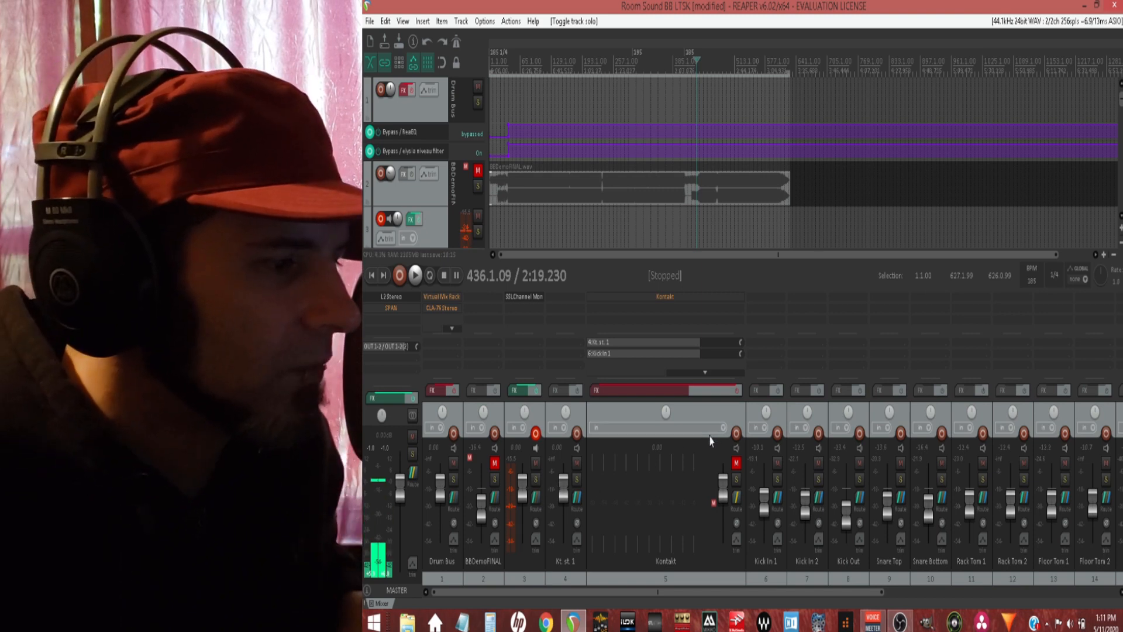
# Step: Re-enable the effects on the Kontakt track and unmute the track
pyautogui.click(738, 392)
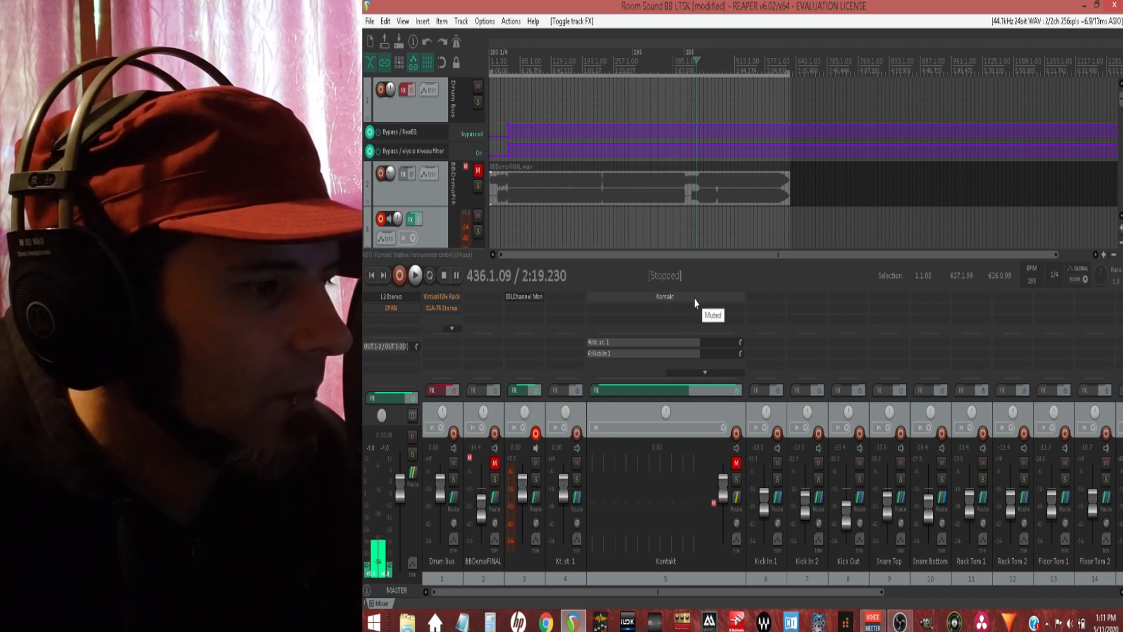
pyautogui.click(737, 463)
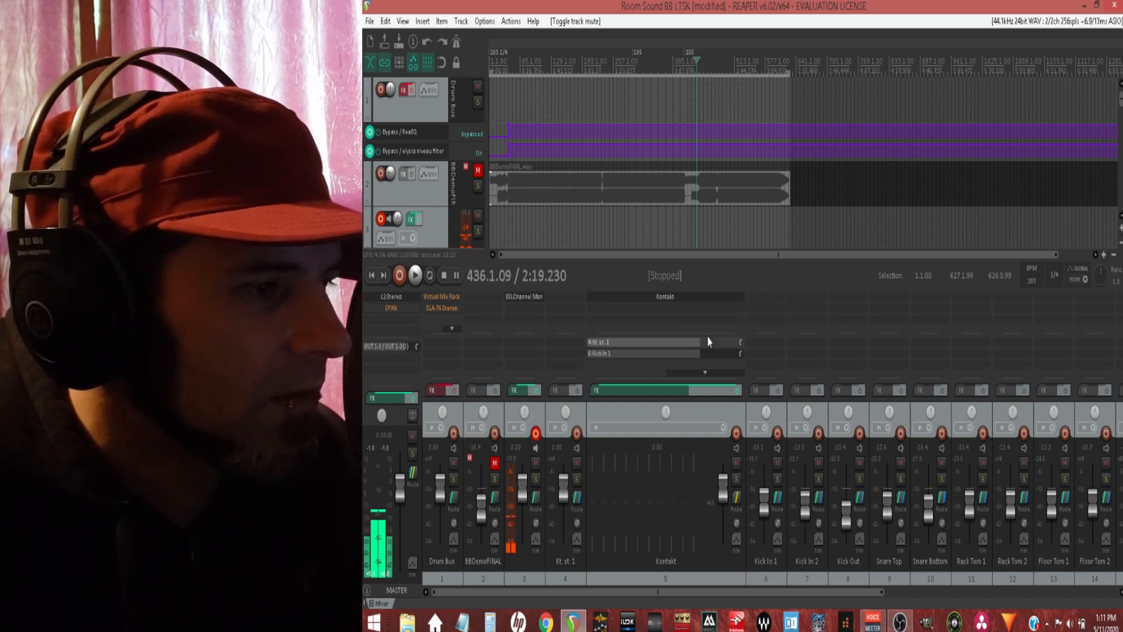
# Step: Open the Kontakt track's instrument, bring the drum kit into view and strike the kick drum several times
pyautogui.click(702, 300)
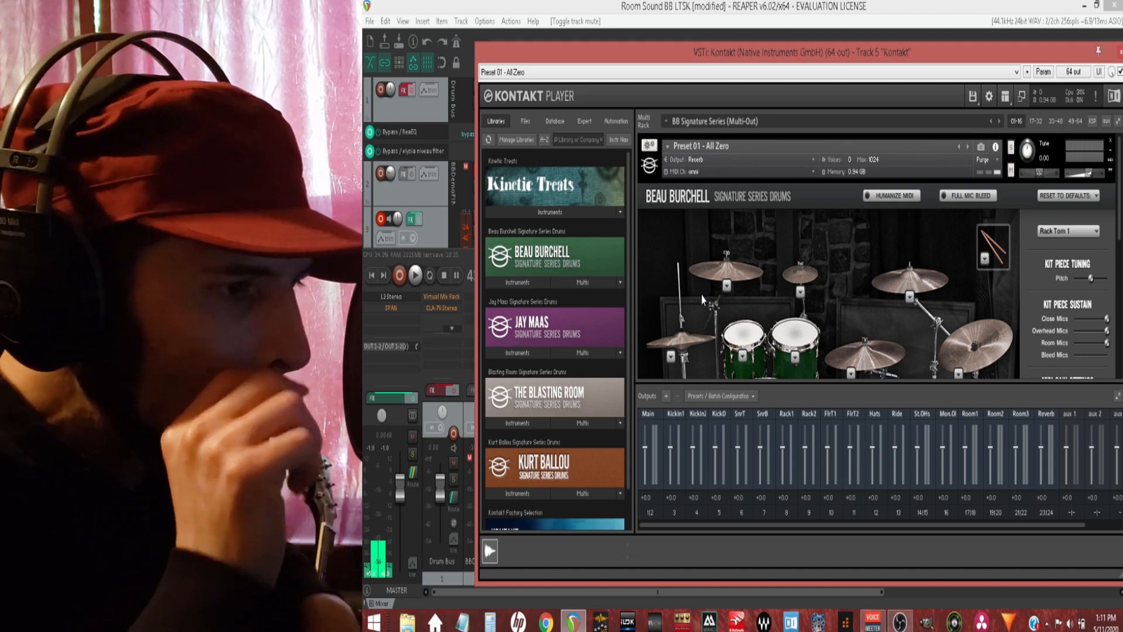
pyautogui.scroll(-3, 749, 263)
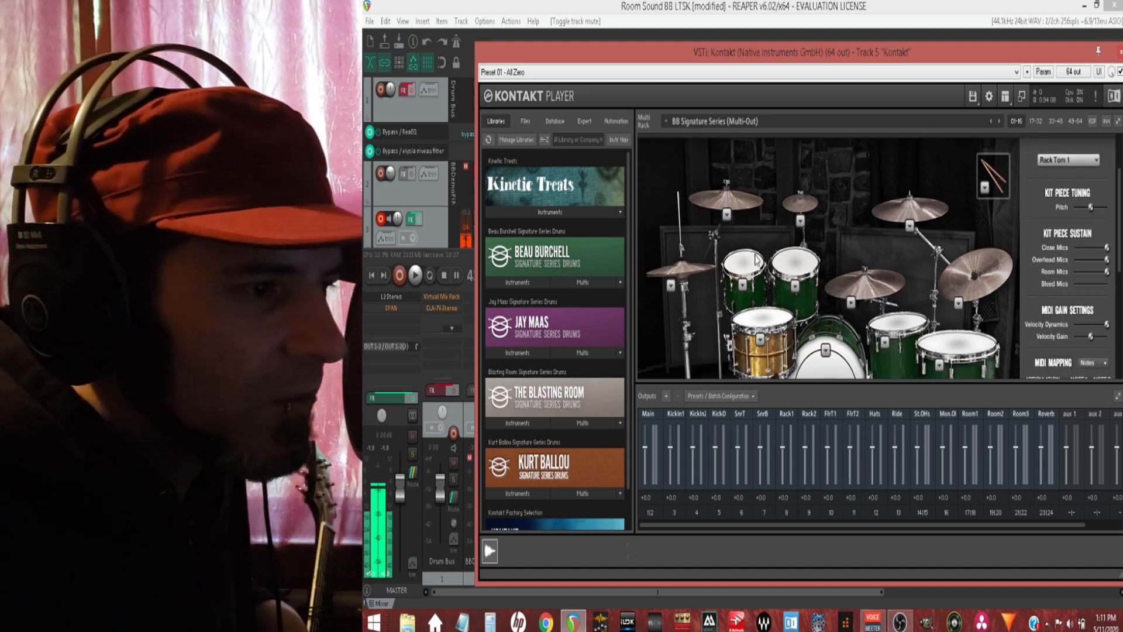
pyautogui.scroll(-2, 768, 265)
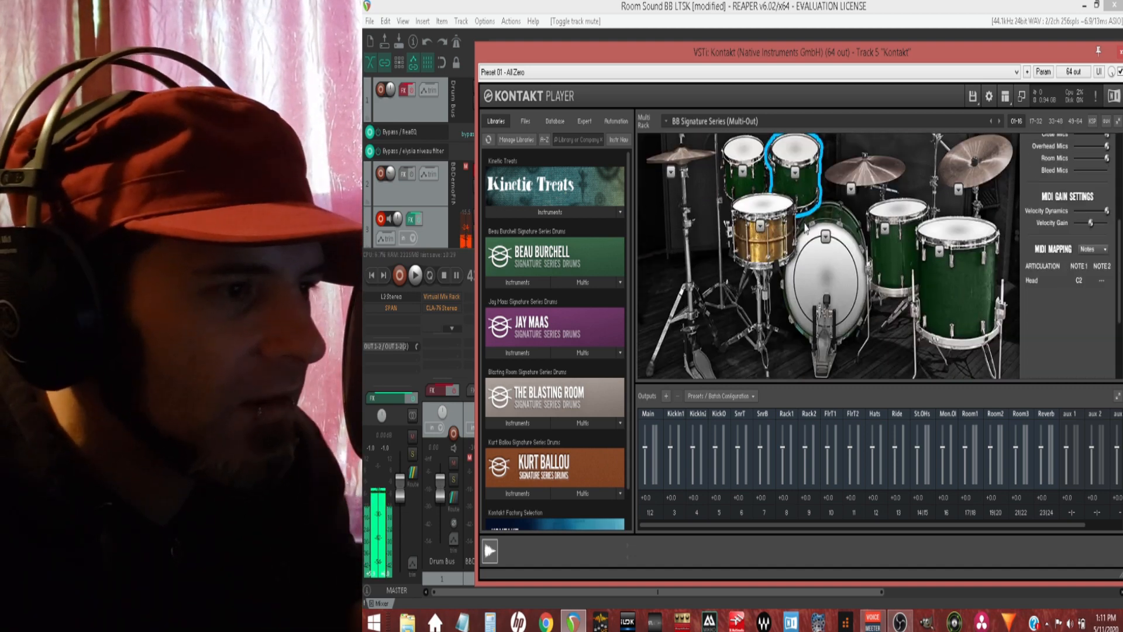
pyautogui.scroll(3, 805, 231)
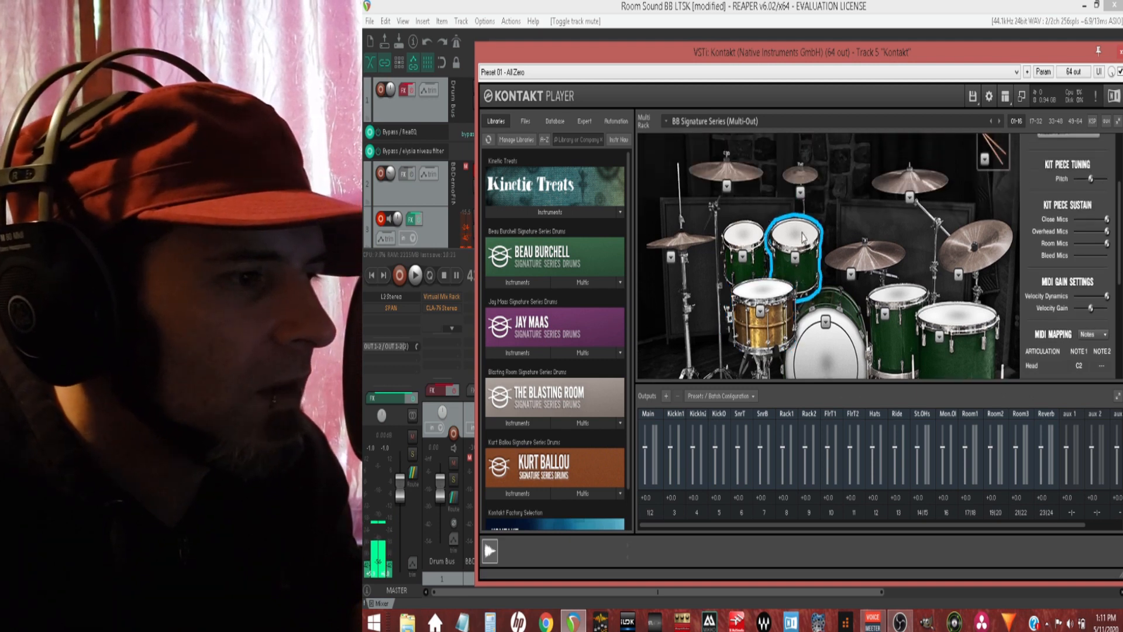
pyautogui.scroll(-2, 805, 239)
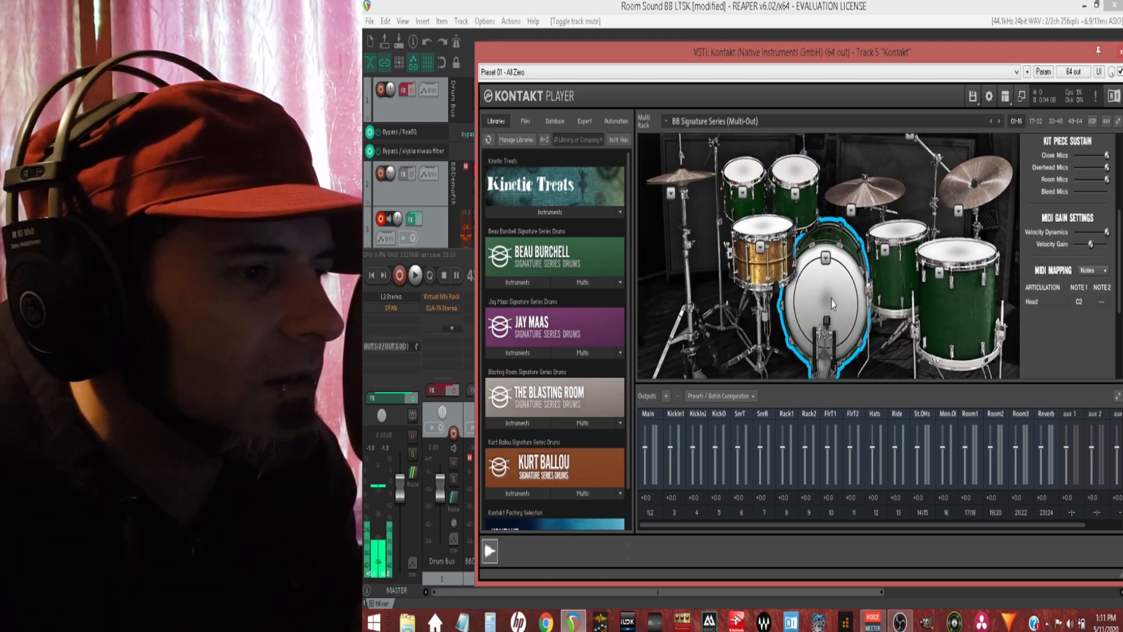
pyautogui.click(834, 304)
pyautogui.click(834, 304)
pyautogui.click(834, 304)
pyautogui.click(833, 304)
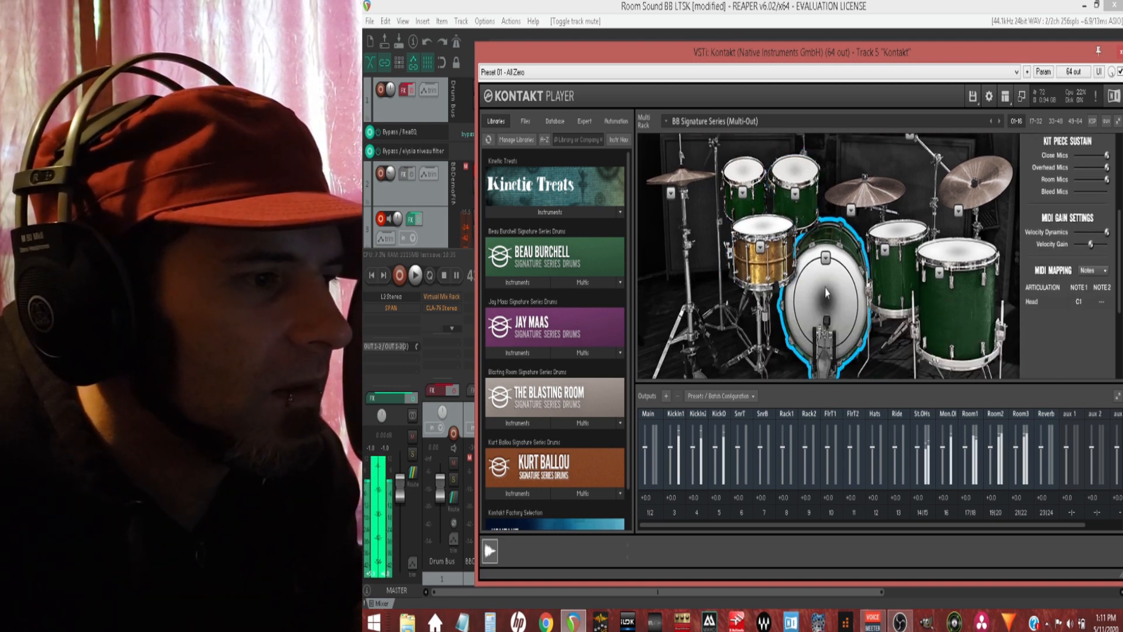
# Step: Audition the snare and both rack toms by striking them in the kit picture
pyautogui.click(755, 226)
pyautogui.click(745, 172)
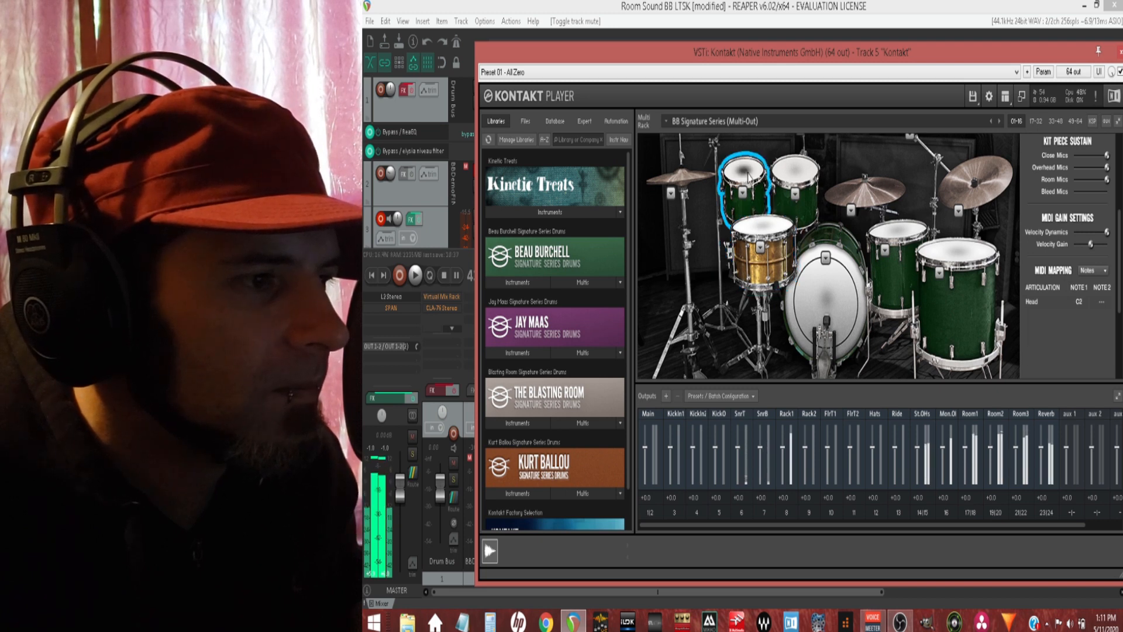
pyautogui.click(790, 173)
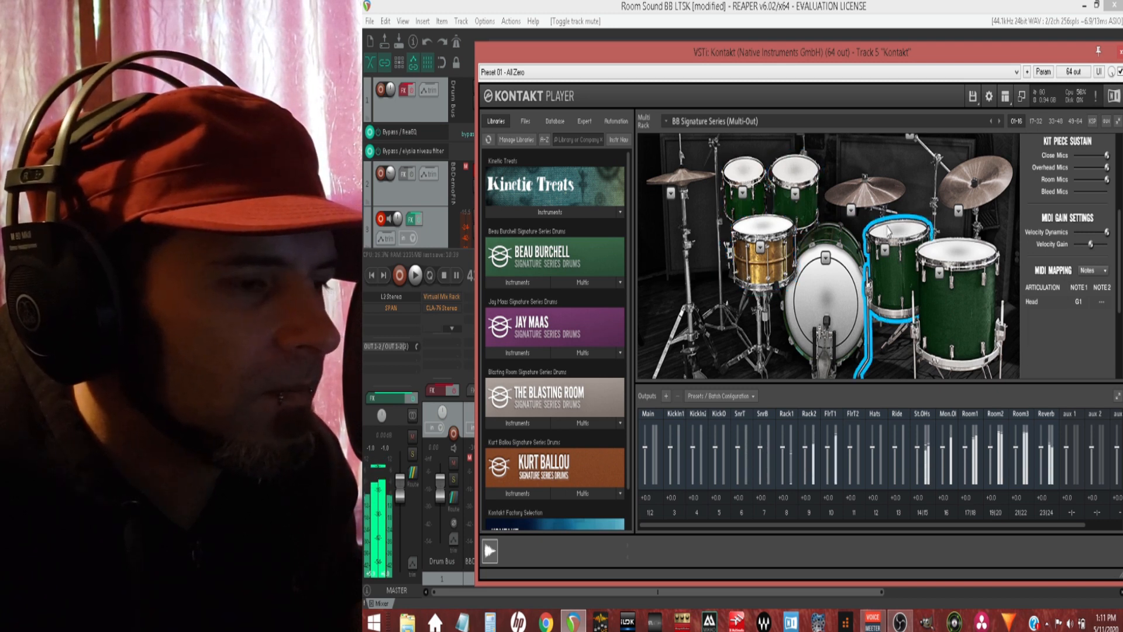
pyautogui.click(764, 229)
# Step: Audition the hi-hats, crash cymbals, ride bell and floor tom in the kit picture
pyautogui.click(697, 178)
pyautogui.scroll(1, 697, 179)
pyautogui.scroll(1, 697, 179)
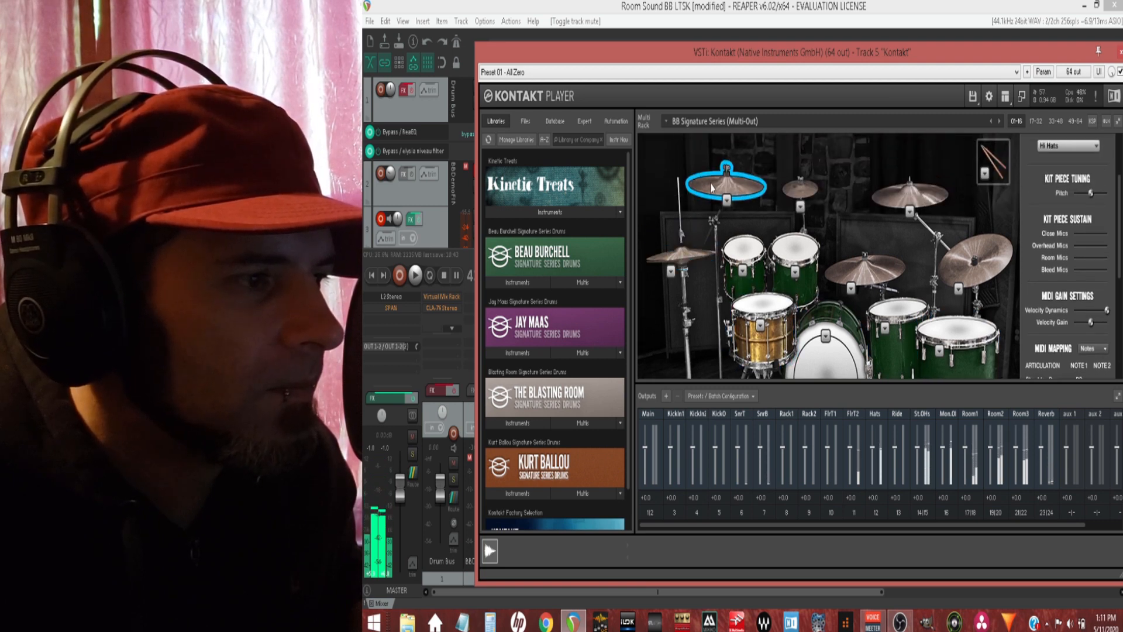
pyautogui.click(713, 188)
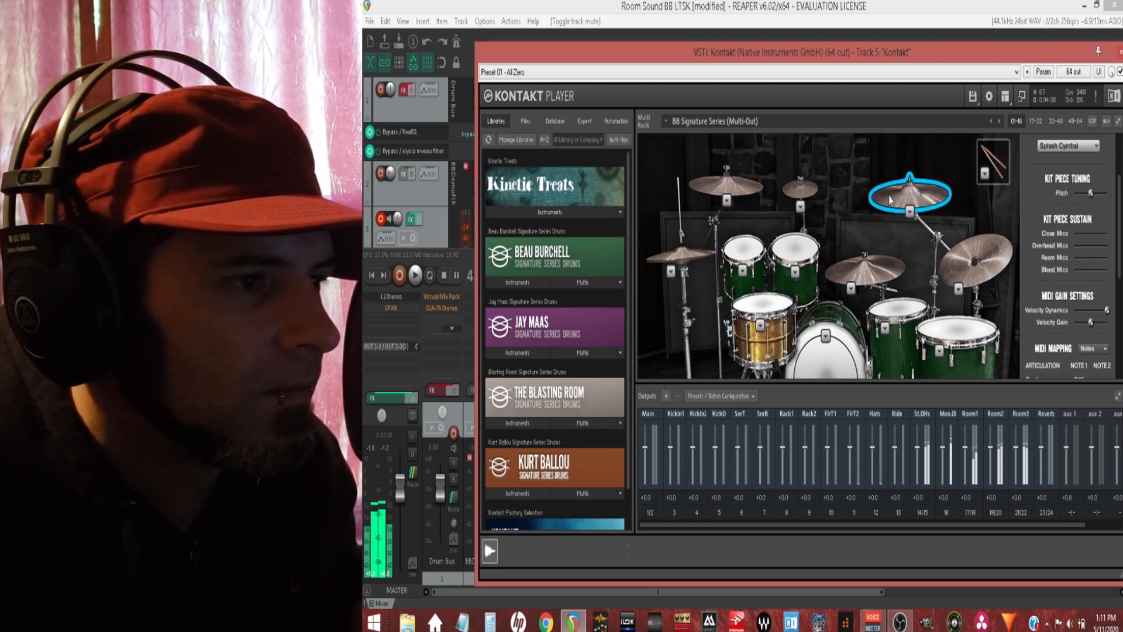
pyautogui.click(908, 192)
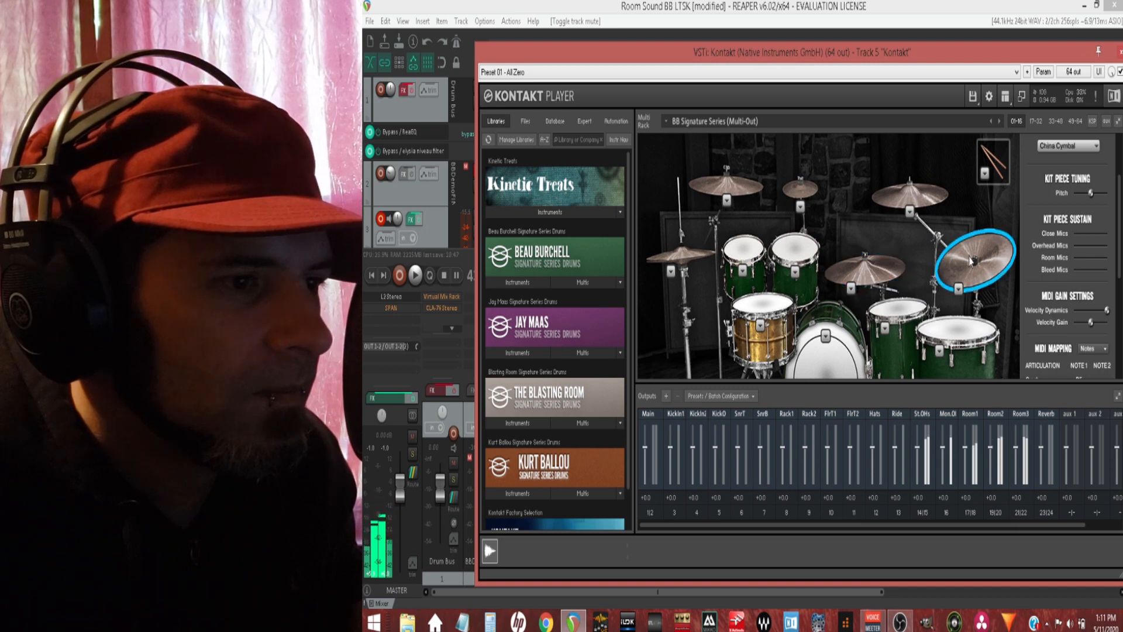
pyautogui.click(865, 269)
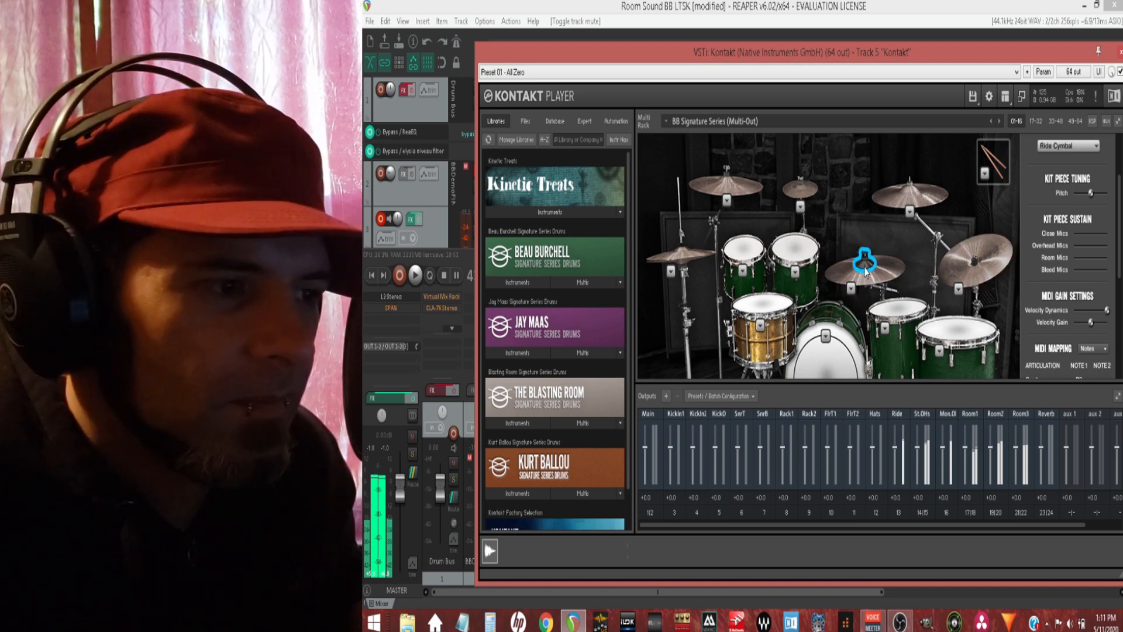
pyautogui.click(934, 326)
# Step: Select the Tempest Brass (Lo) 7x14 as the snare drum and strike it repeatedly
pyautogui.click(760, 327)
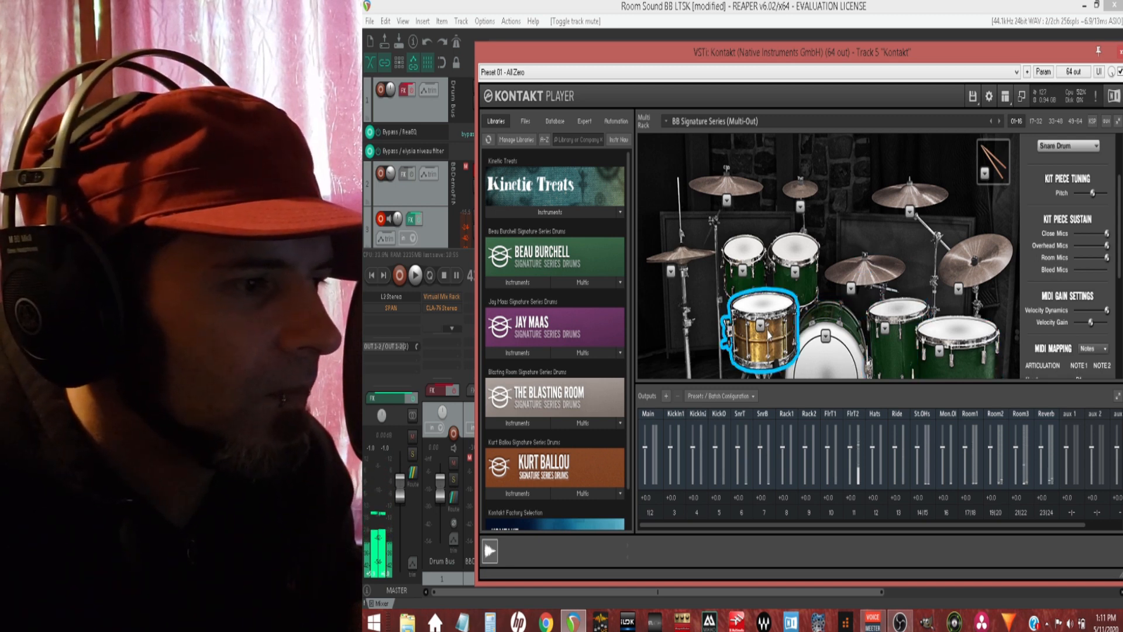
pyautogui.click(761, 325)
pyautogui.click(773, 351)
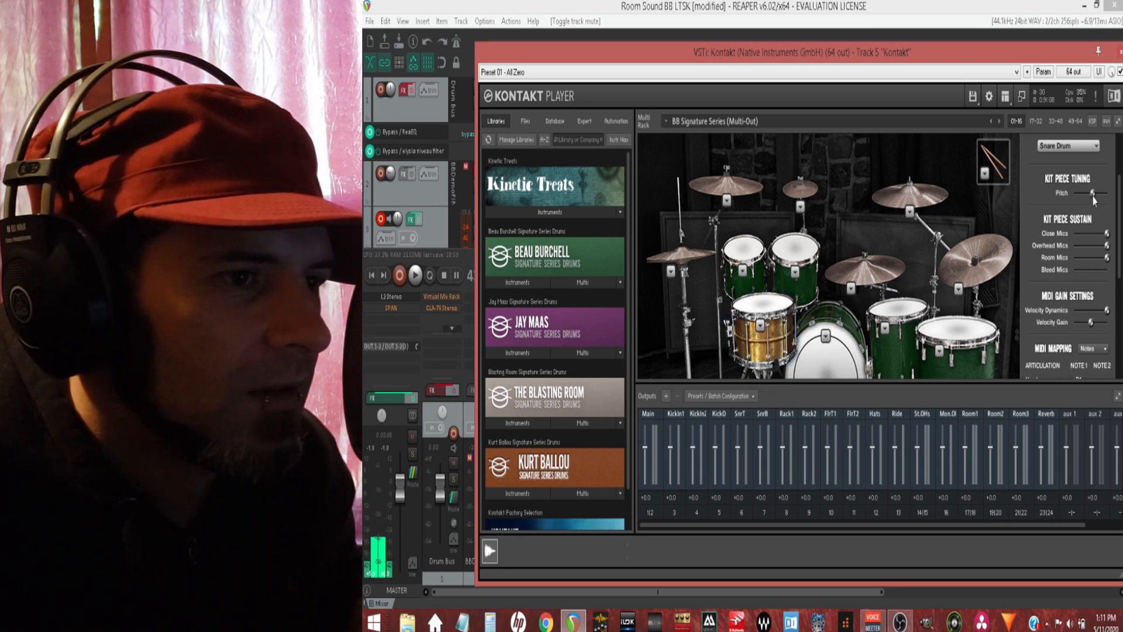
pyautogui.click(769, 310)
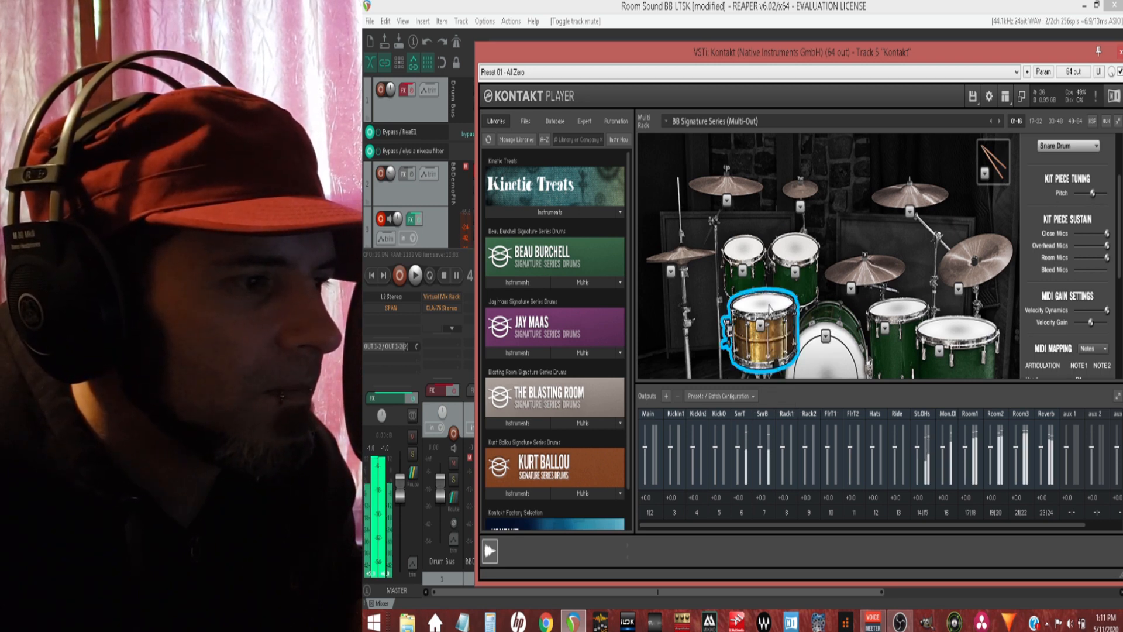
pyautogui.click(768, 309)
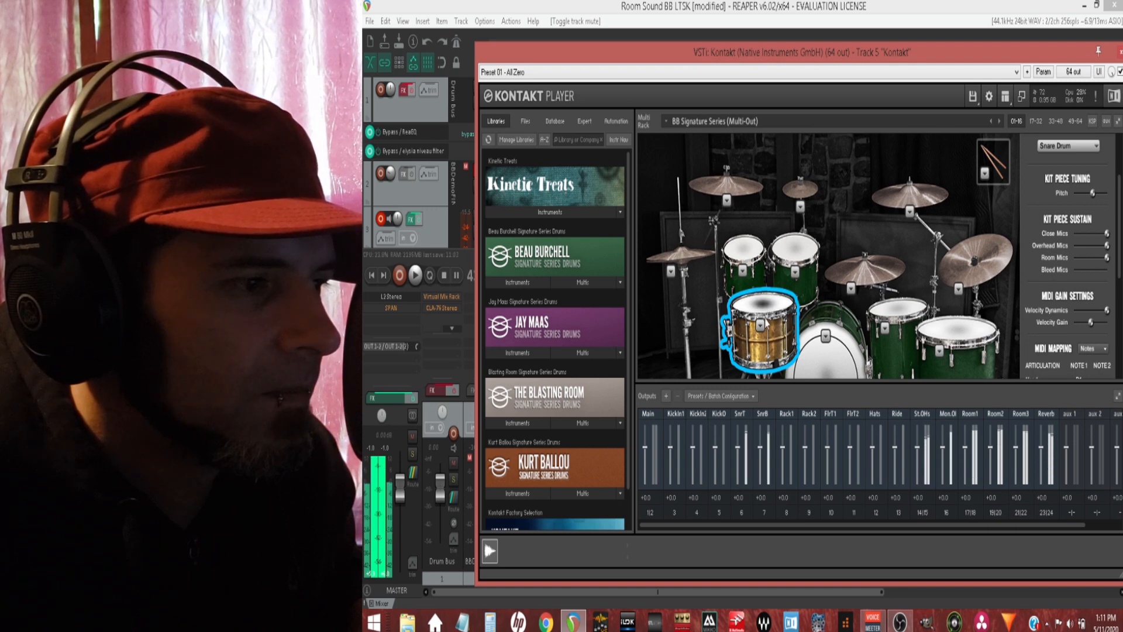
# Step: Visit the snare model choices, then raise the snare's tuning pitch slightly and strike it to compare
pyautogui.click(760, 324)
pyautogui.click(843, 401)
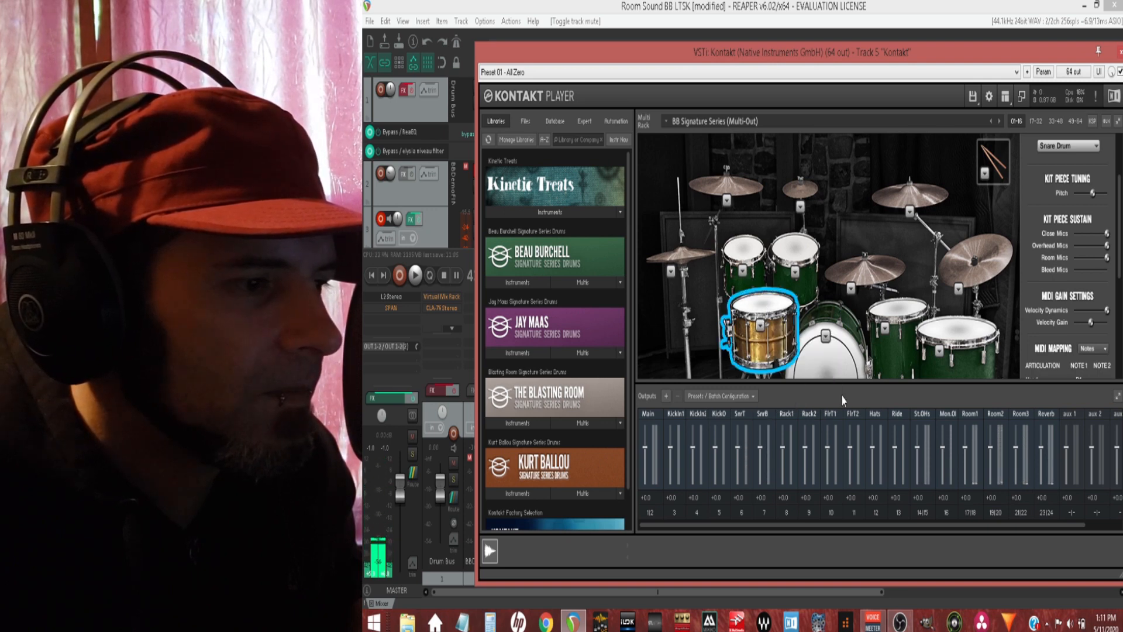
pyautogui.click(767, 310)
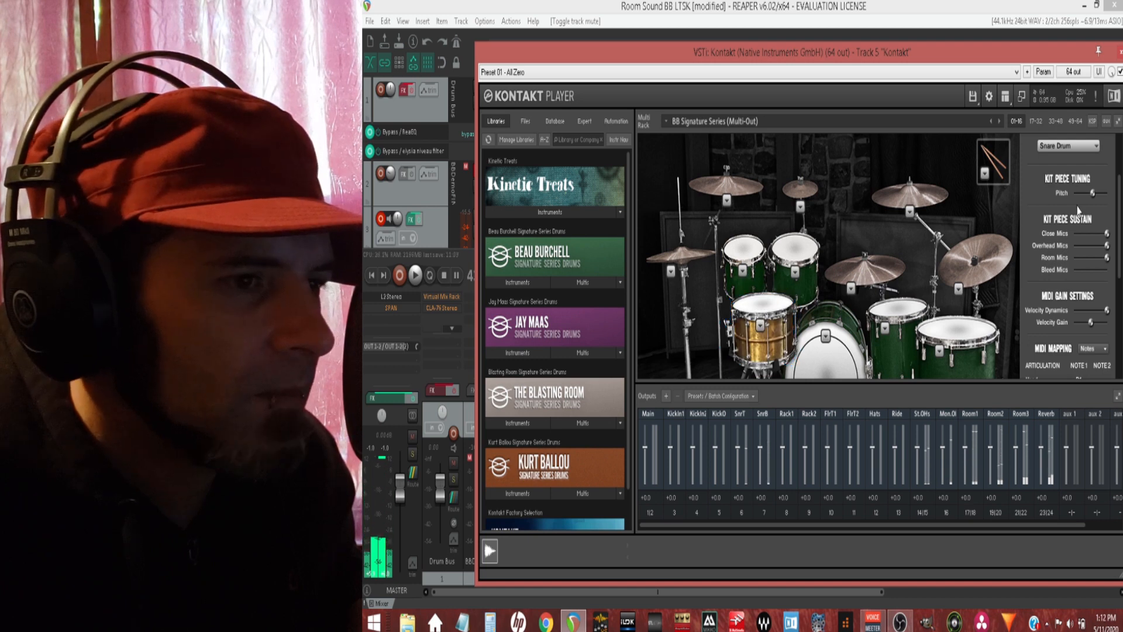
pyautogui.click(764, 310)
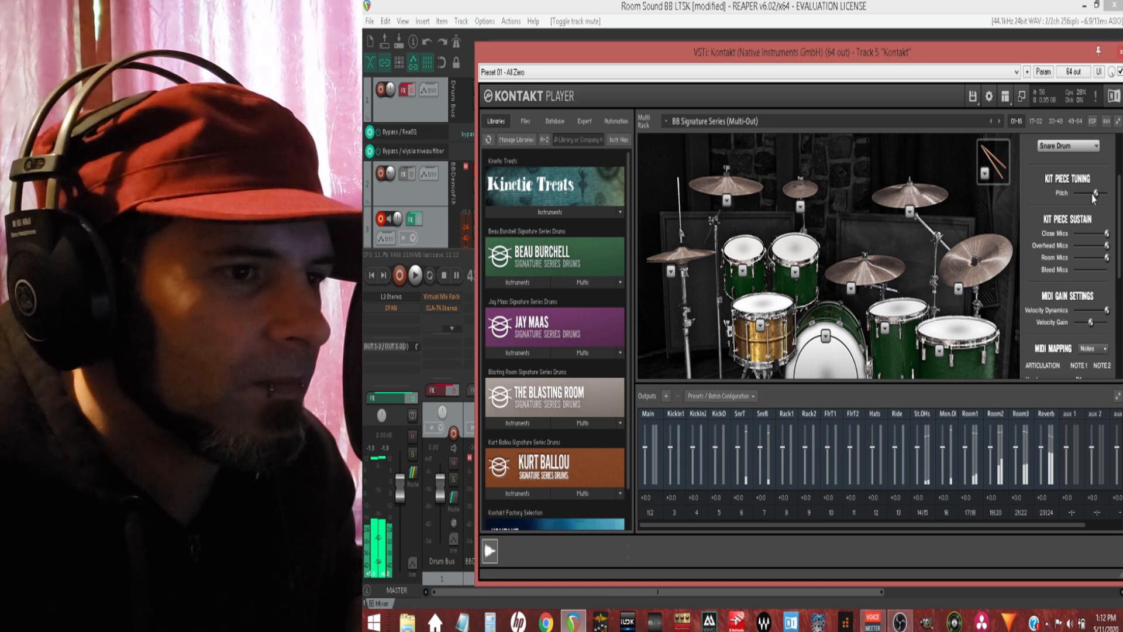
# Step: Lower the snare's tuning pitch and audition it, then return the pitch to centre and strike it again
pyautogui.moveTo(1084, 199); pyautogui.dragTo(1080, 198)
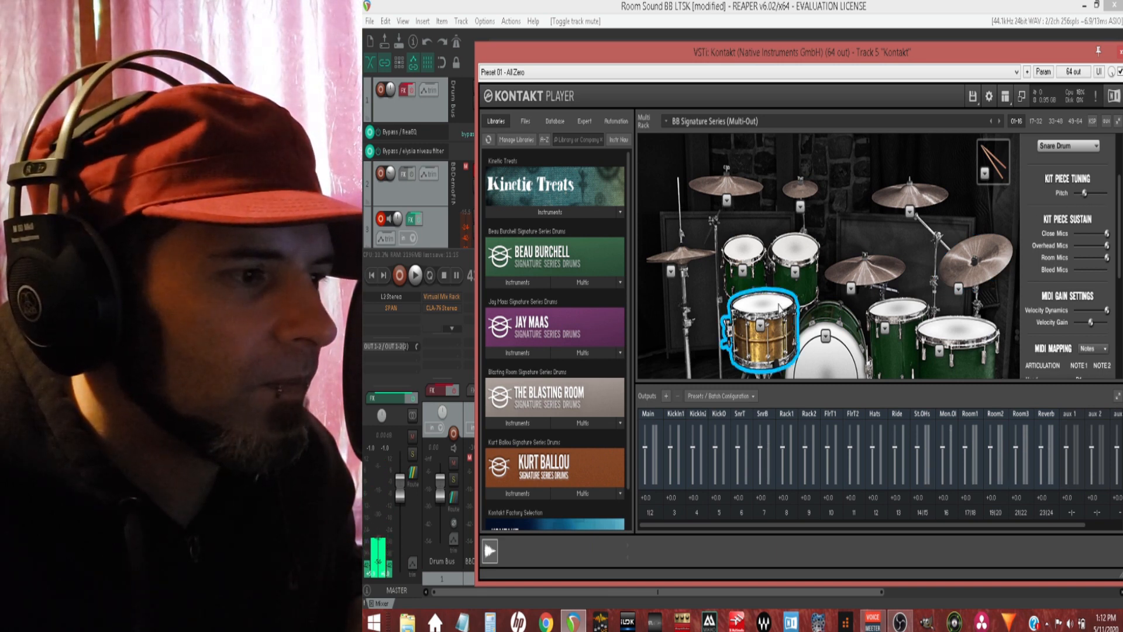
pyautogui.click(761, 319)
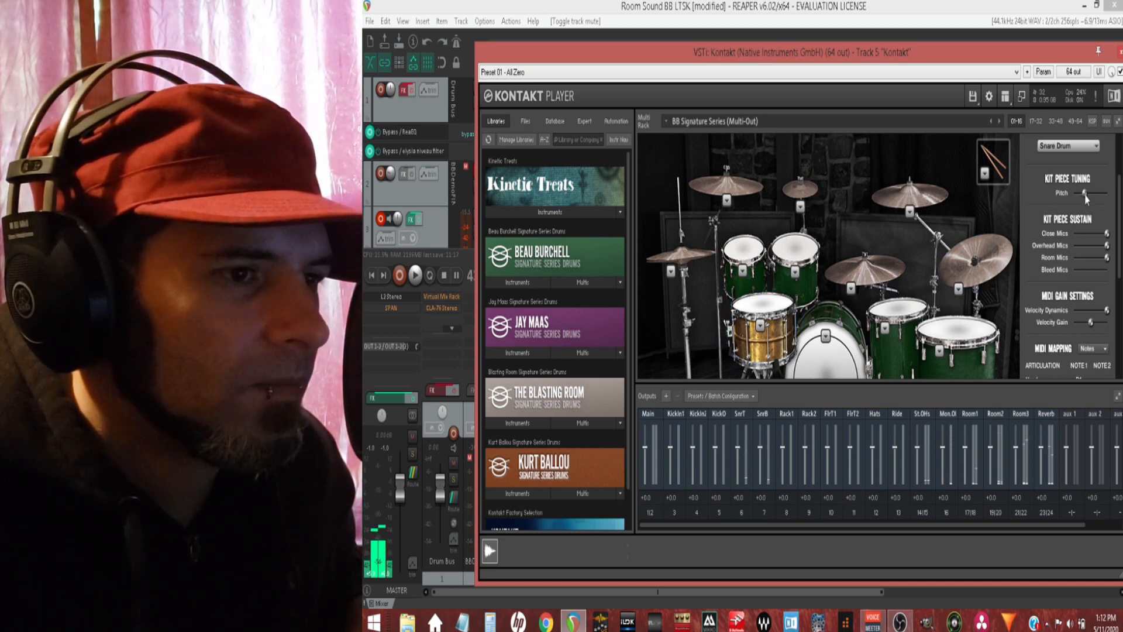
pyautogui.click(760, 320)
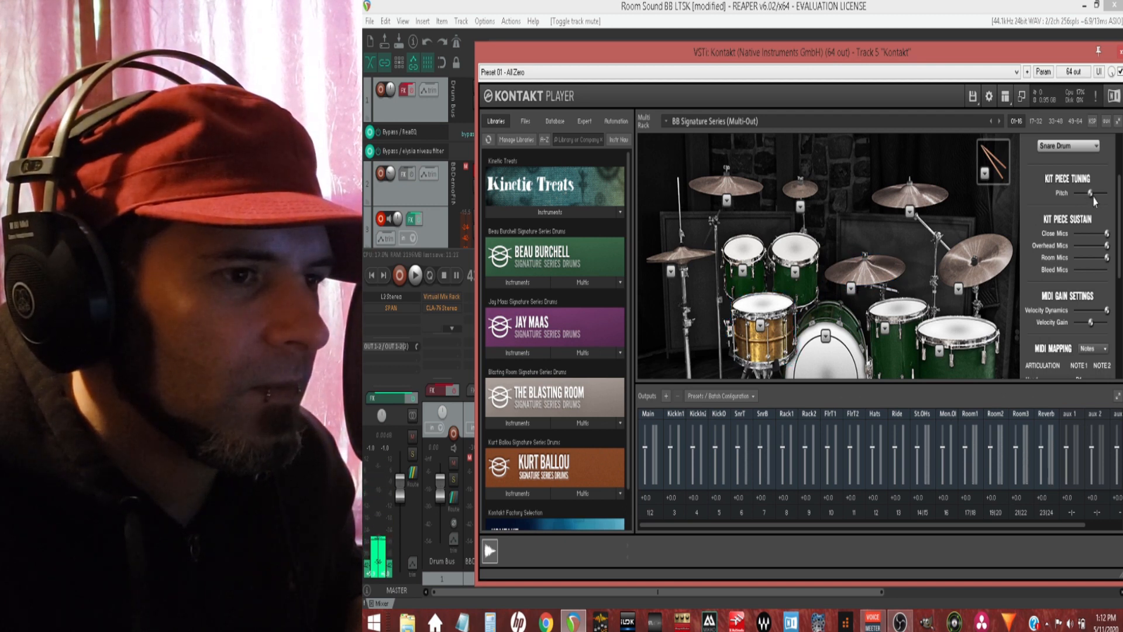
pyautogui.click(781, 307)
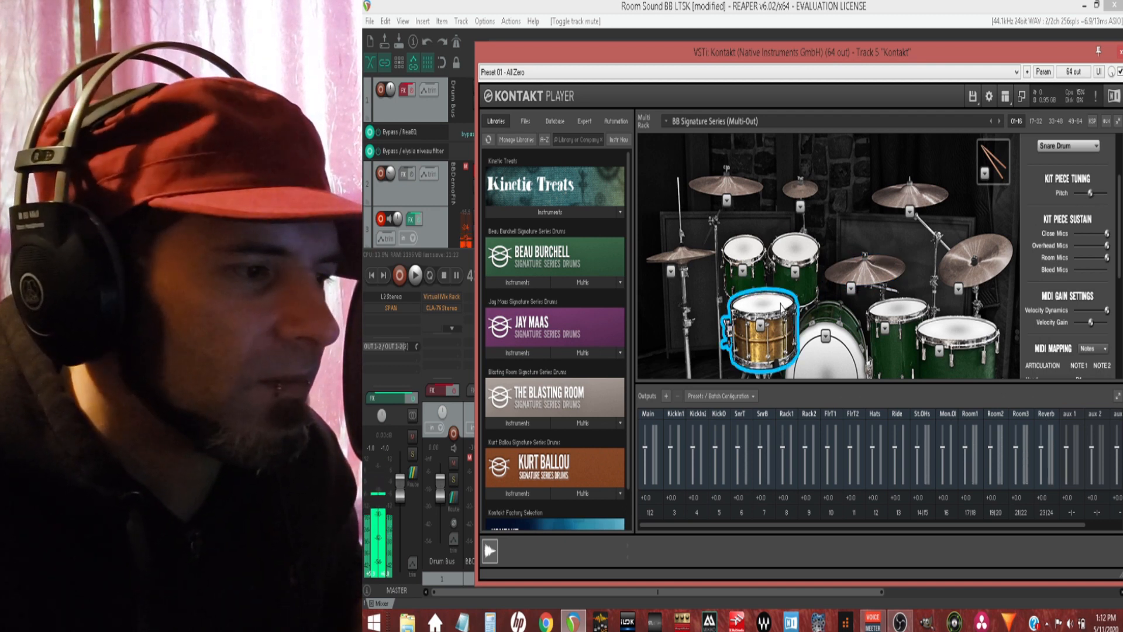
pyautogui.click(781, 307)
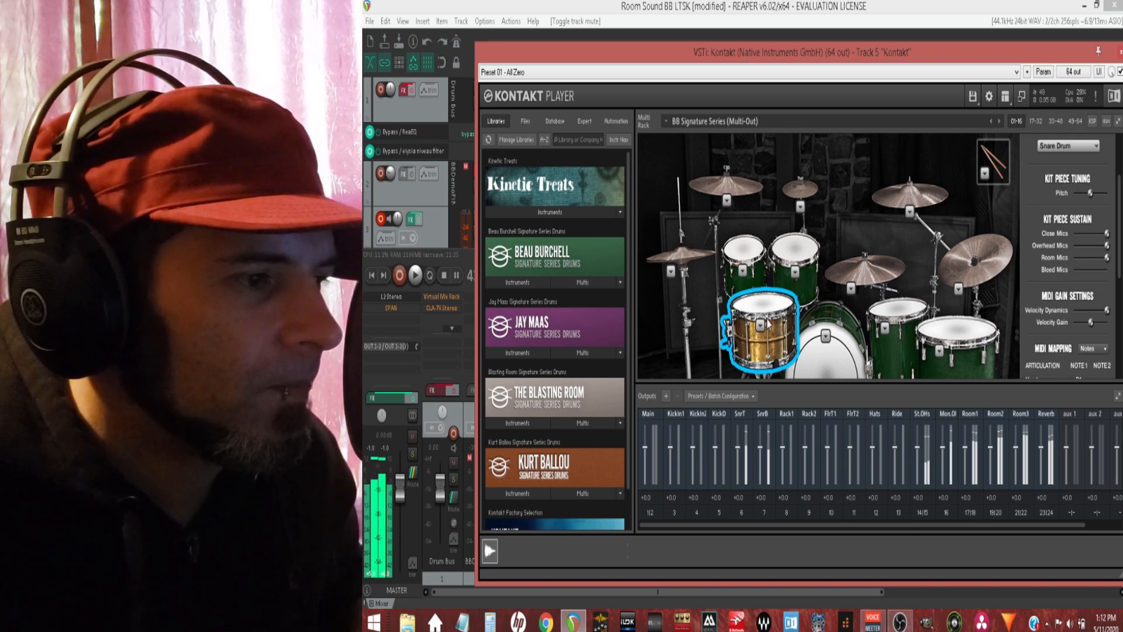
# Step: Swap the snare drum for the Dark Beauty 6.5x14 and strike it twice
pyautogui.click(760, 325)
pyautogui.click(775, 377)
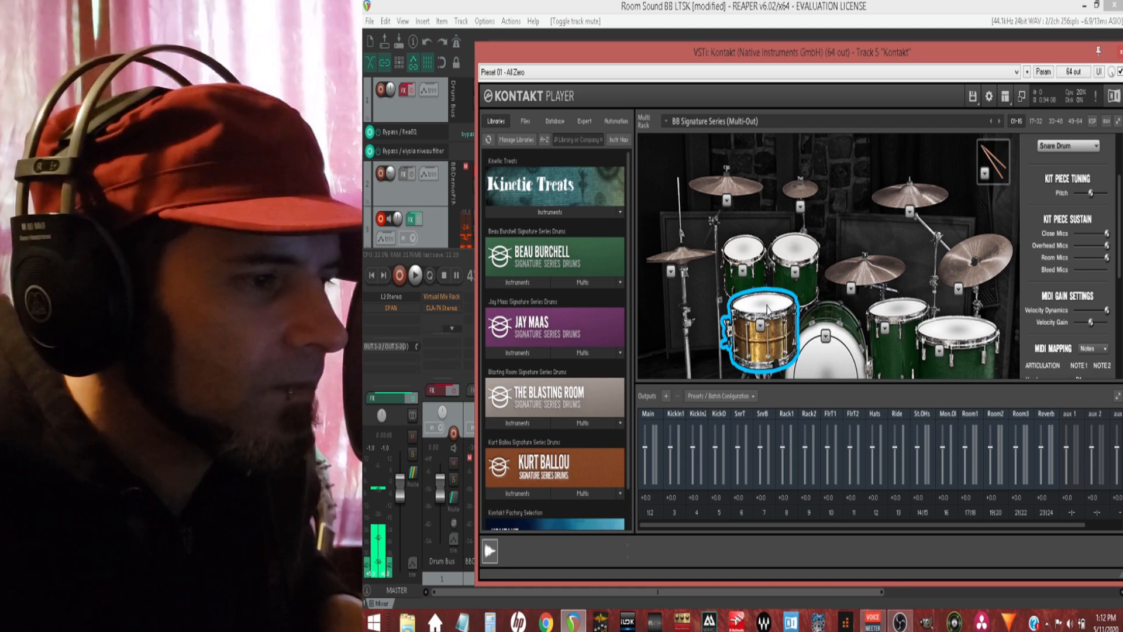
pyautogui.click(767, 310)
pyautogui.click(767, 310)
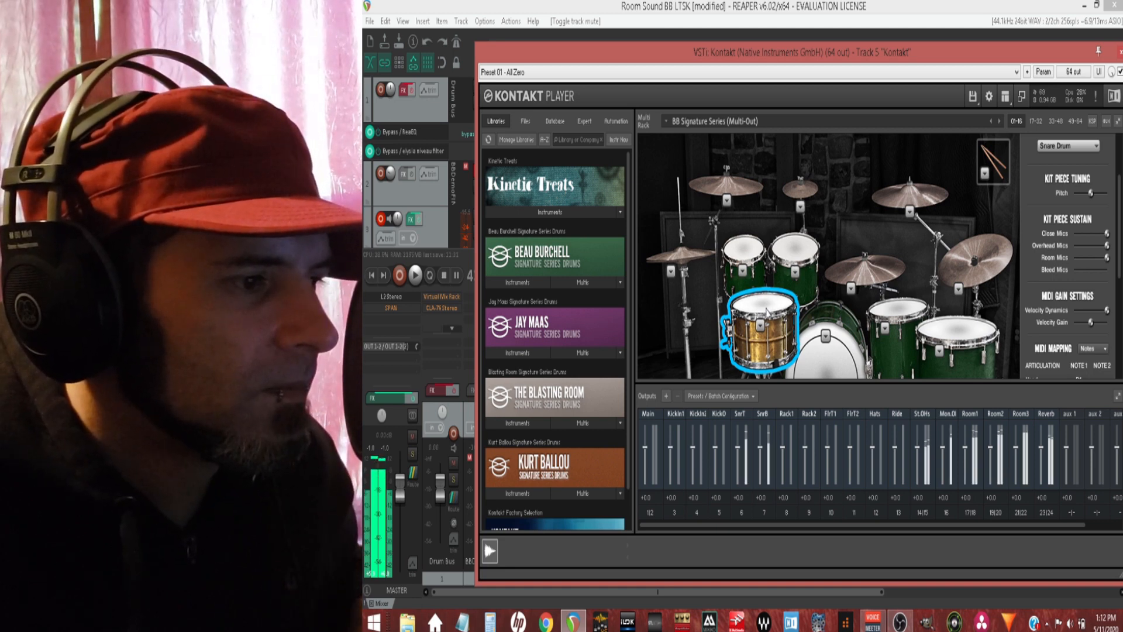
# Step: Swap the snare drum for the Arlington Ash 7x14 and strike it
pyautogui.click(761, 325)
pyautogui.click(777, 376)
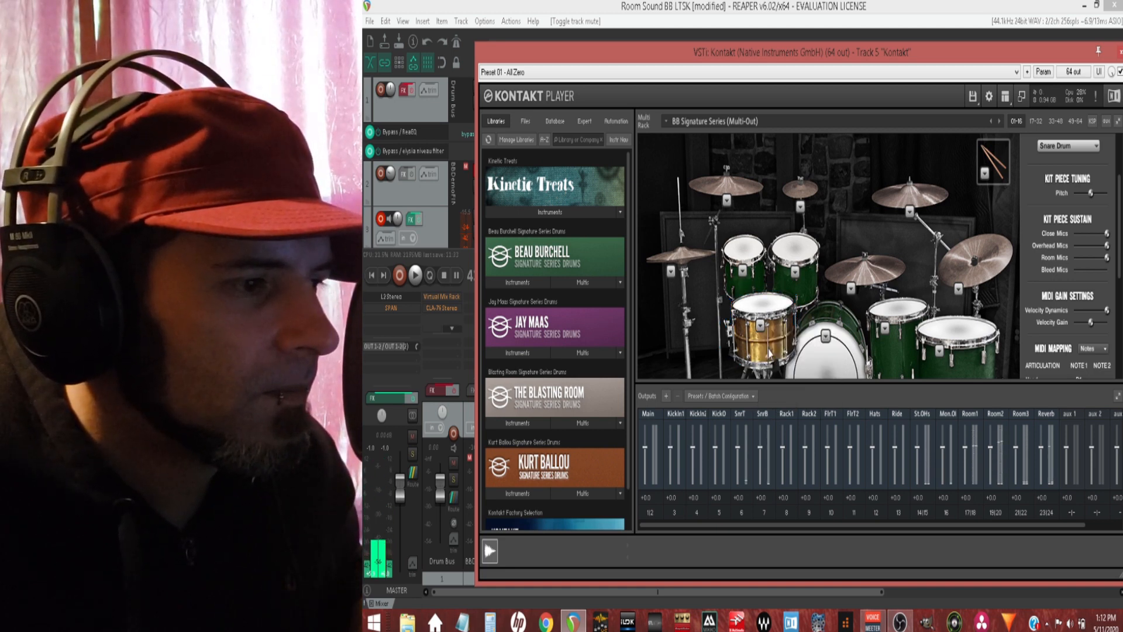
pyautogui.click(763, 310)
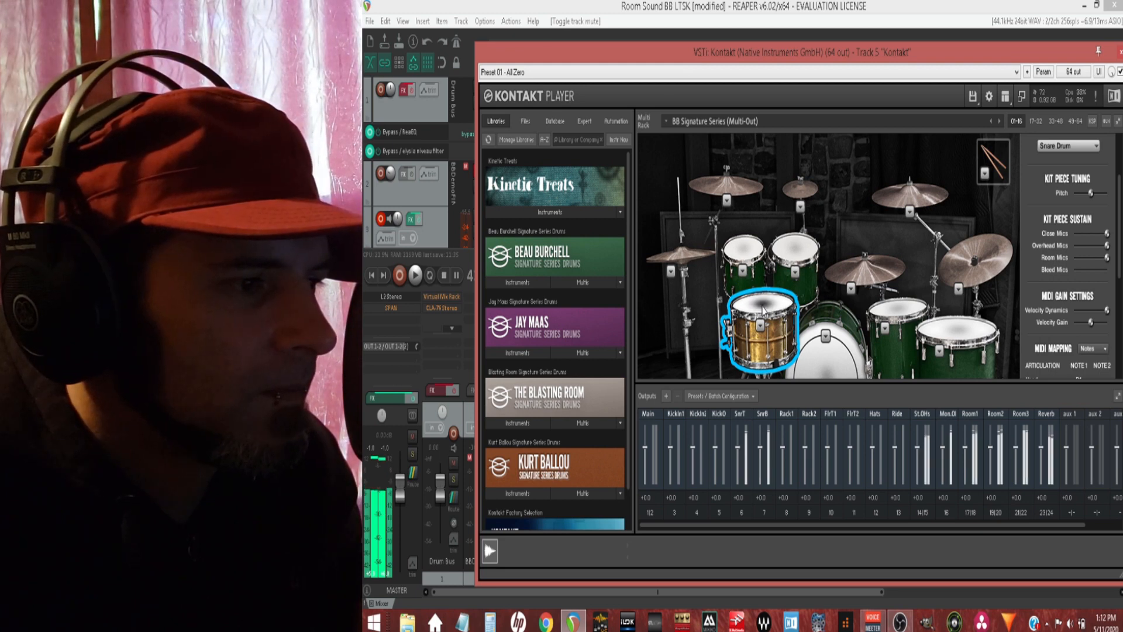
# Step: Swap the snare drum for the Arlington Copper 7x14 and strike it
pyautogui.click(761, 326)
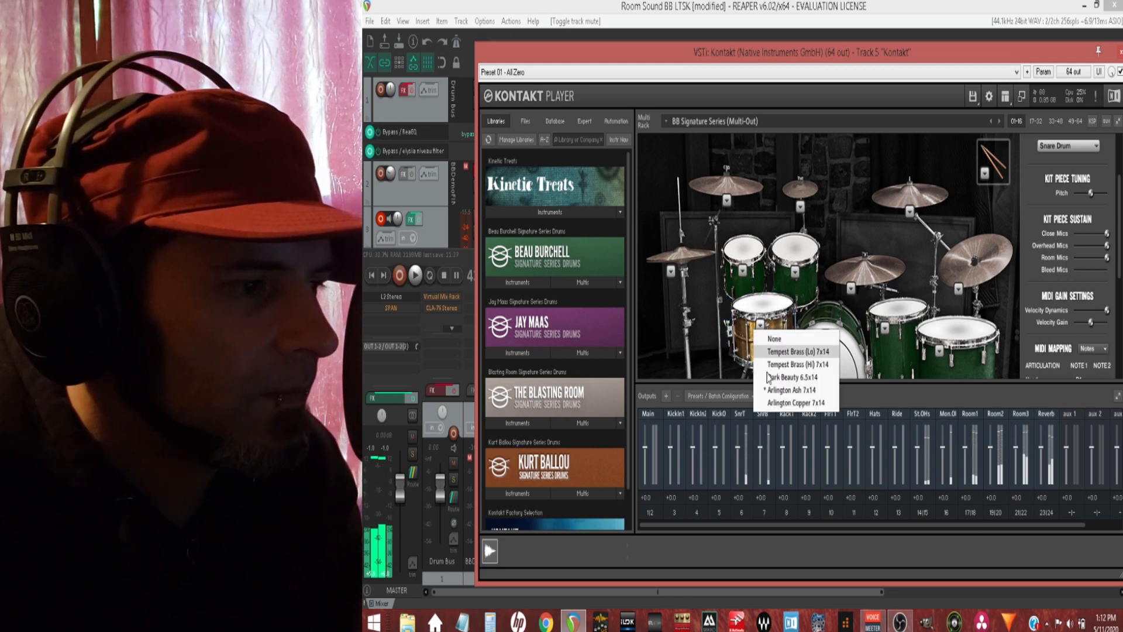
pyautogui.click(776, 404)
pyautogui.click(759, 310)
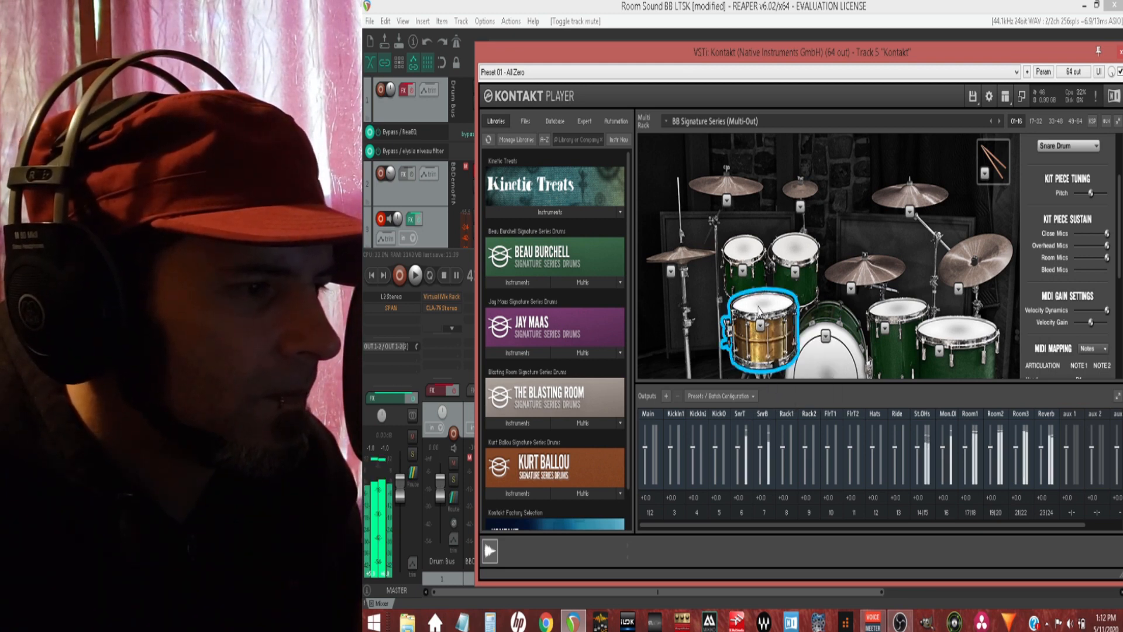
# Step: Strike the current kick drum, load a different kick model and strike it to compare
pyautogui.click(836, 325)
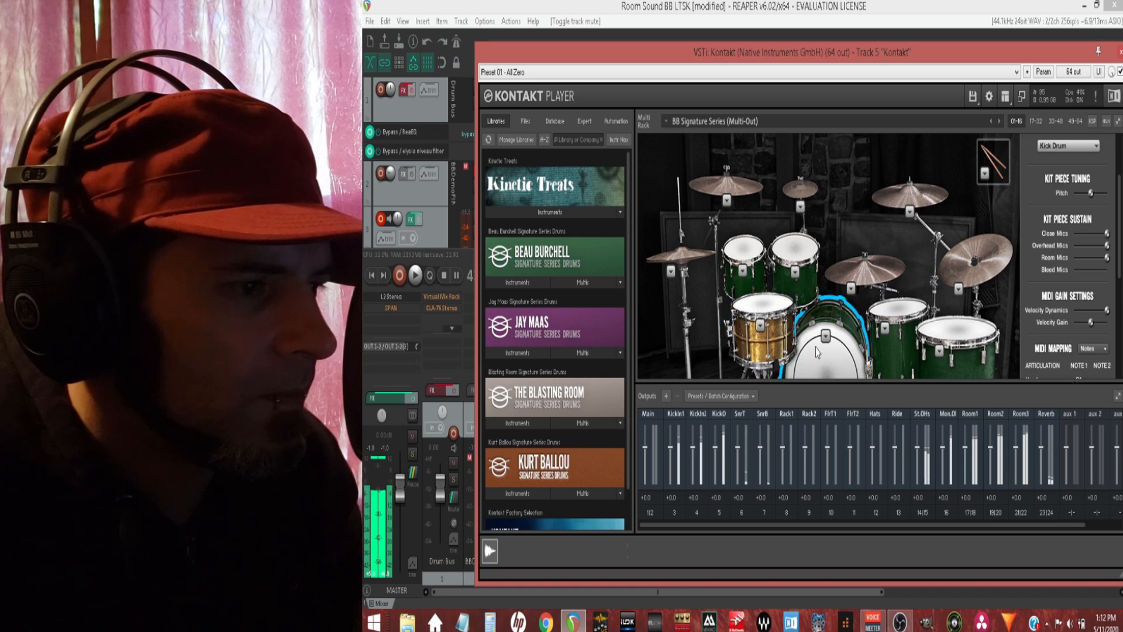
pyautogui.click(825, 335)
pyautogui.click(840, 377)
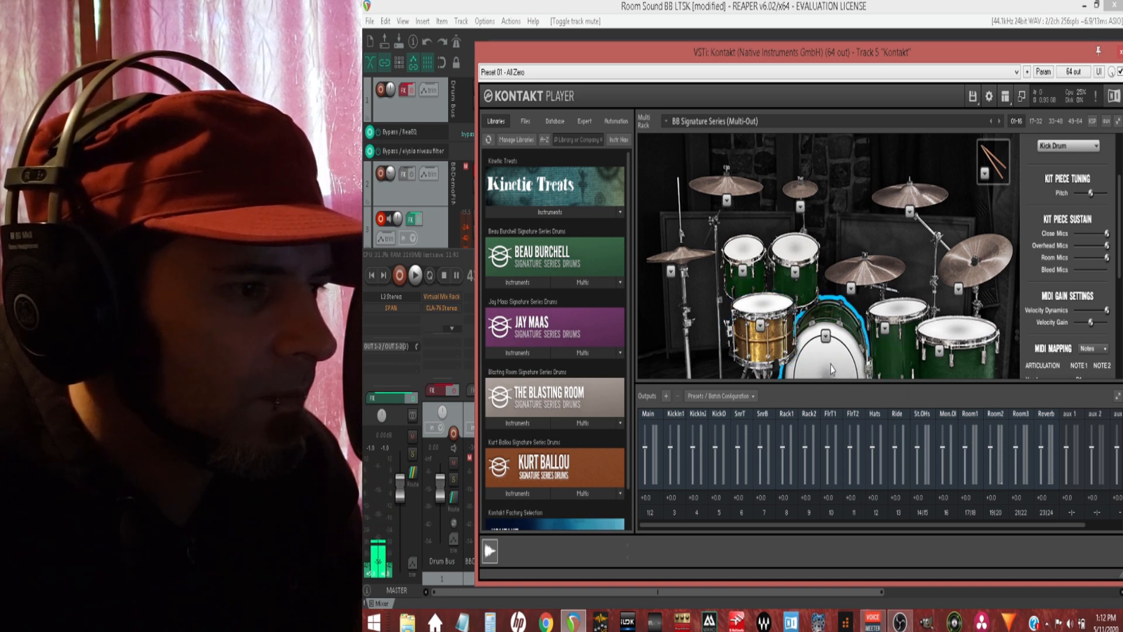
pyautogui.click(828, 367)
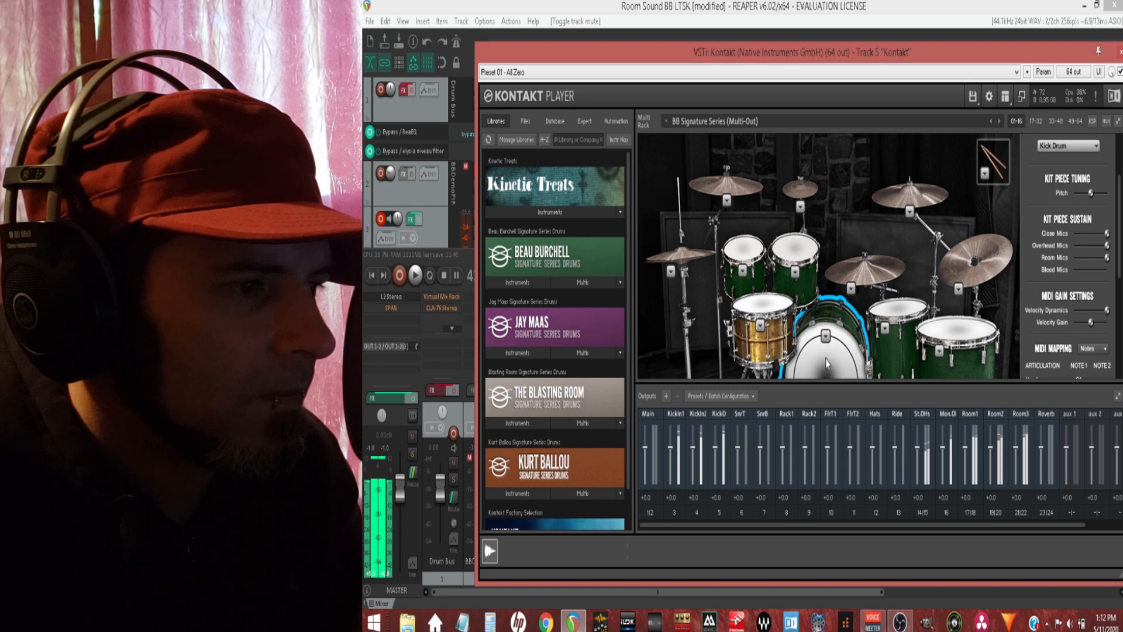
# Step: Load the next kick drum model in the list and strike it three times
pyautogui.click(825, 335)
pyautogui.click(841, 388)
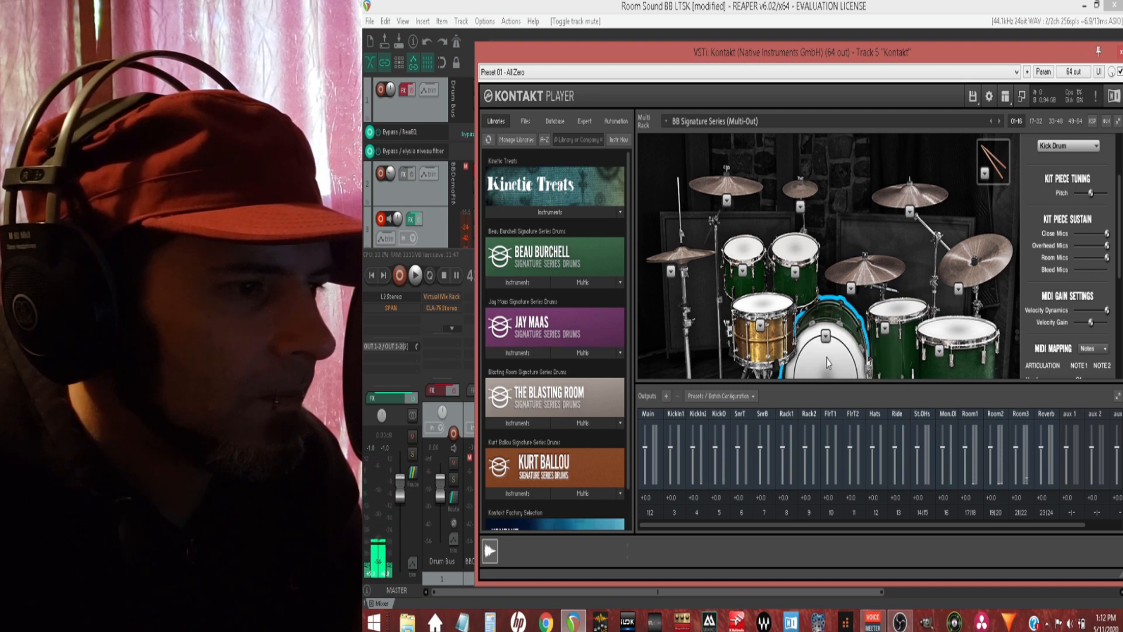
pyautogui.click(826, 359)
pyautogui.click(826, 359)
pyautogui.click(826, 359)
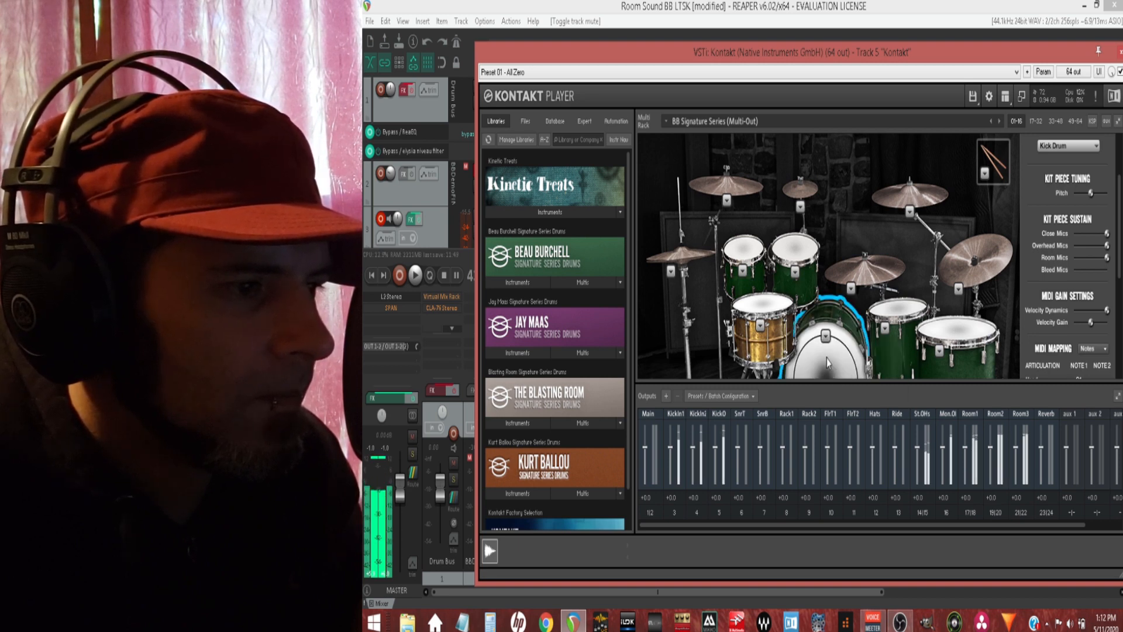
# Step: Audition the kick drum and the first rack tom
pyautogui.click(825, 337)
pyautogui.click(830, 347)
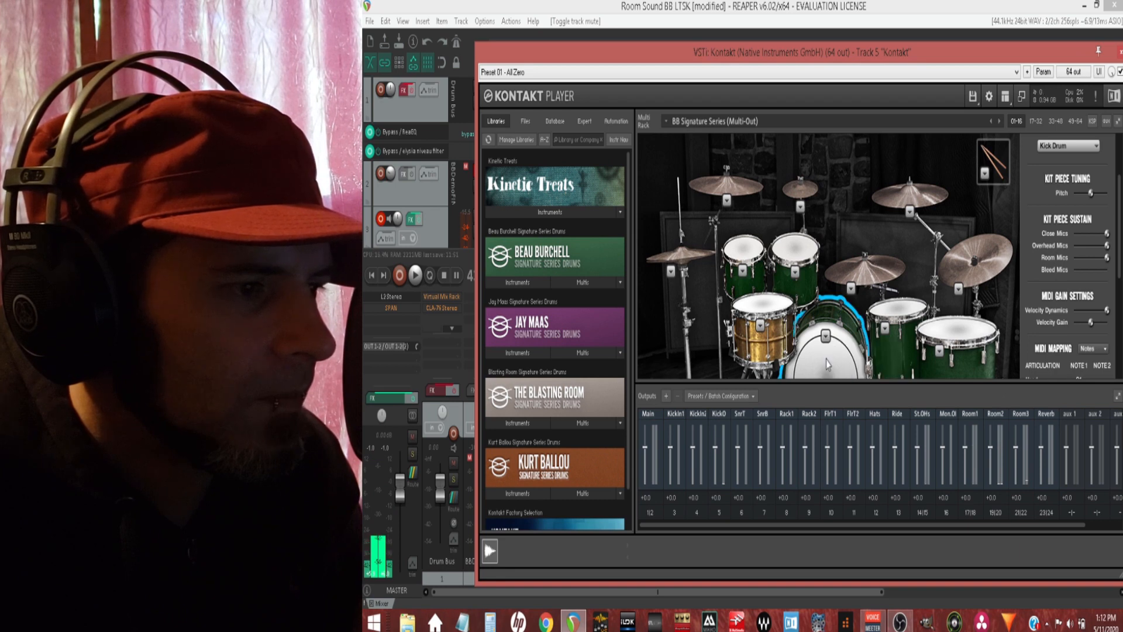
pyautogui.click(746, 275)
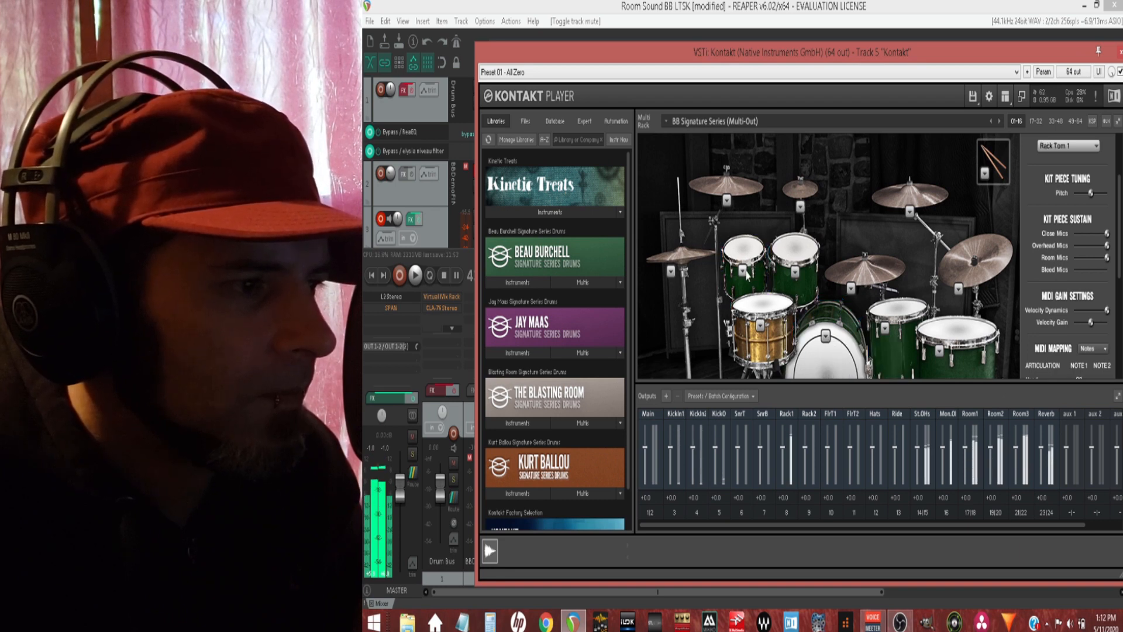
pyautogui.click(745, 273)
# Step: Strike the second rack tom, swap it for the Arlington 9x12 and strike it again
pyautogui.click(787, 261)
pyautogui.click(795, 271)
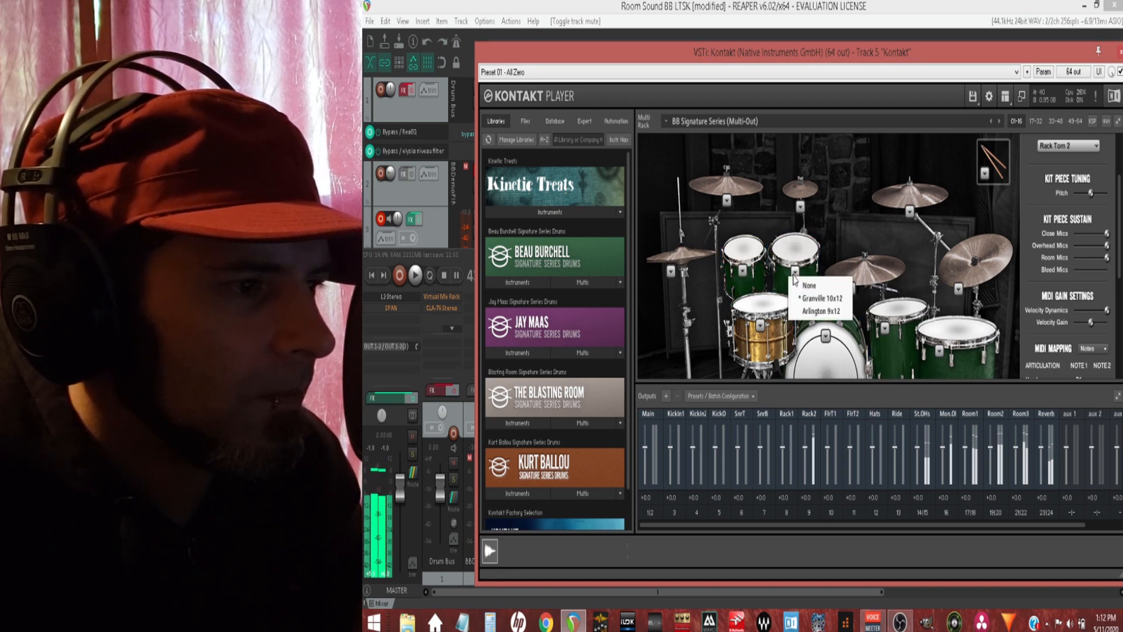
pyautogui.click(803, 311)
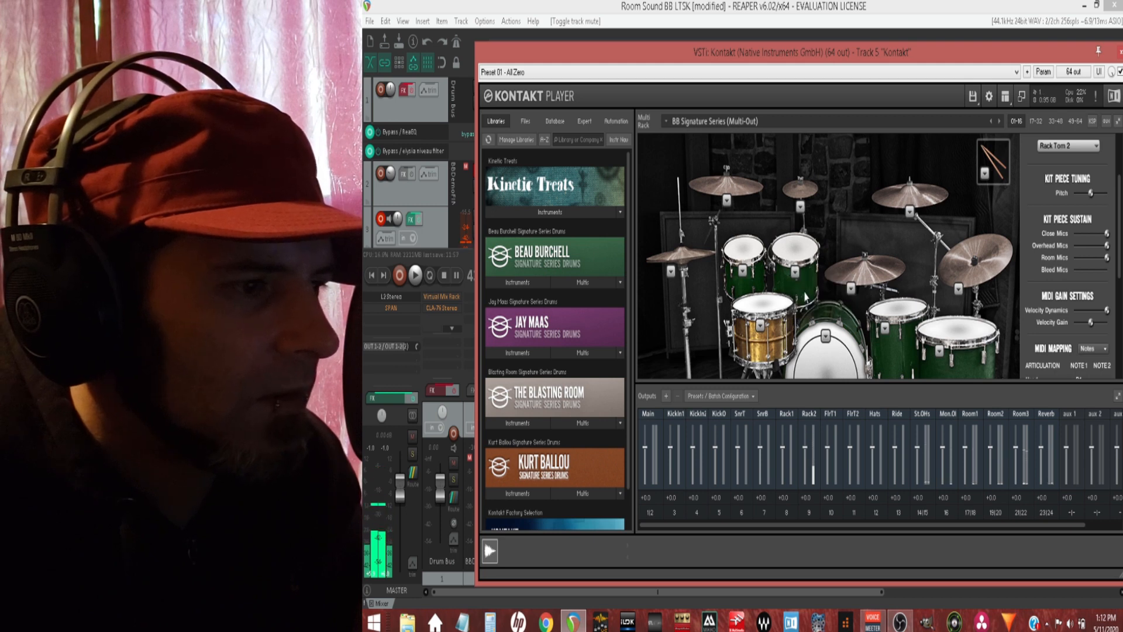
pyautogui.click(795, 251)
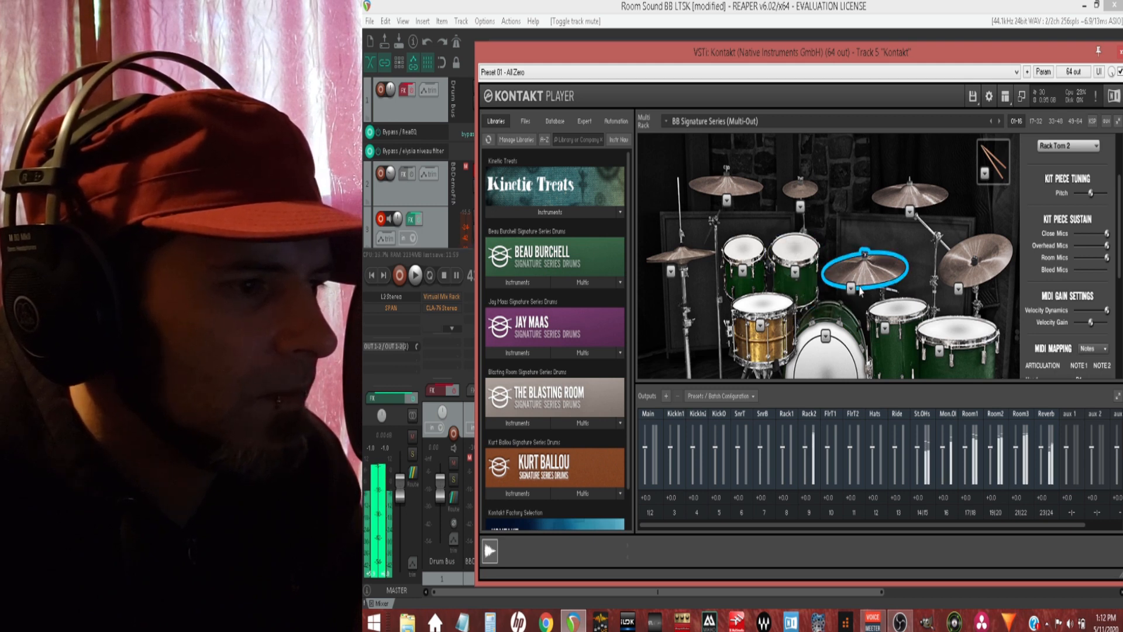
# Step: Audition both floor toms and examine the drum models available for each
pyautogui.click(888, 312)
pyautogui.click(887, 335)
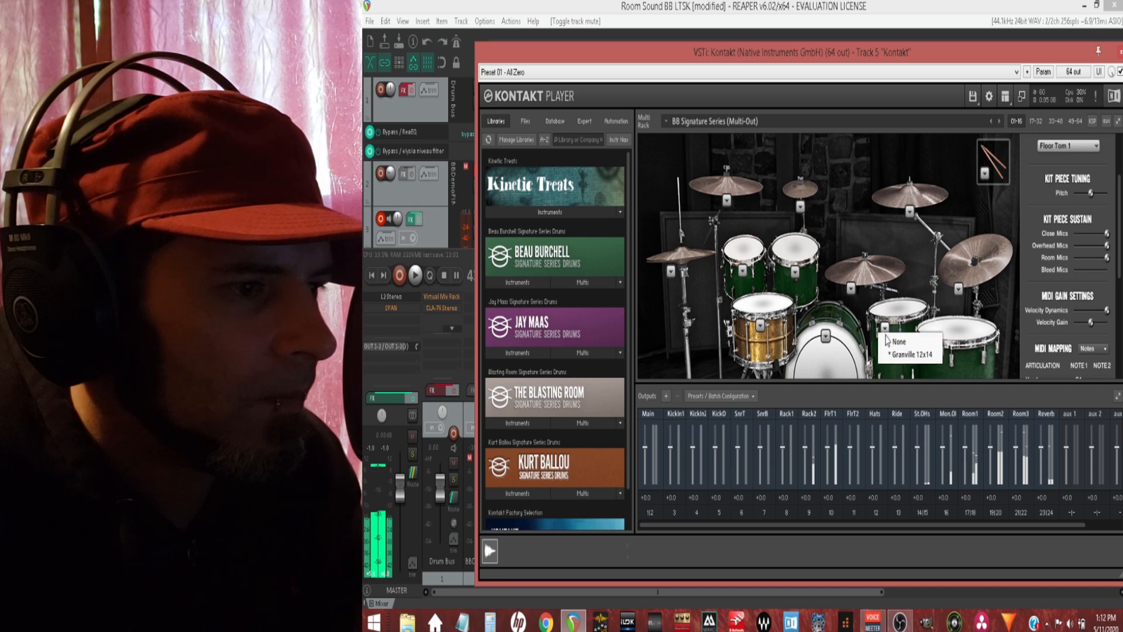
pyautogui.click(959, 343)
pyautogui.click(940, 351)
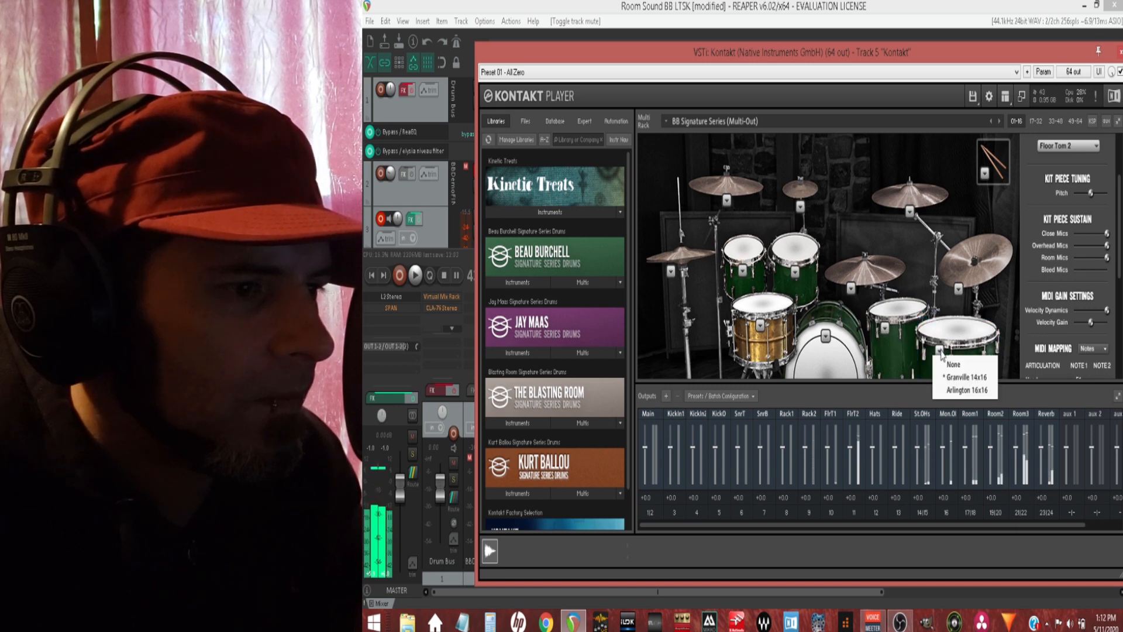
pyautogui.click(955, 345)
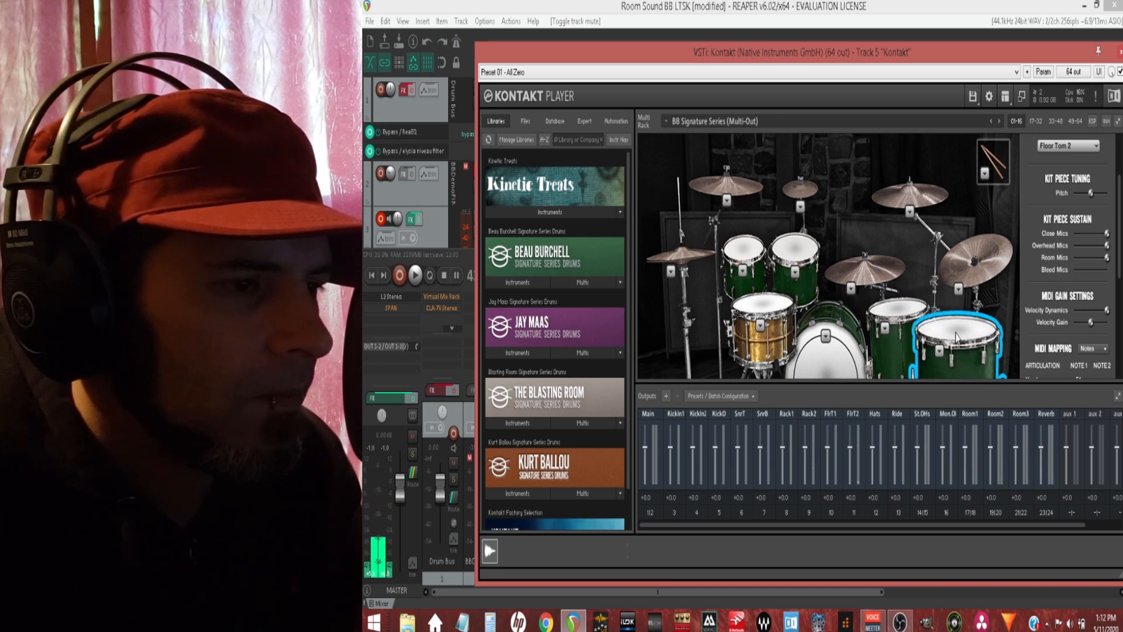
pyautogui.click(955, 338)
pyautogui.click(956, 338)
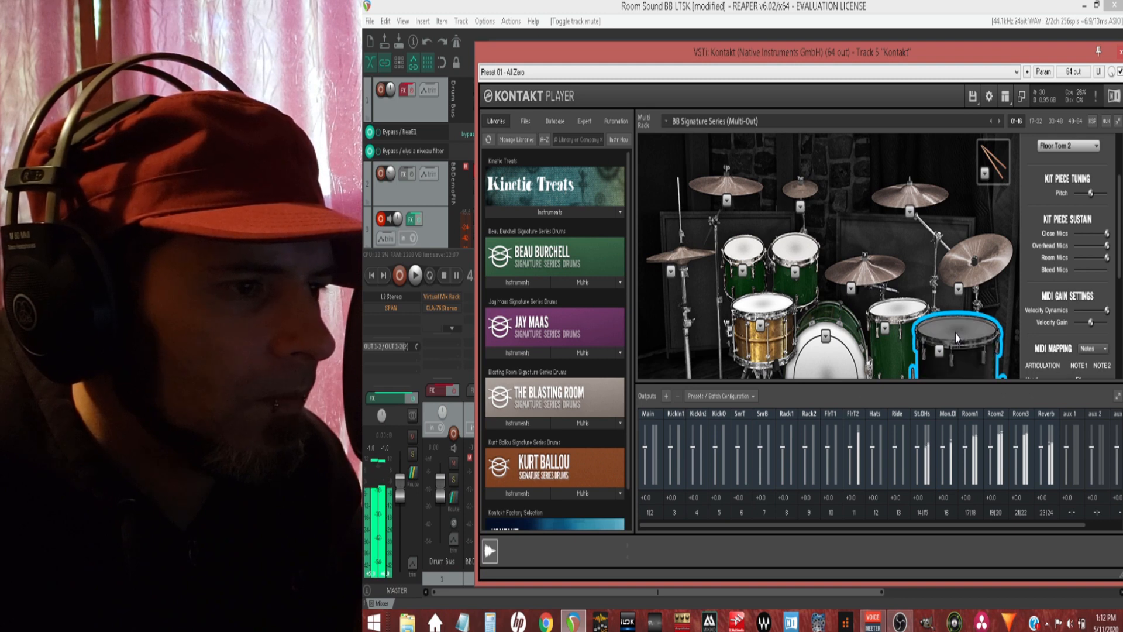
# Step: Strike the china cymbal, swap it for the Turkish 16in China and strike it to compare
pyautogui.click(957, 291)
pyautogui.click(958, 290)
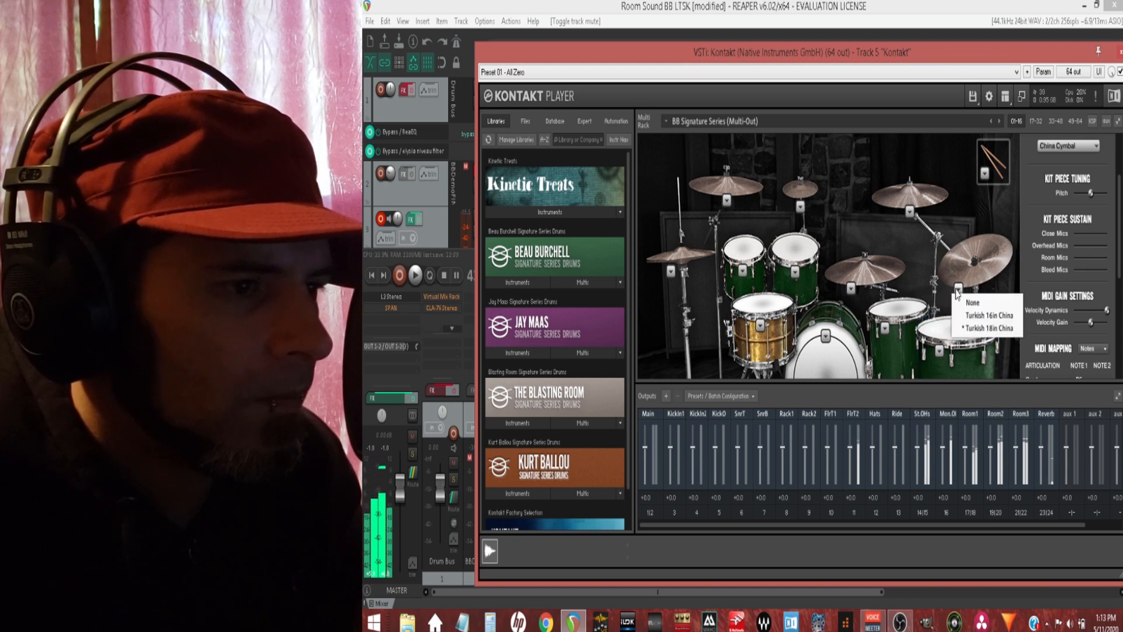
pyautogui.click(966, 314)
pyautogui.click(975, 281)
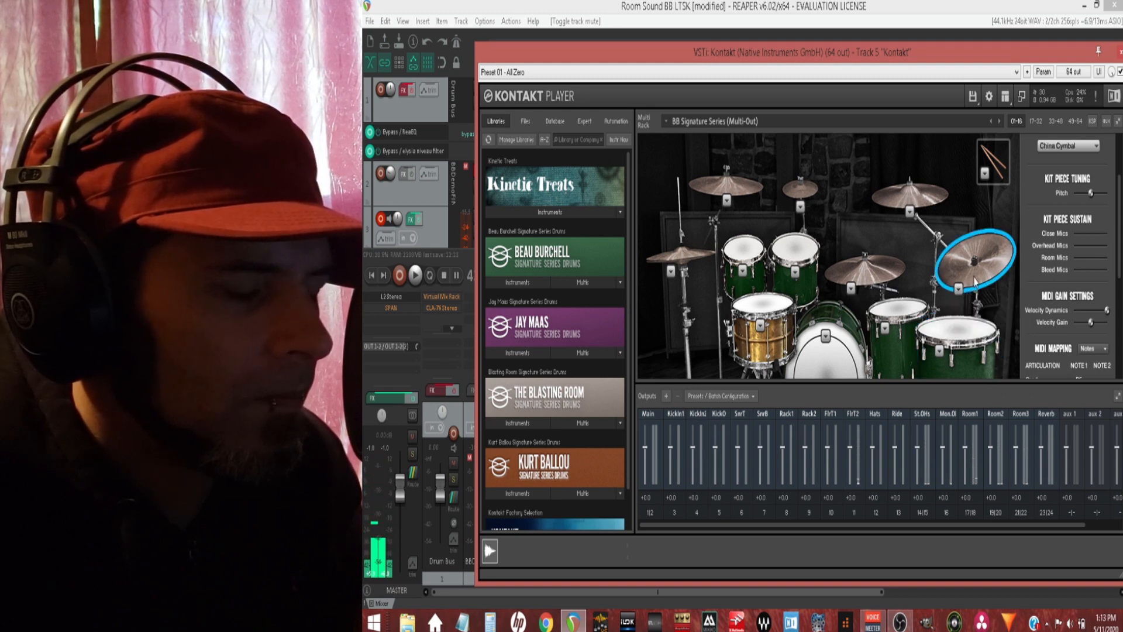
# Step: Set the china cymbal to the Turkish 18in China and strike it
pyautogui.click(958, 289)
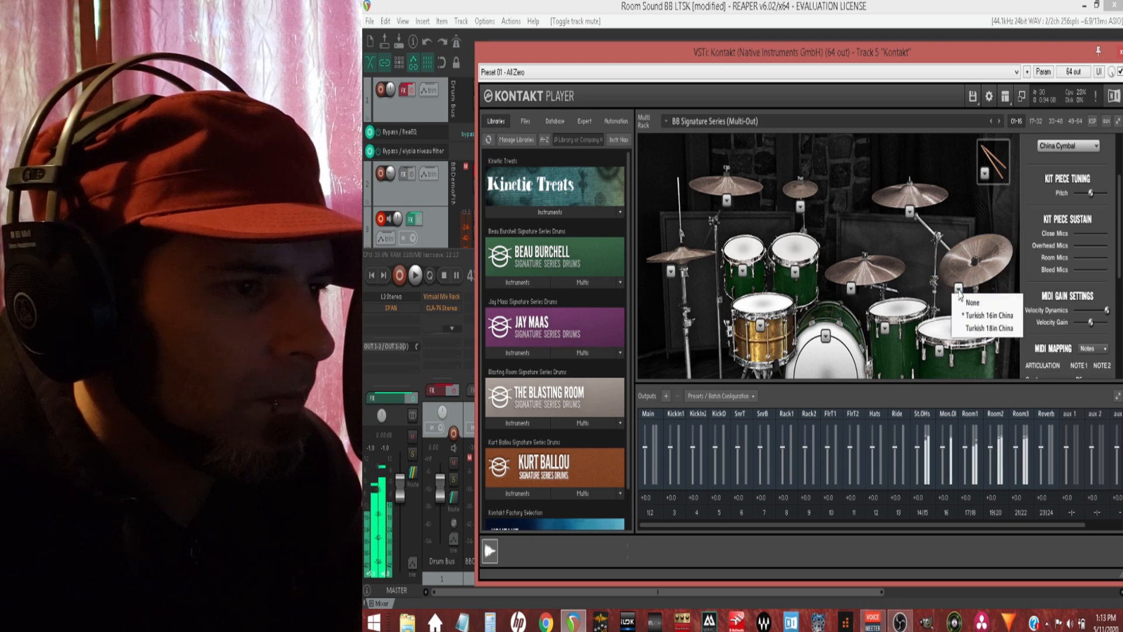
pyautogui.click(971, 328)
pyautogui.click(936, 234)
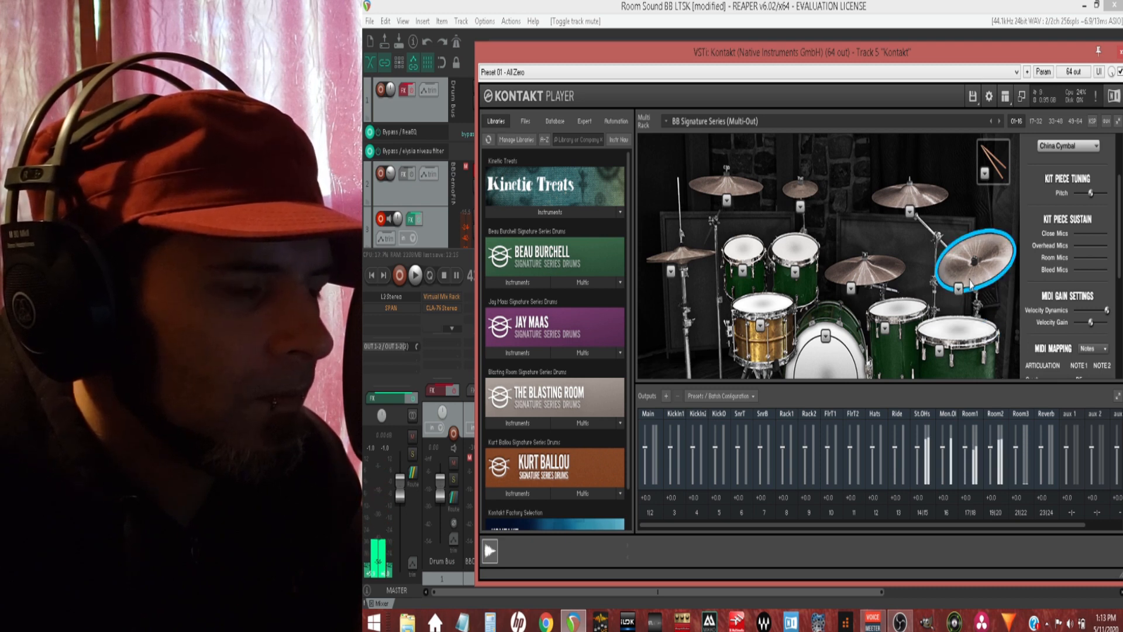
# Step: Swap the right crash for the Turkish Dark 19in Crash and audition it against the alternative crash models
pyautogui.click(910, 212)
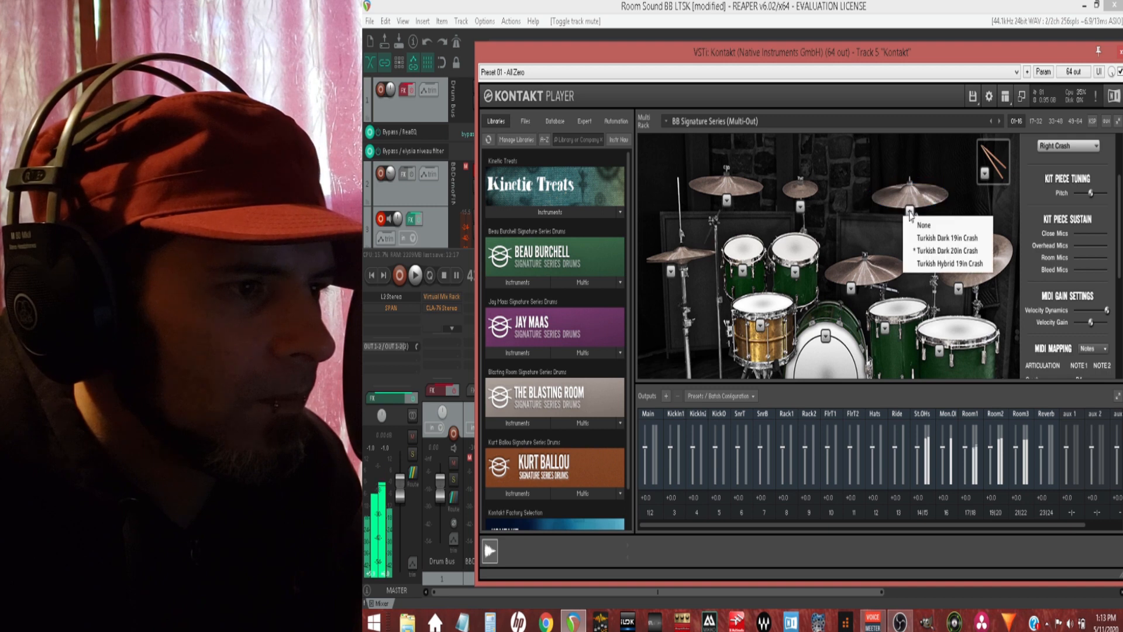
pyautogui.click(930, 239)
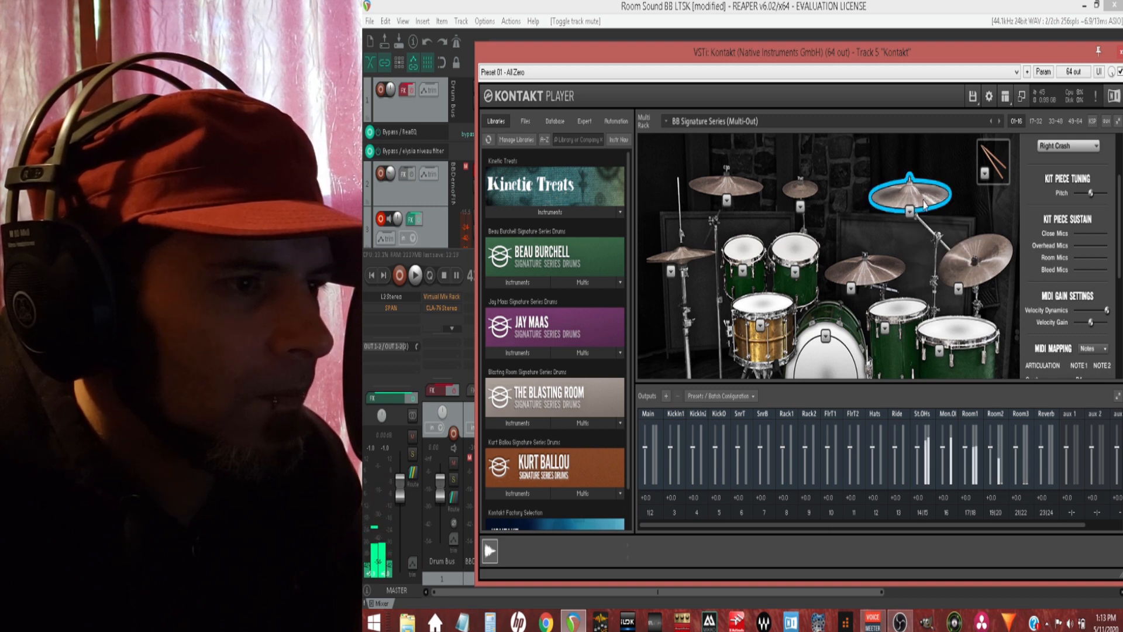
pyautogui.click(910, 213)
pyautogui.click(924, 238)
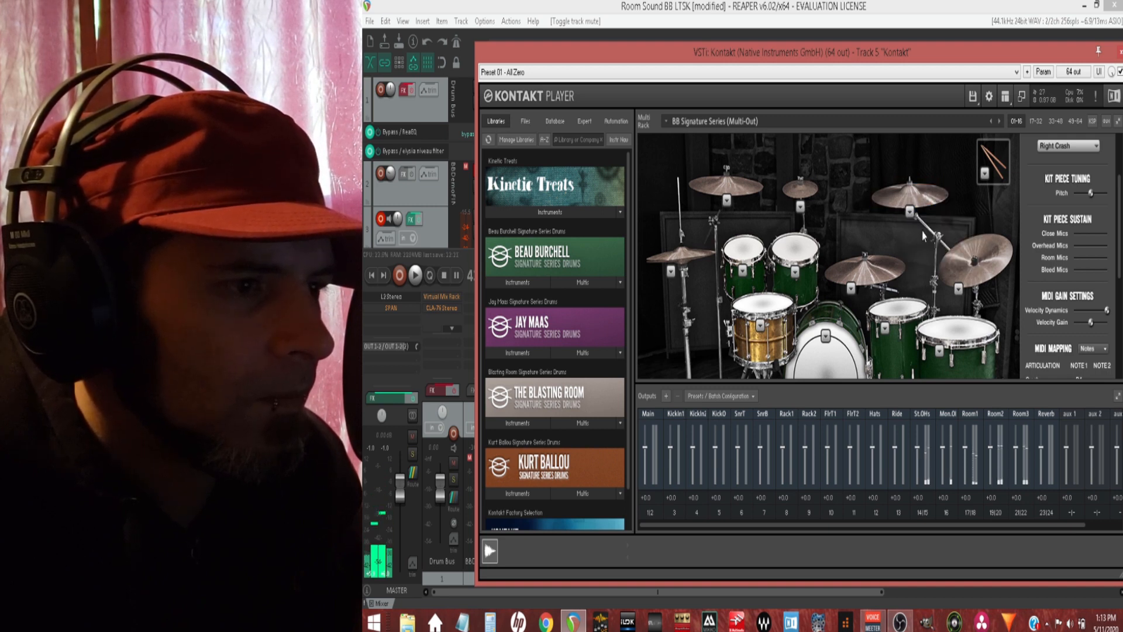
# Step: Strike the splash cymbal and try another splash model from its list
pyautogui.click(800, 207)
pyautogui.click(807, 202)
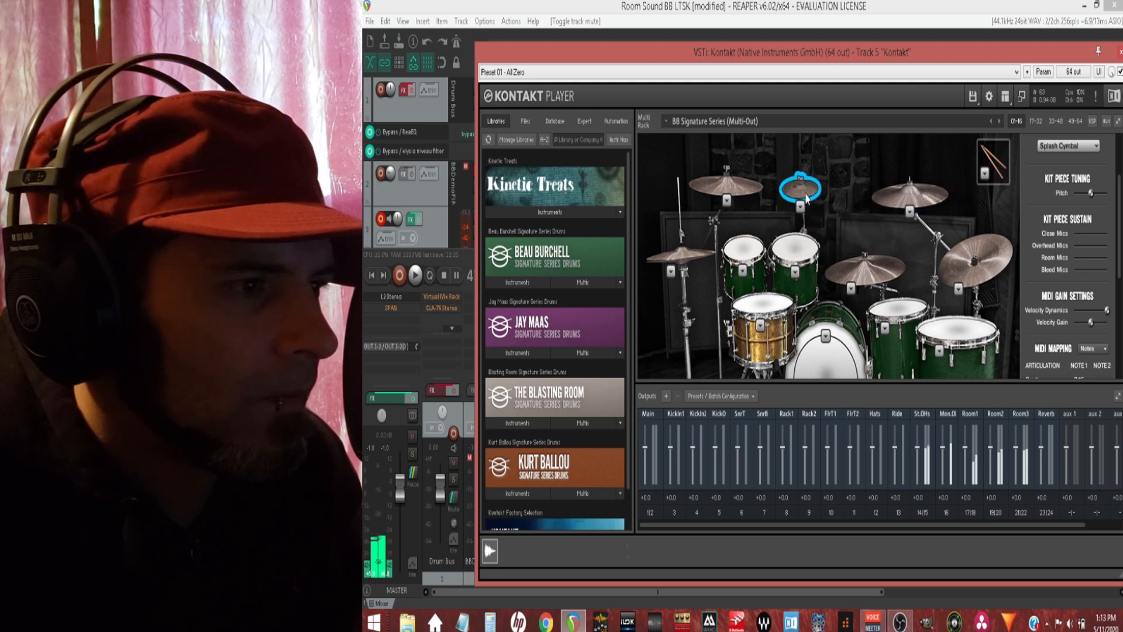
pyautogui.click(800, 206)
pyautogui.click(816, 242)
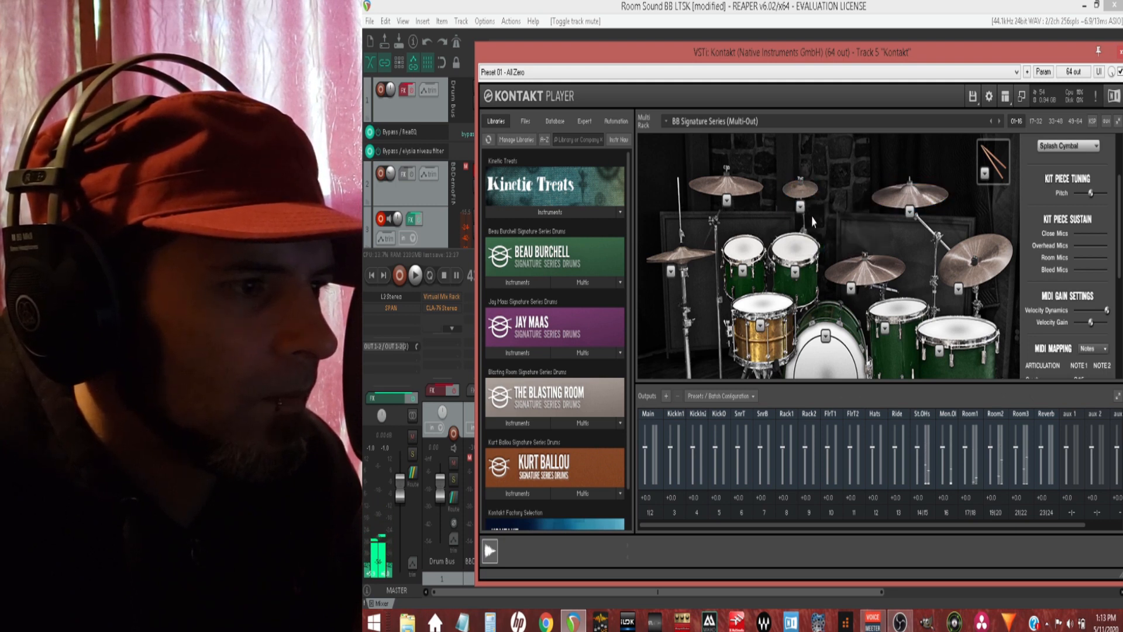
# Step: Strike the left crash, try its alternative models up to the Turkish Hybrid 19in Crash and audition them
pyautogui.click(725, 185)
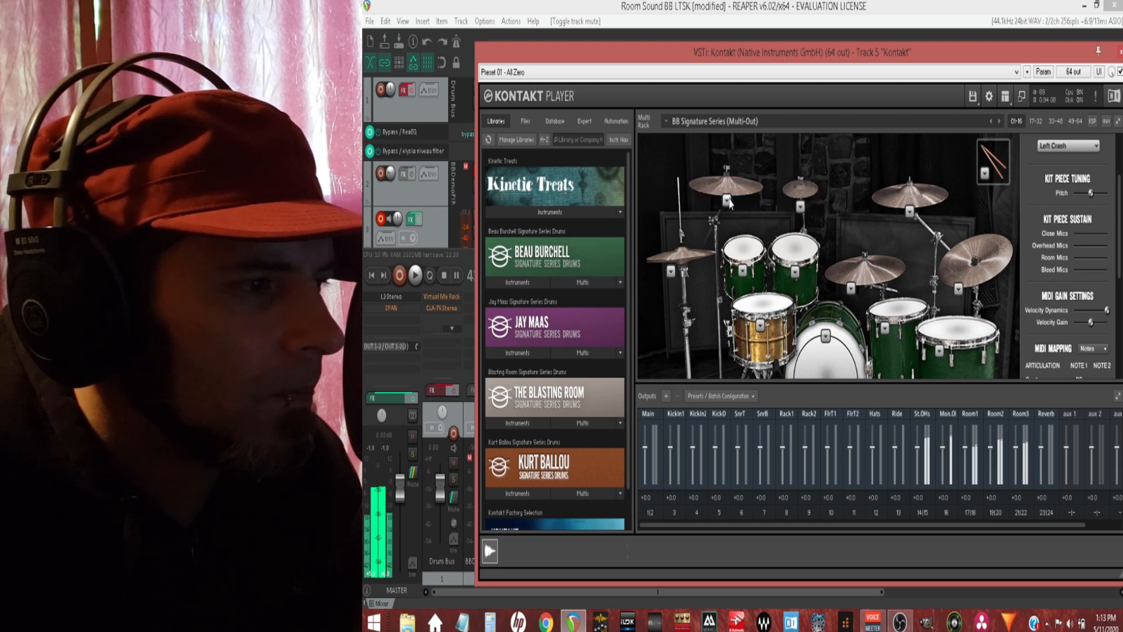
pyautogui.click(727, 199)
pyautogui.click(732, 226)
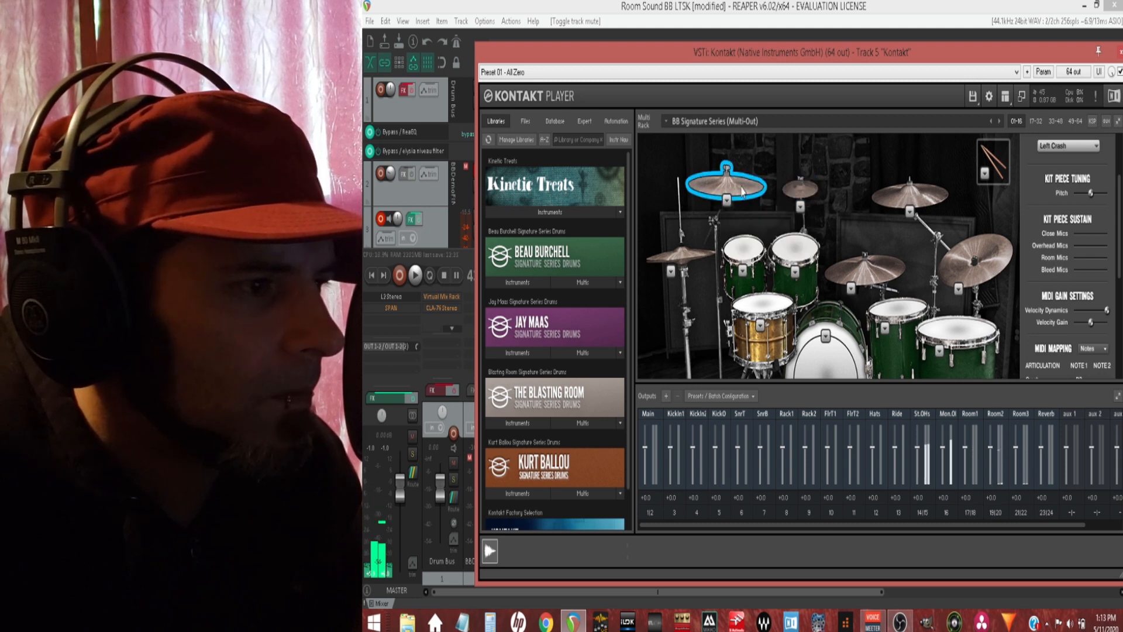
pyautogui.click(731, 203)
pyautogui.click(751, 253)
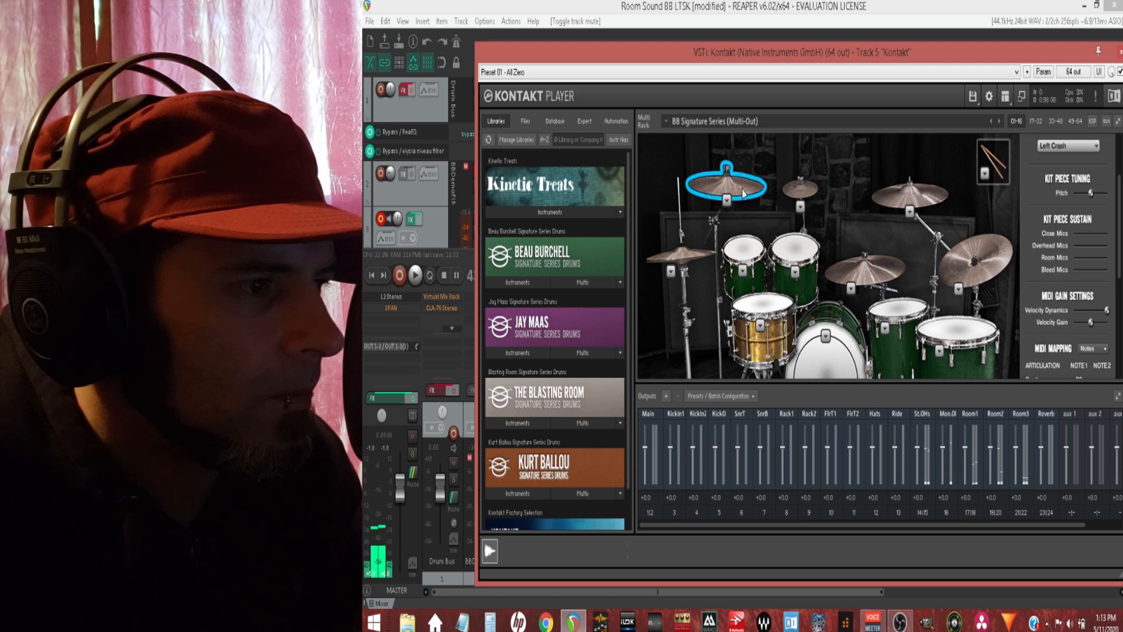
# Step: Swap the left crash for the Turkish Dark 17in Crash and strike it
pyautogui.click(726, 199)
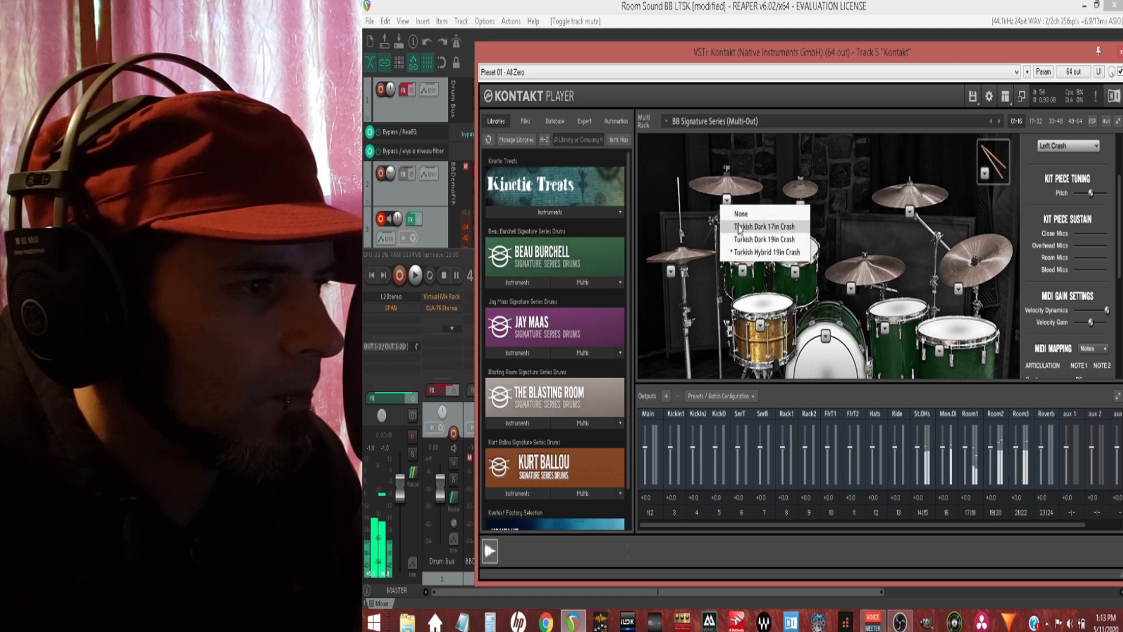
pyautogui.click(736, 212)
pyautogui.click(737, 192)
# Step: Swap the left crash for the Turkish Dark 19in Crash and strike it
pyautogui.click(727, 200)
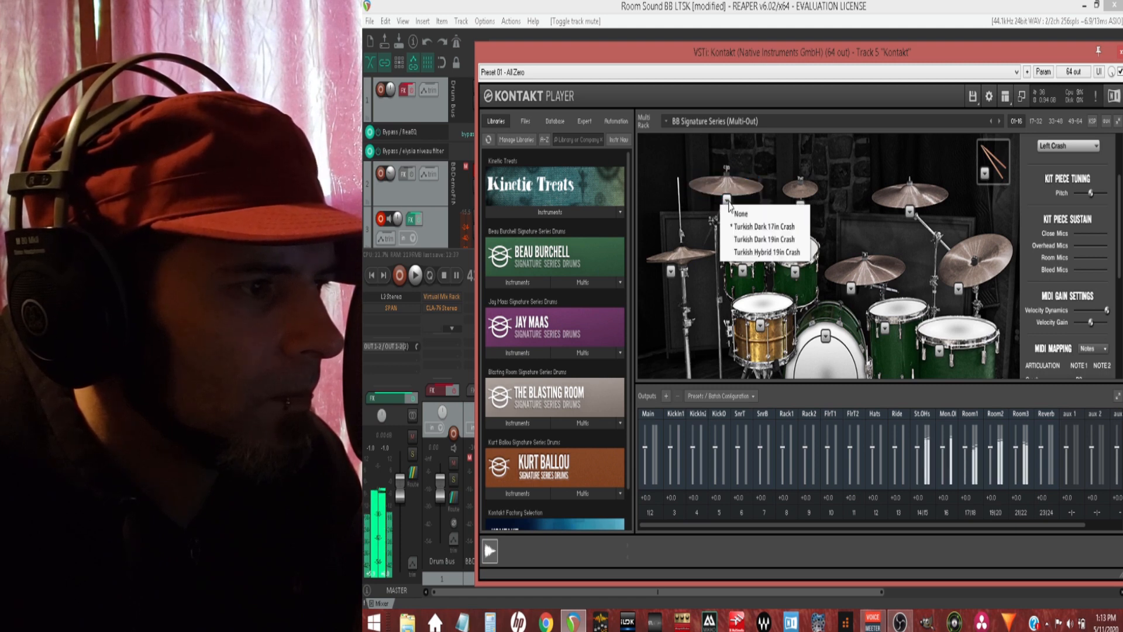
pyautogui.click(739, 238)
pyautogui.click(738, 197)
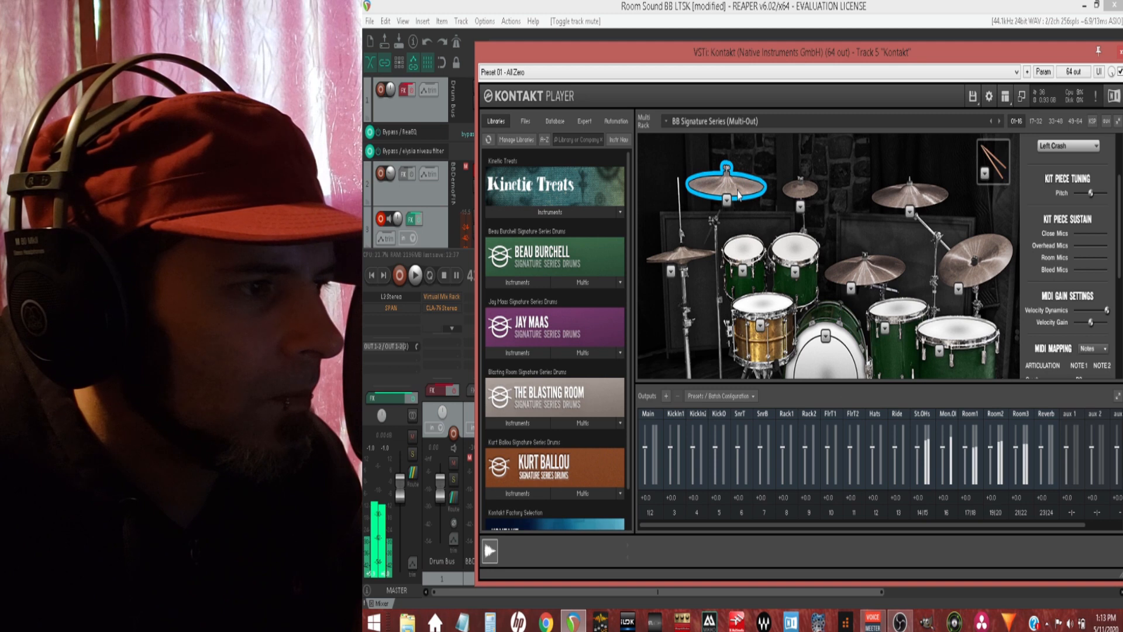
# Step: Check the models available for the hi-hats and strike them
pyautogui.click(672, 273)
pyautogui.click(682, 256)
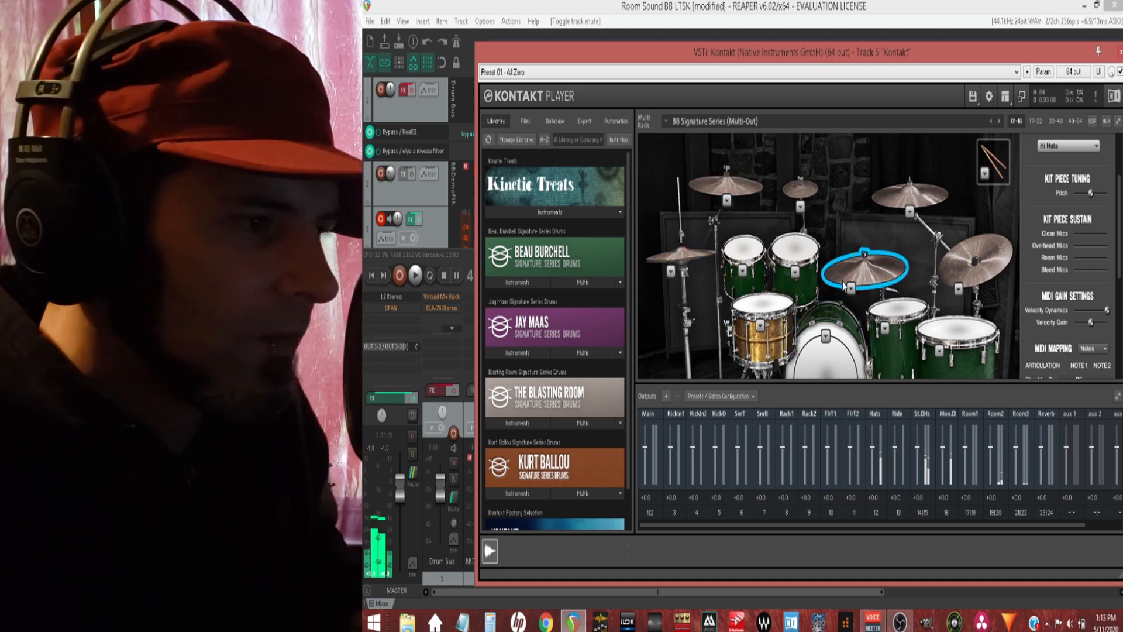
# Step: Switch the drum instrument from the kit view to its mixer
pyautogui.scroll(3, 844, 285)
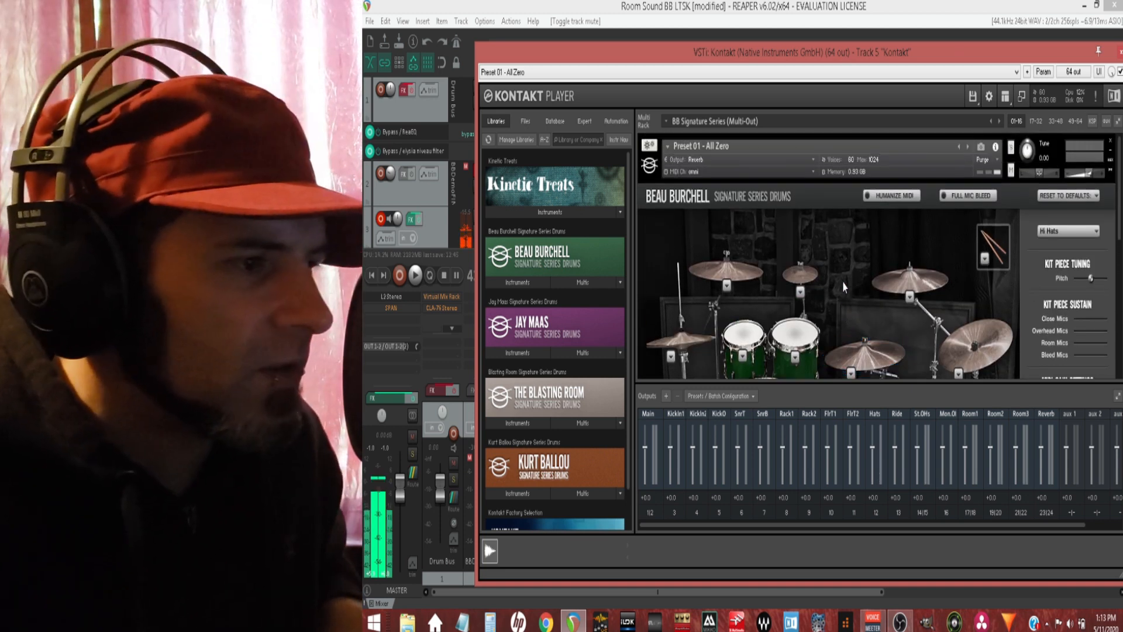
pyautogui.scroll(-1, 909, 228)
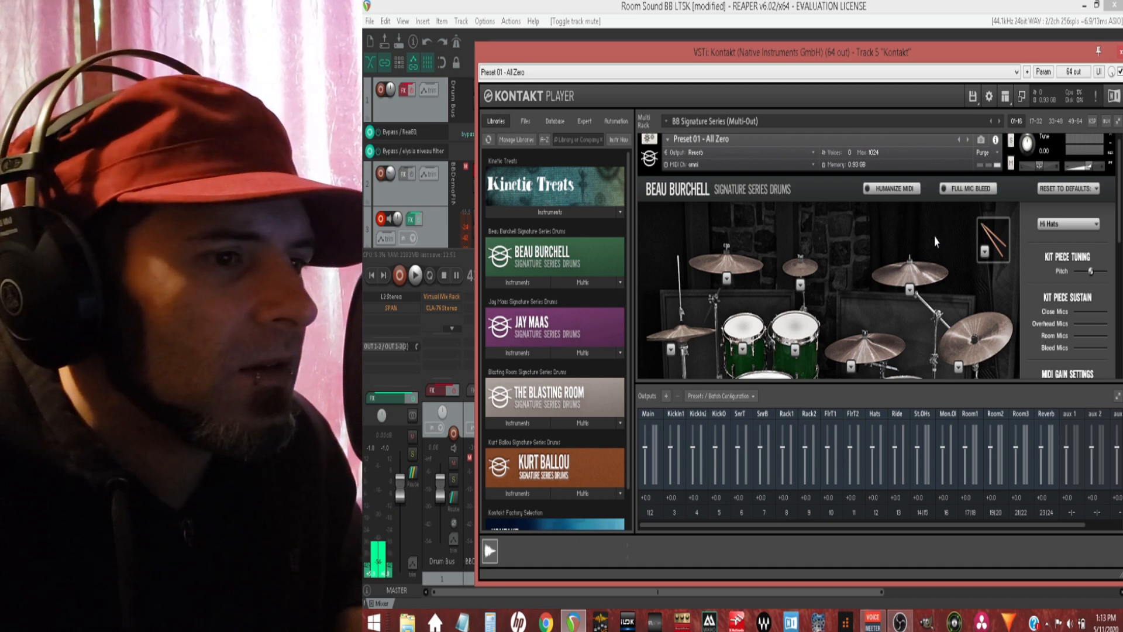
pyautogui.scroll(-5, 848, 267)
pyautogui.scroll(-3, 837, 275)
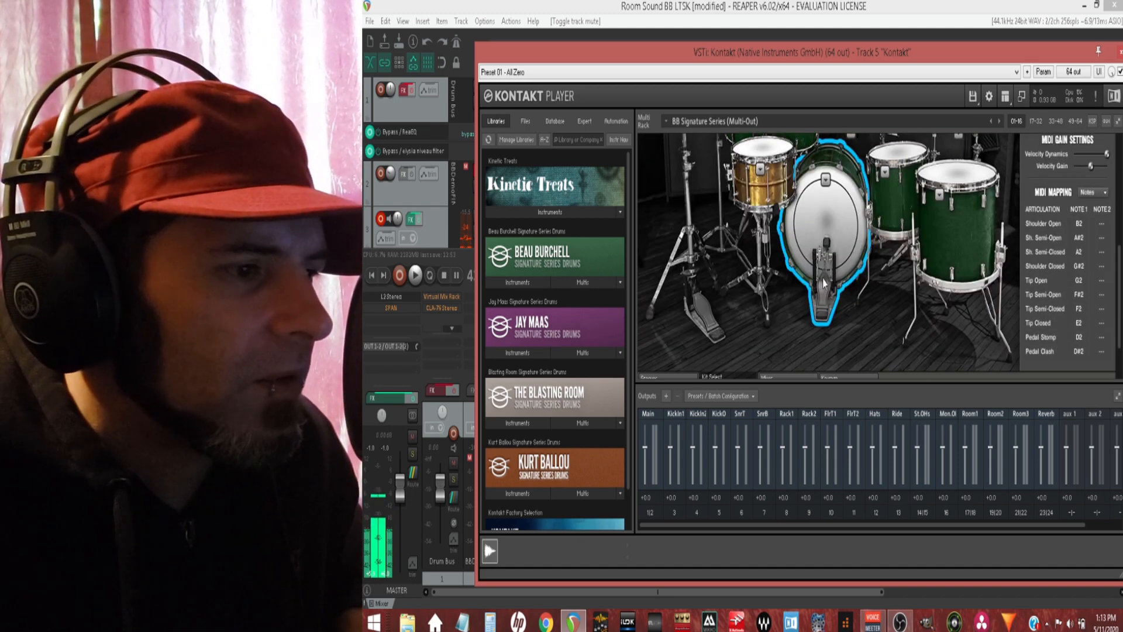
pyautogui.scroll(-2, 780, 316)
pyautogui.click(783, 331)
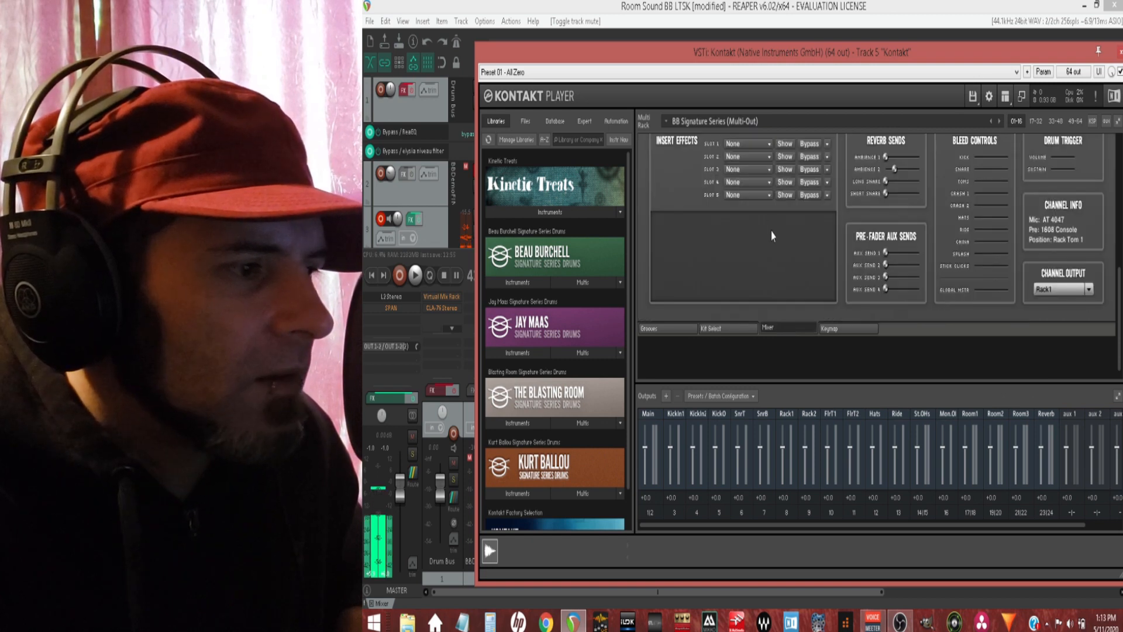
# Step: Load EQ: Filters in insert slot 1 of the Rack Tom 1 channel, and replace it with EQ: 4-Band
pyautogui.scroll(3, 770, 234)
pyautogui.click(761, 251)
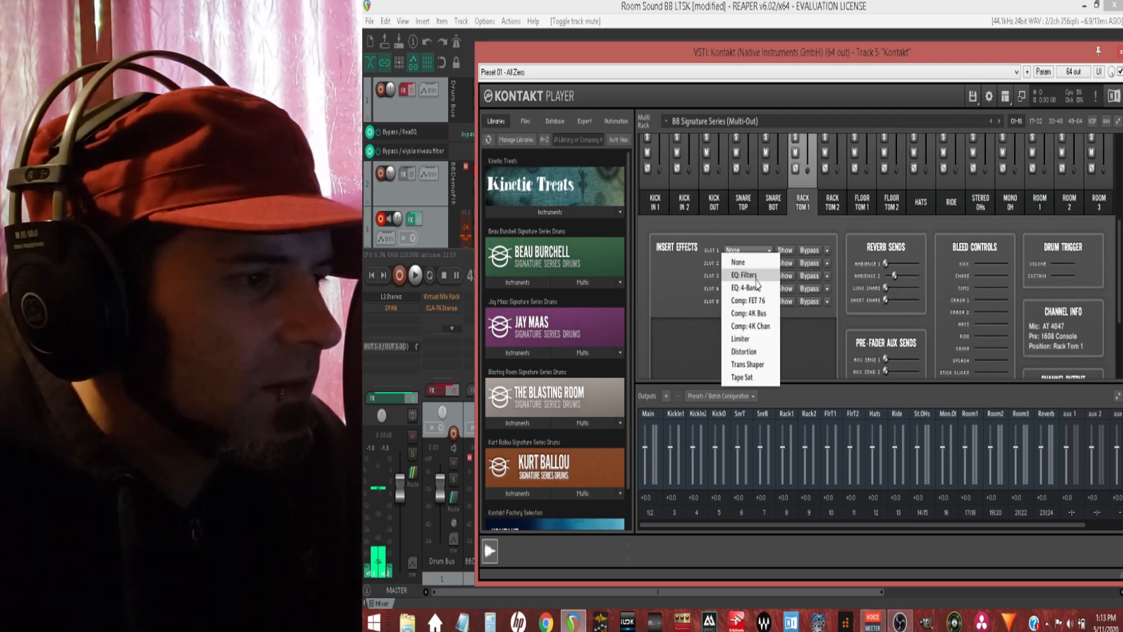
pyautogui.click(757, 279)
pyautogui.scroll(-2, 748, 299)
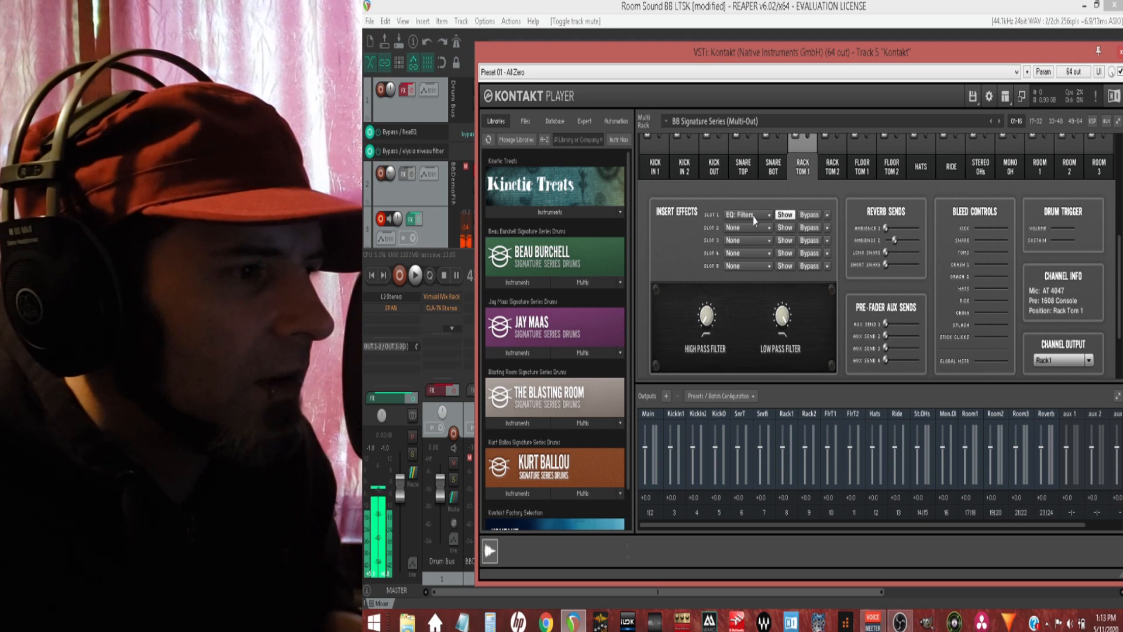
pyautogui.click(755, 217)
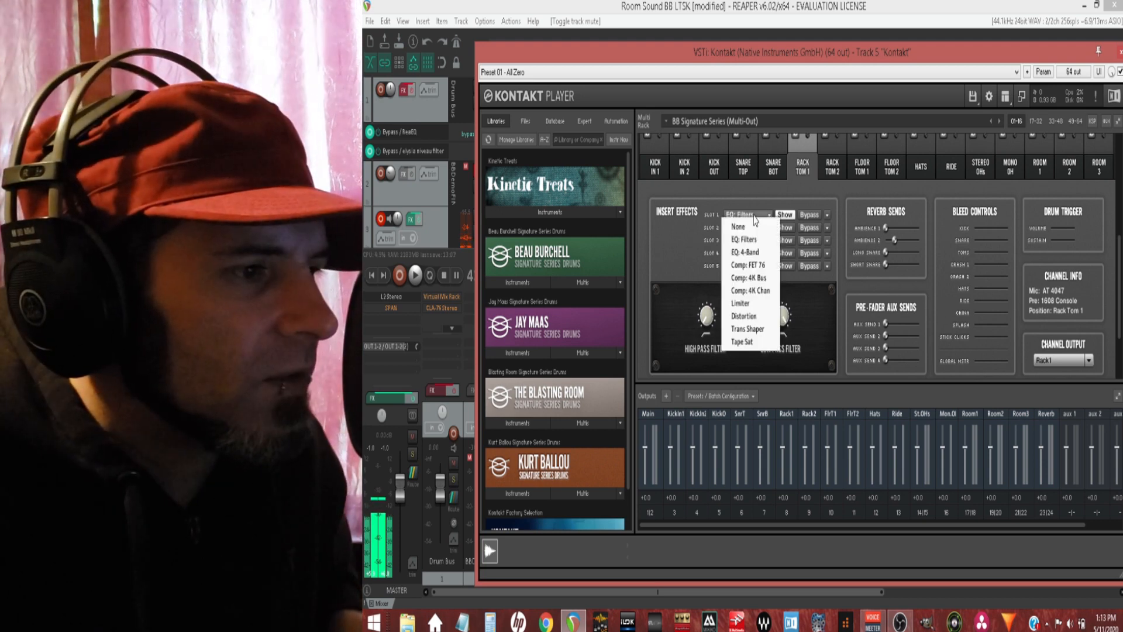
pyautogui.click(754, 250)
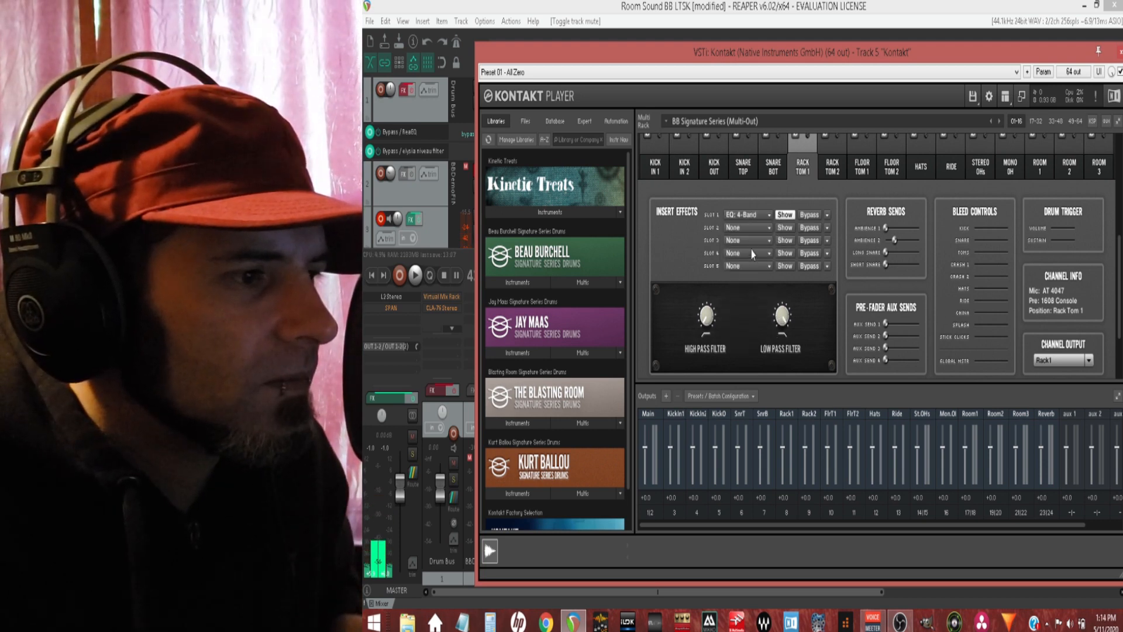
# Step: Load Comp: FET 76, Comp: 4K Bus and Comp: 4K Chan in turn in insert slot 1 of the Rack Tom 1 channel
pyautogui.click(755, 217)
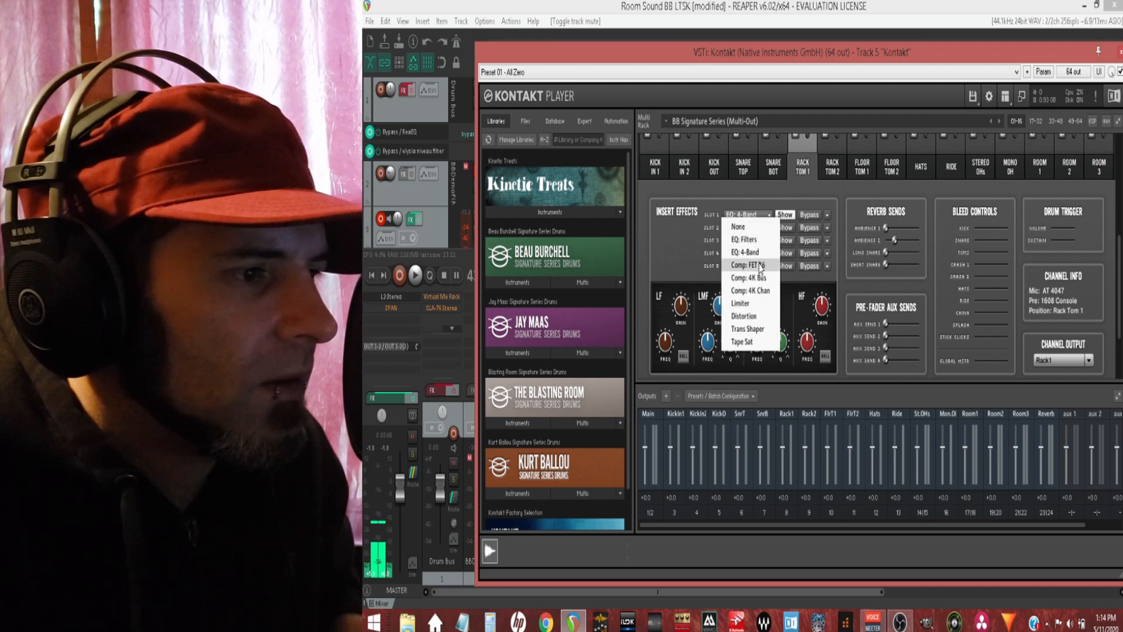
pyautogui.click(759, 265)
pyautogui.click(755, 217)
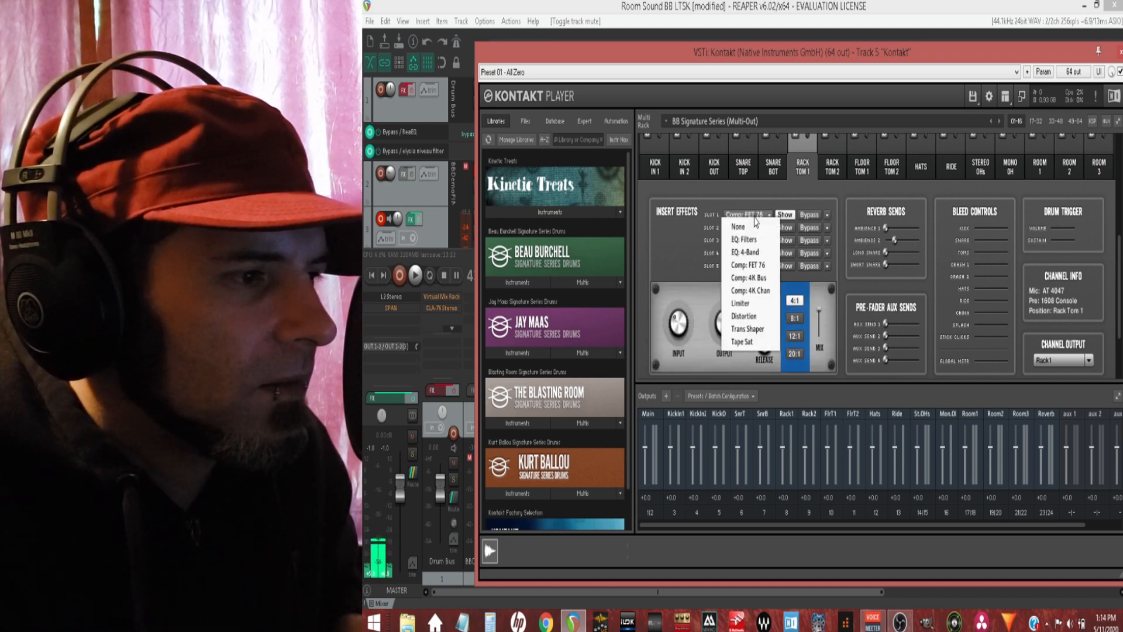
pyautogui.click(761, 280)
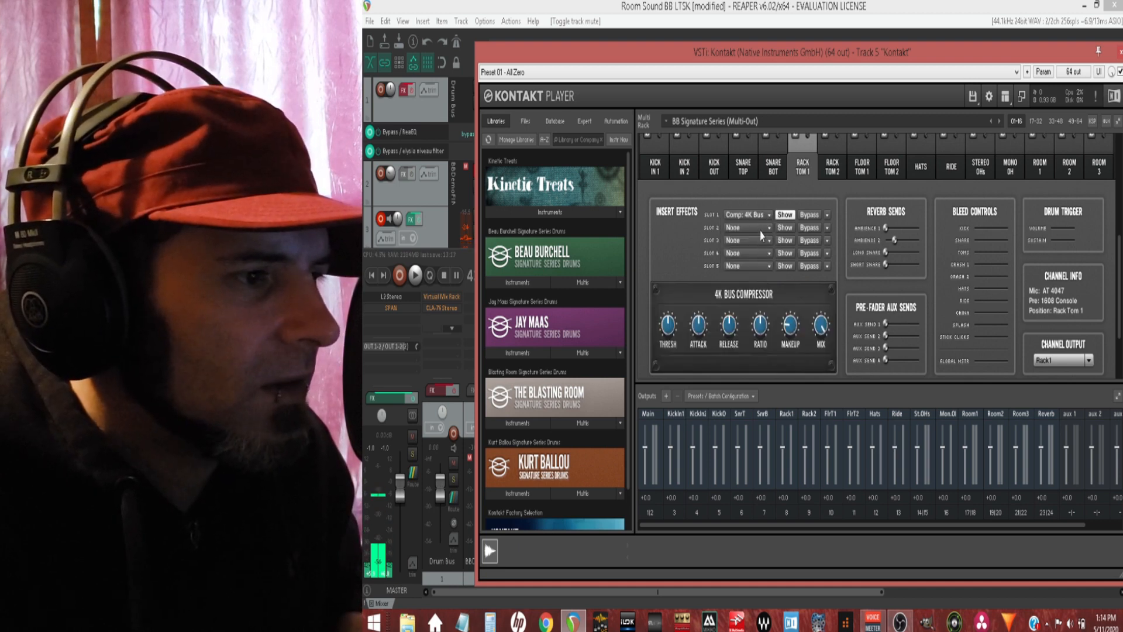
pyautogui.click(760, 220)
pyautogui.click(761, 293)
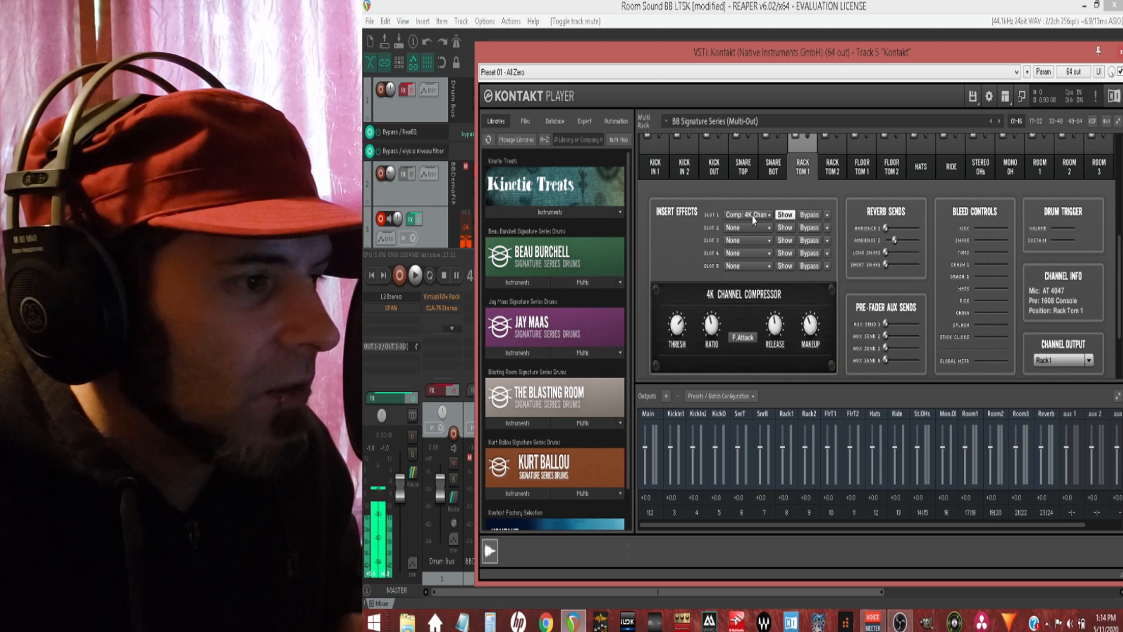
# Step: Load Limiter, Distortion, Trans Shaper and Tape Sat in turn in Rack Tom 1's insert slot 1, and reset the slot to None
pyautogui.click(753, 219)
pyautogui.click(758, 305)
pyautogui.click(758, 216)
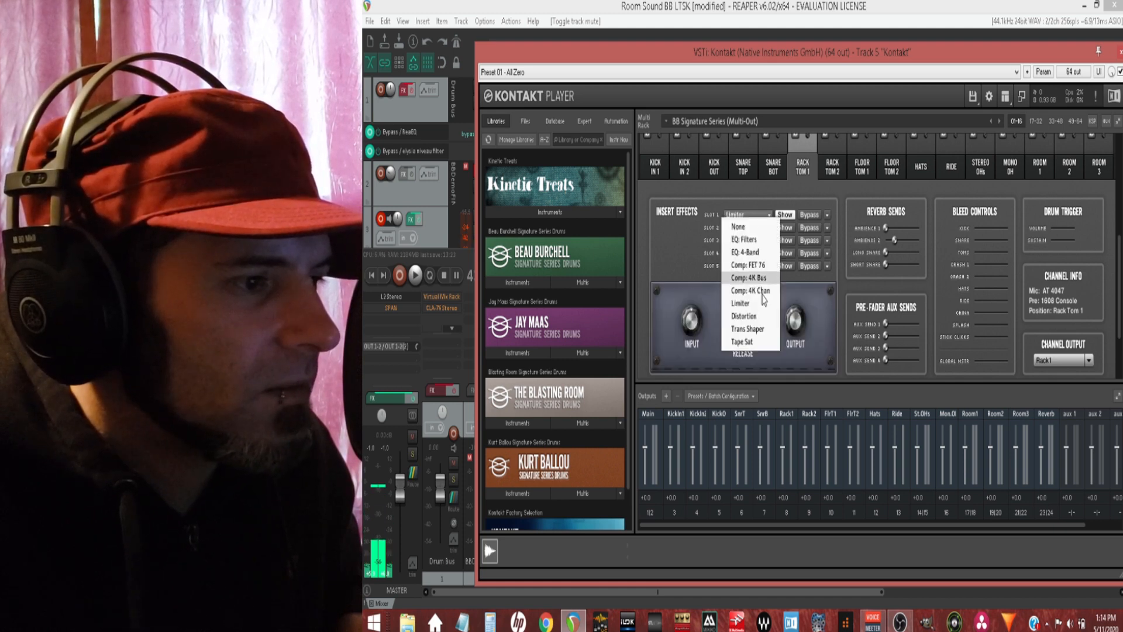
pyautogui.click(764, 316)
pyautogui.click(755, 221)
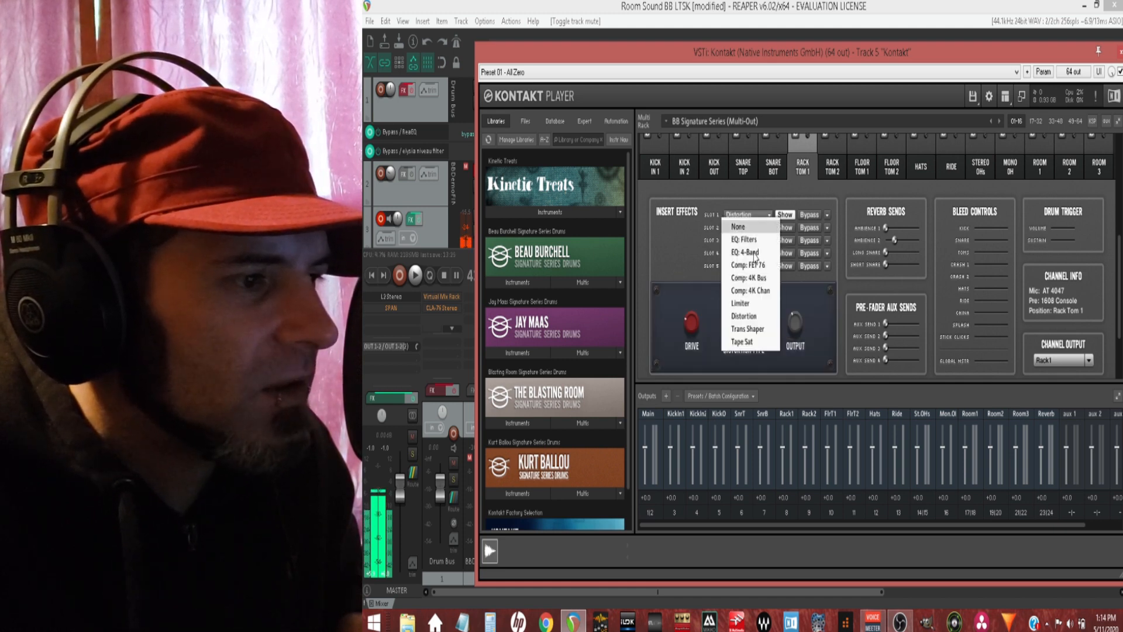
pyautogui.click(755, 327)
pyautogui.click(749, 224)
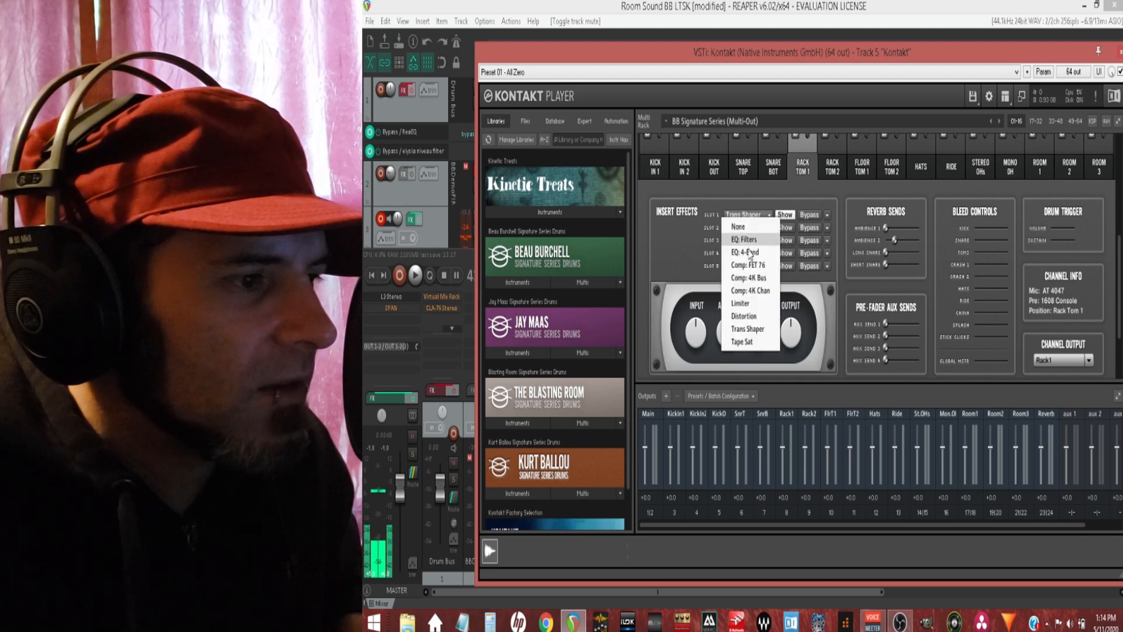
pyautogui.click(754, 340)
pyautogui.click(755, 219)
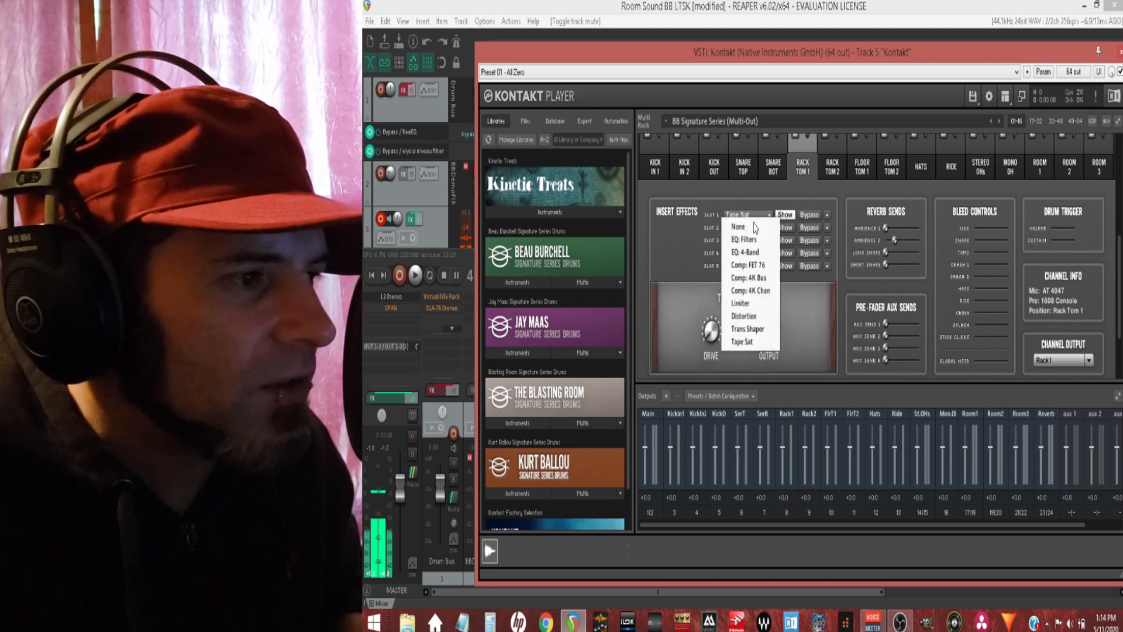
pyautogui.click(757, 230)
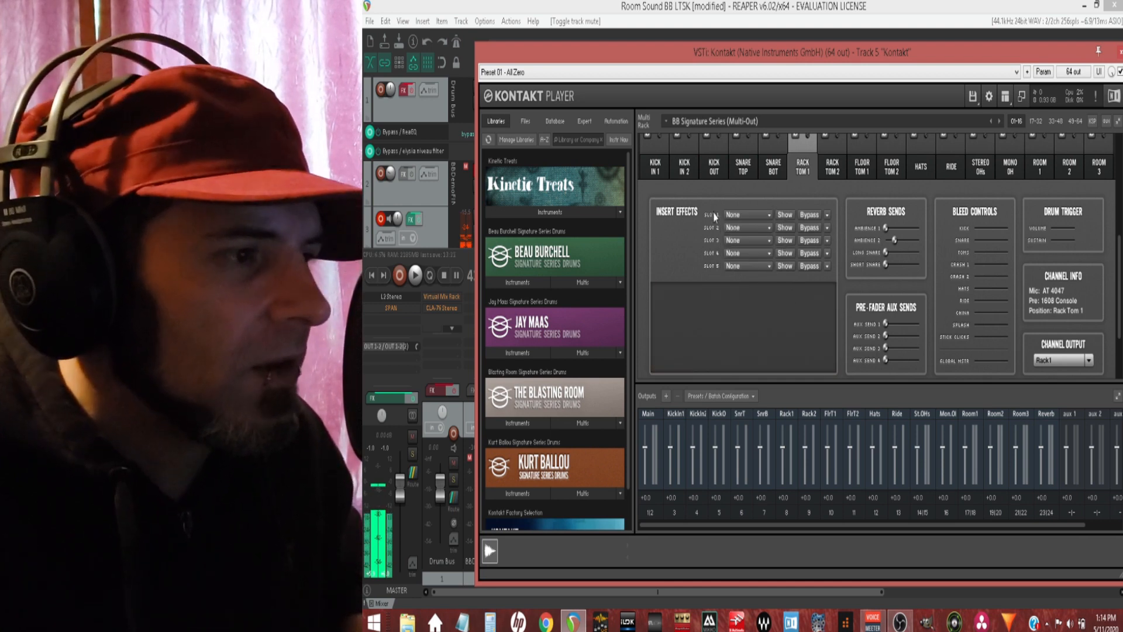
# Step: Check the channel settings of the kick and snare microphones one after another, finishing on Snare Bot
pyautogui.click(778, 170)
pyautogui.click(731, 171)
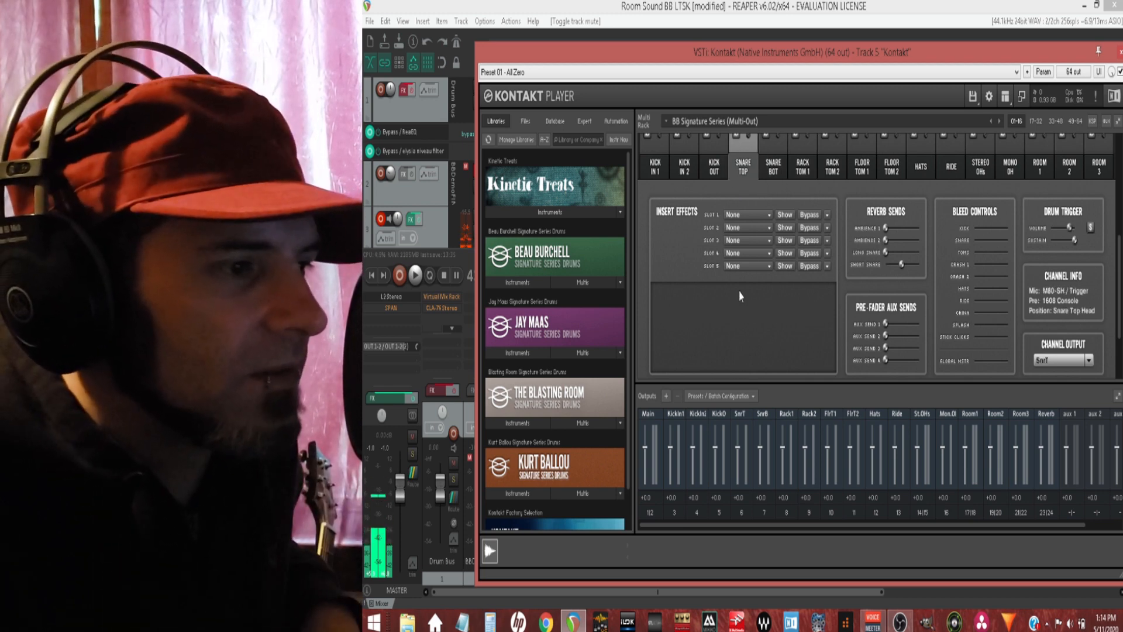
pyautogui.click(650, 171)
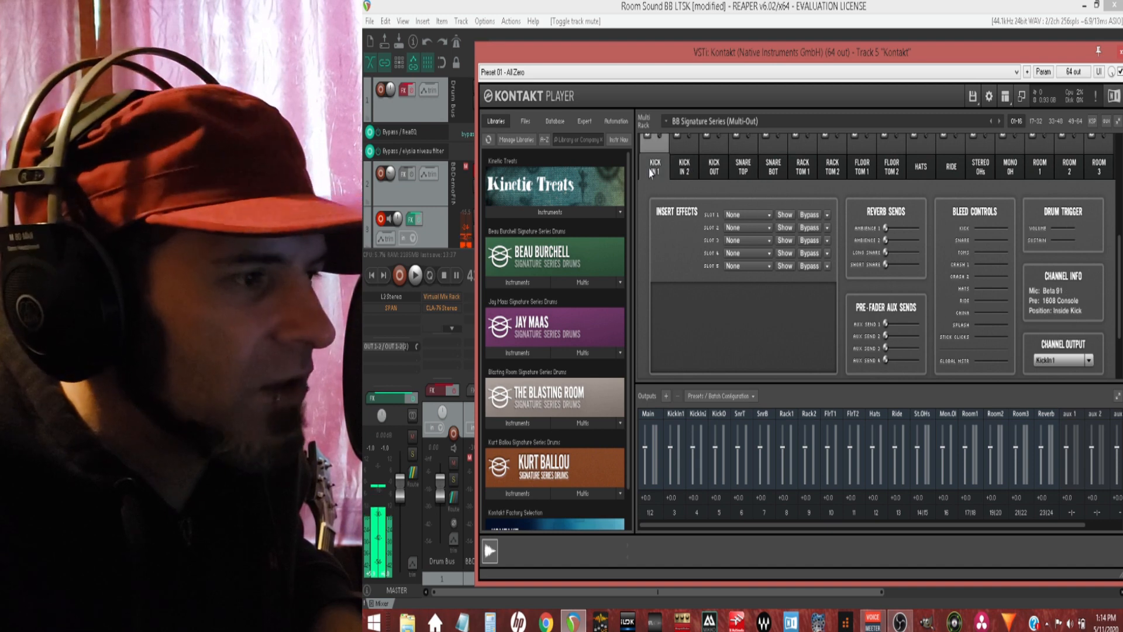
pyautogui.click(684, 170)
pyautogui.click(709, 172)
pyautogui.click(741, 170)
pyautogui.click(774, 170)
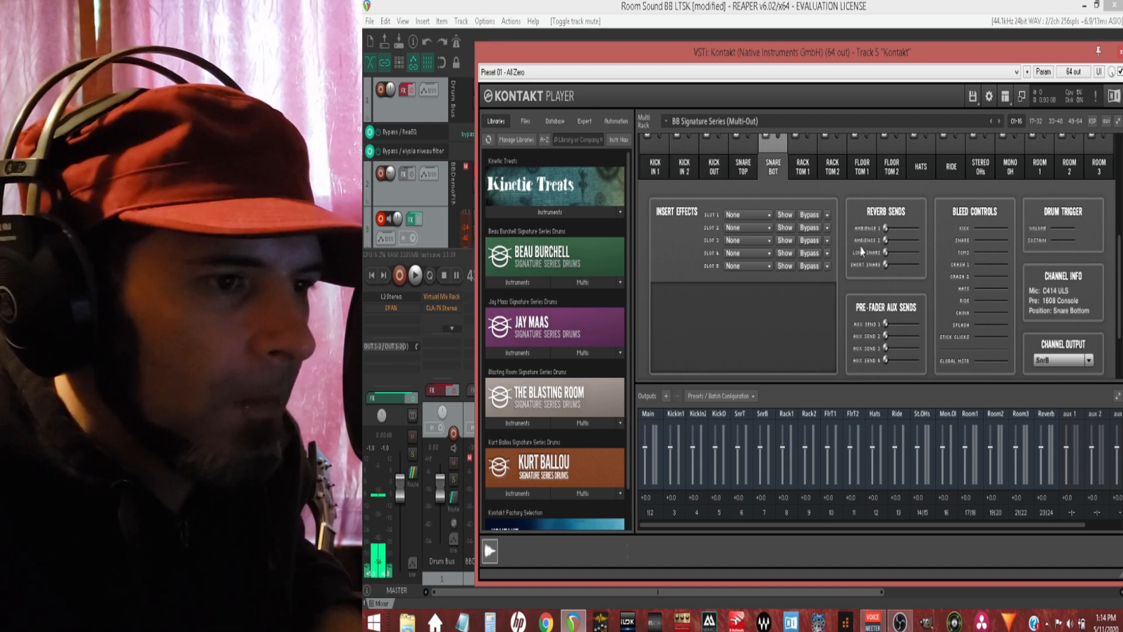
# Step: Turn Full Mic Bleed on, check the Snare Bot channel's bleed controls, and turn it off again
pyautogui.scroll(3, 896, 241)
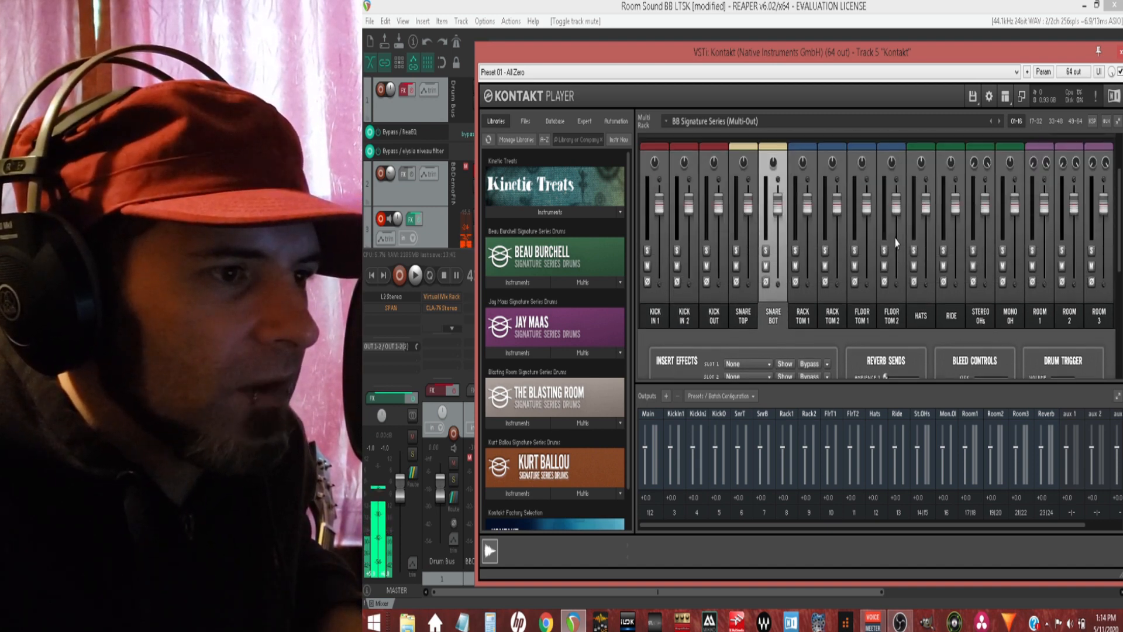
pyautogui.click(893, 185)
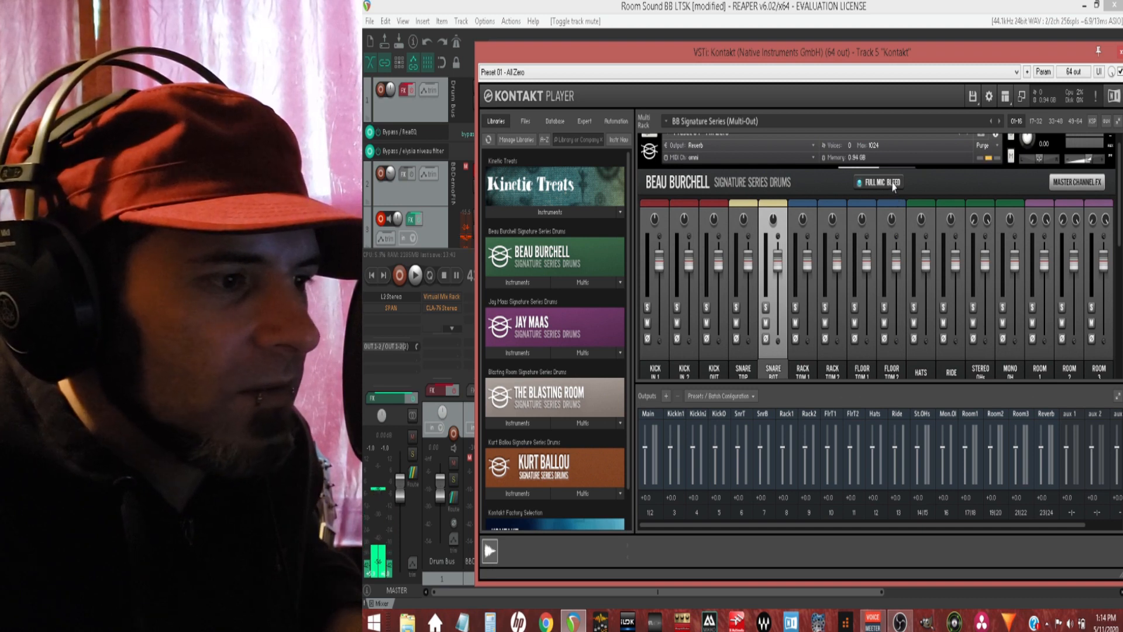
pyautogui.scroll(-5, 881, 211)
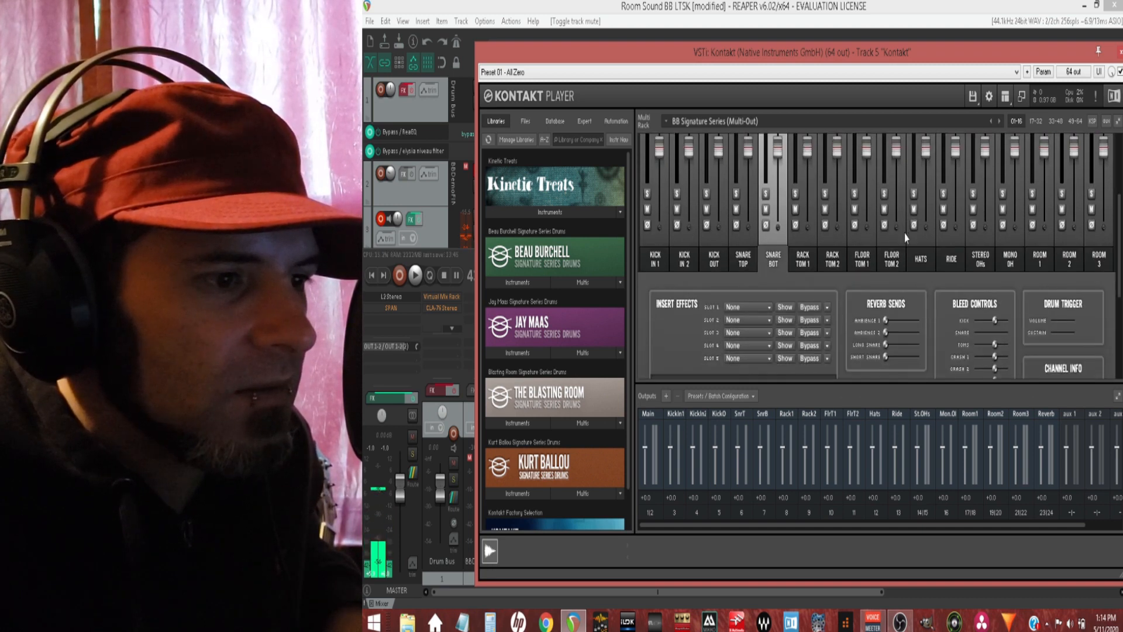
pyautogui.scroll(4, 868, 233)
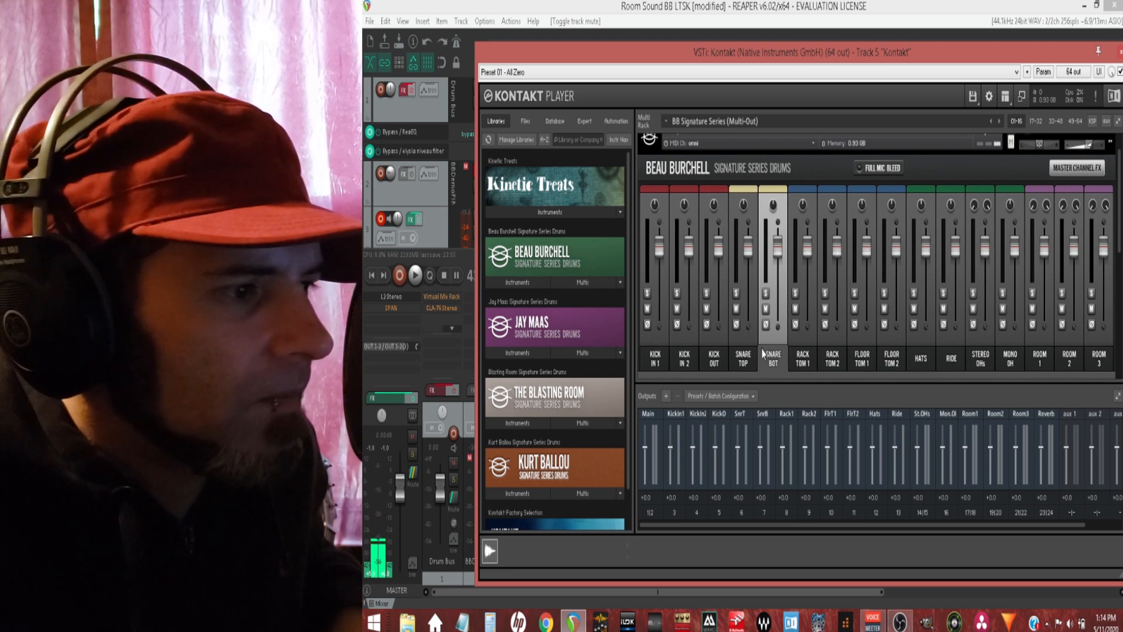
# Step: Select the Snare Top channel and check its bleed controls with Full Mic Bleed off
pyautogui.click(744, 358)
pyautogui.scroll(-2, 783, 337)
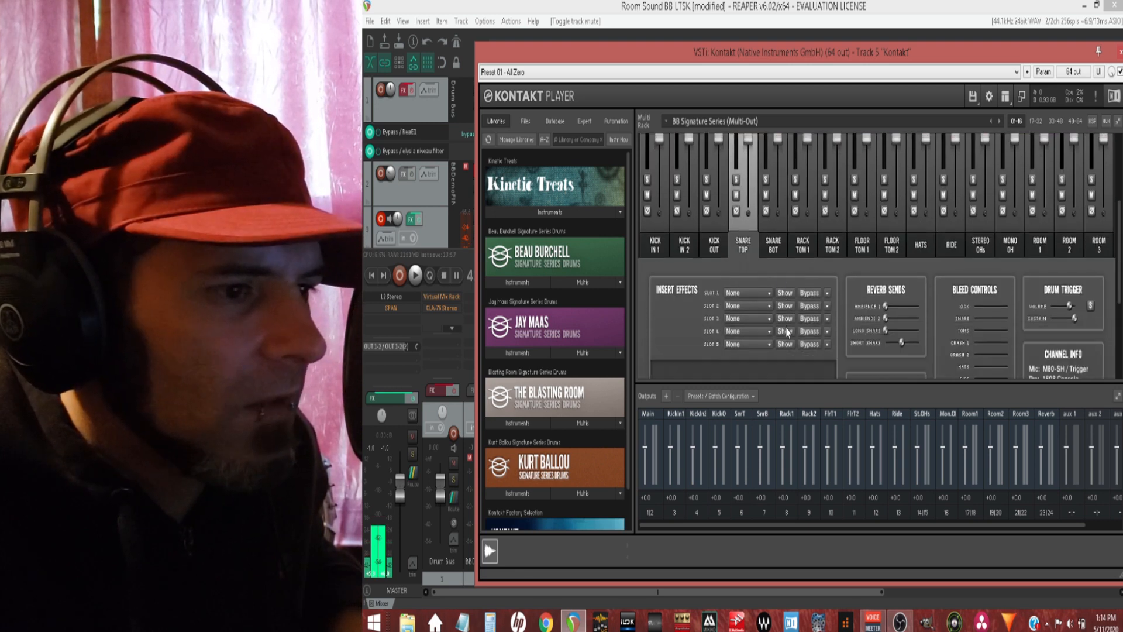
pyautogui.scroll(-1, 808, 318)
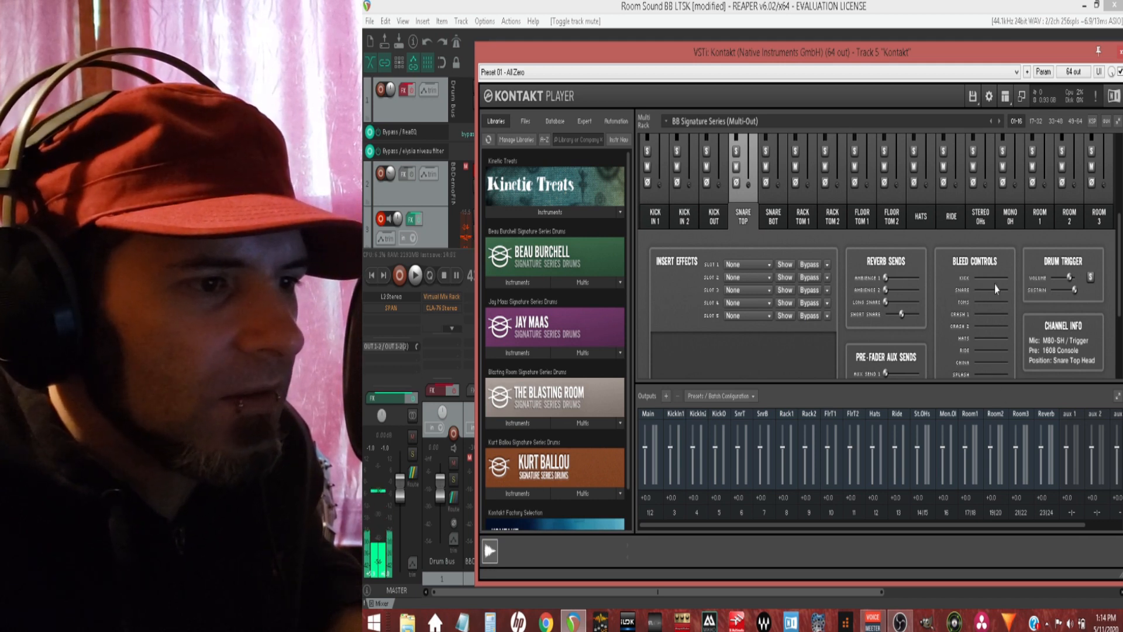
# Step: Turn Full Mic Bleed on and check the bleed controls of the Snare Top channel
pyautogui.scroll(5, 988, 333)
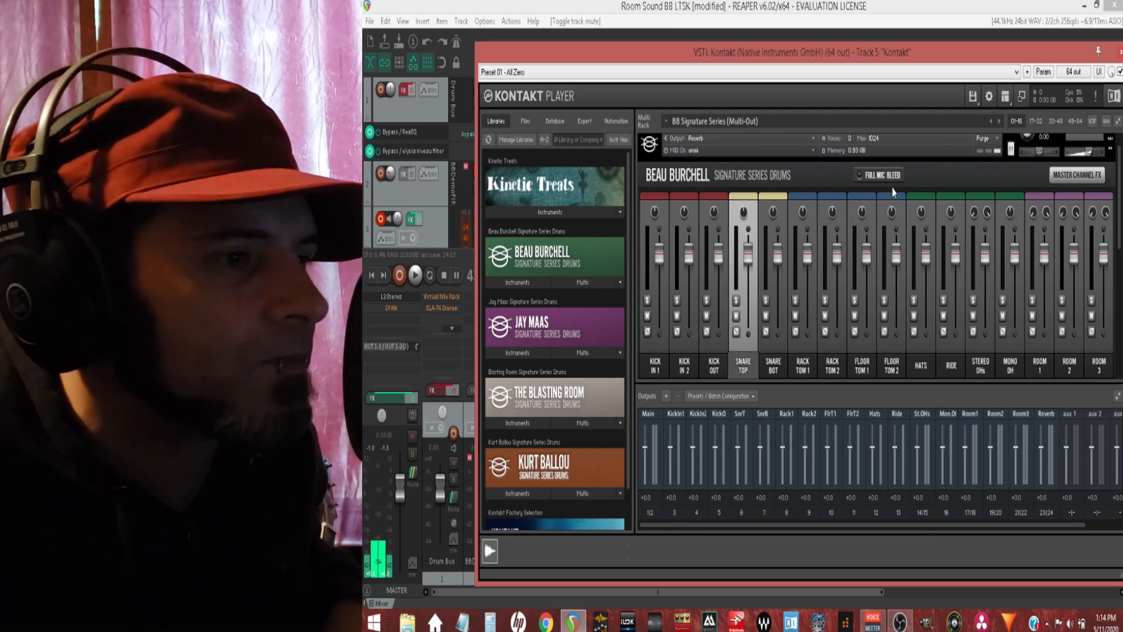
pyautogui.scroll(-3, 888, 284)
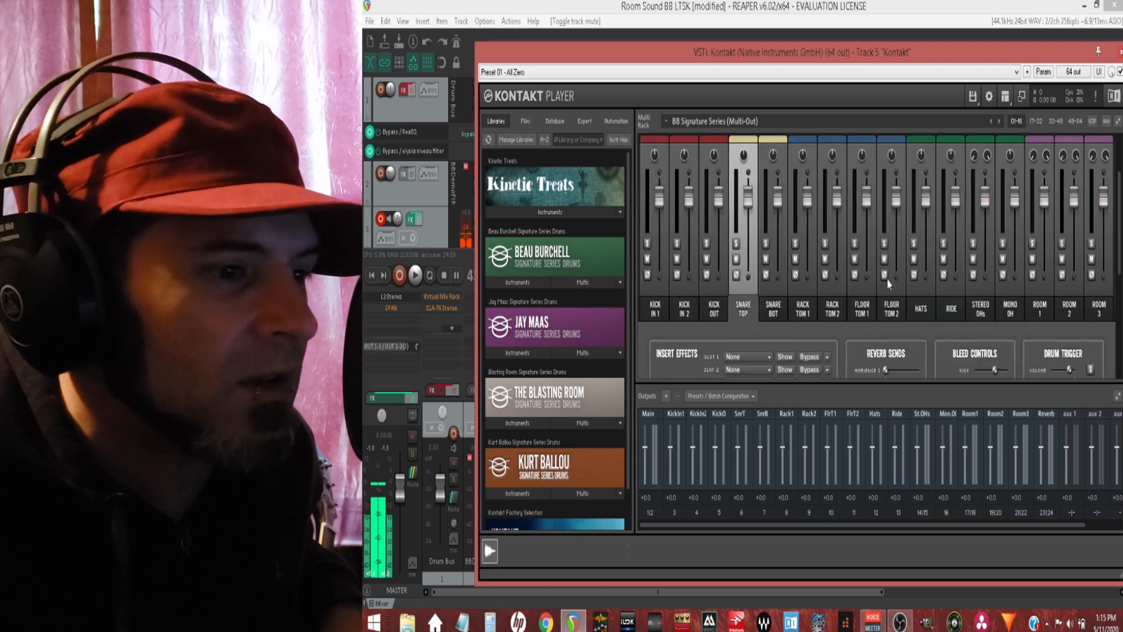
pyautogui.scroll(-6, 888, 284)
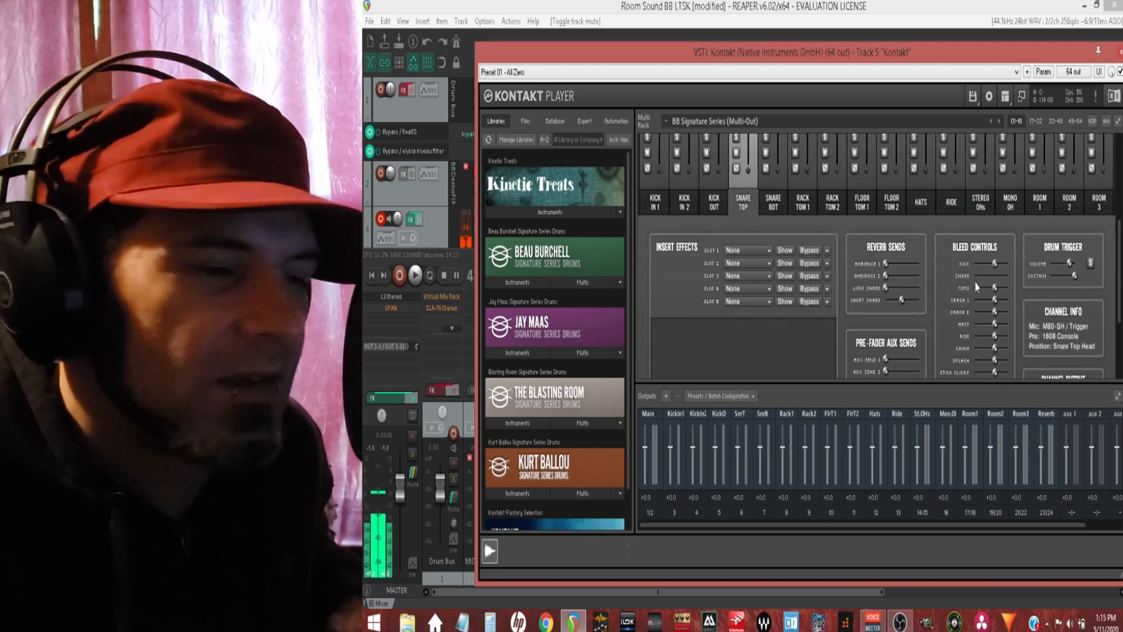
pyautogui.scroll(10, 981, 298)
pyautogui.scroll(1, 982, 301)
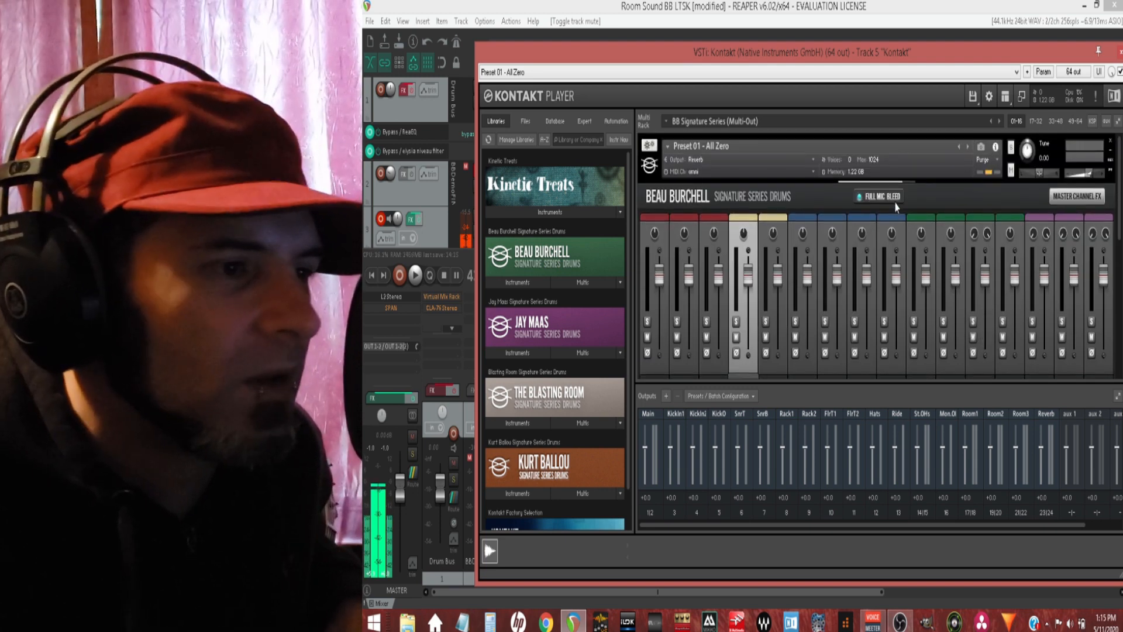
# Step: Examine the Snare Top channel's insert effects, reverb sends and bleed controls with Full Mic Bleed off
pyautogui.scroll(-1, 911, 287)
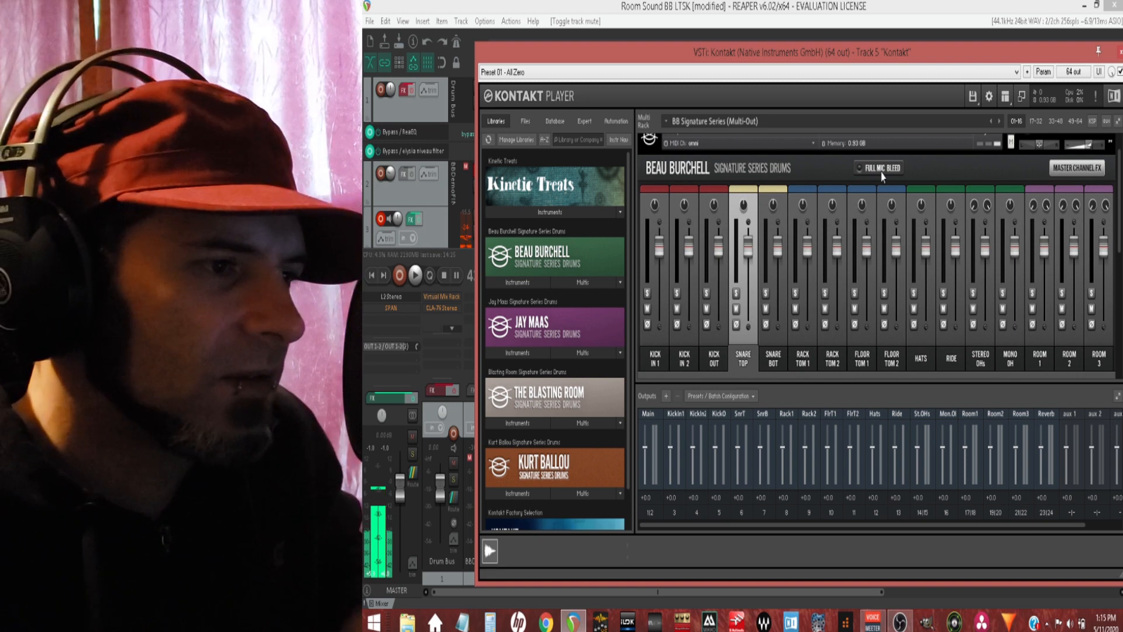
pyautogui.scroll(-3, 836, 255)
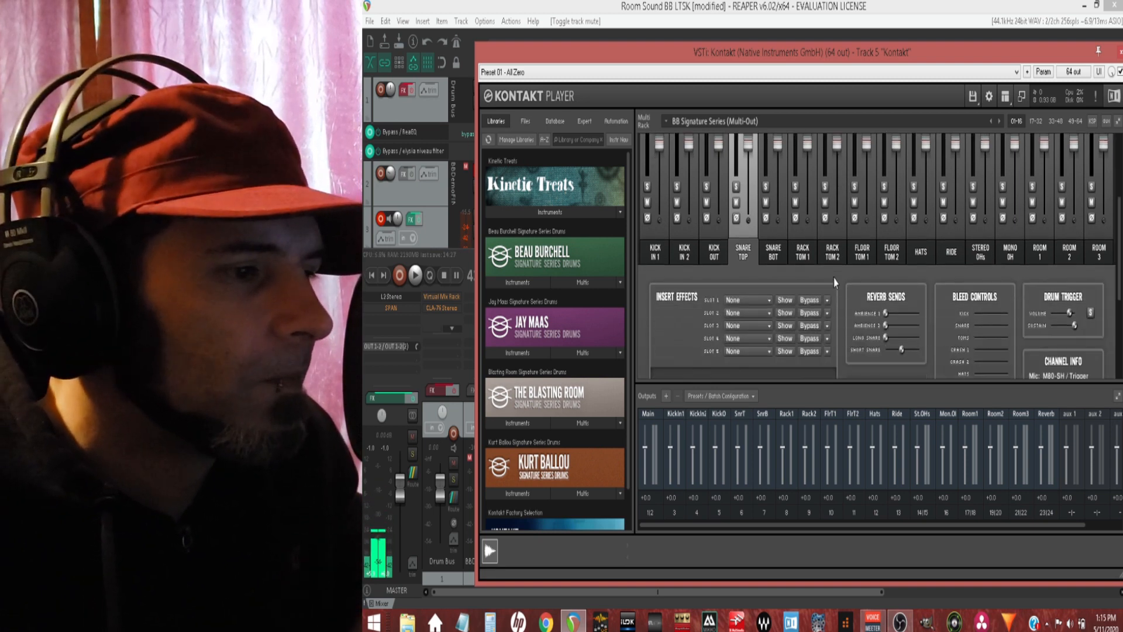
pyautogui.scroll(3, 838, 286)
pyautogui.scroll(-1, 845, 292)
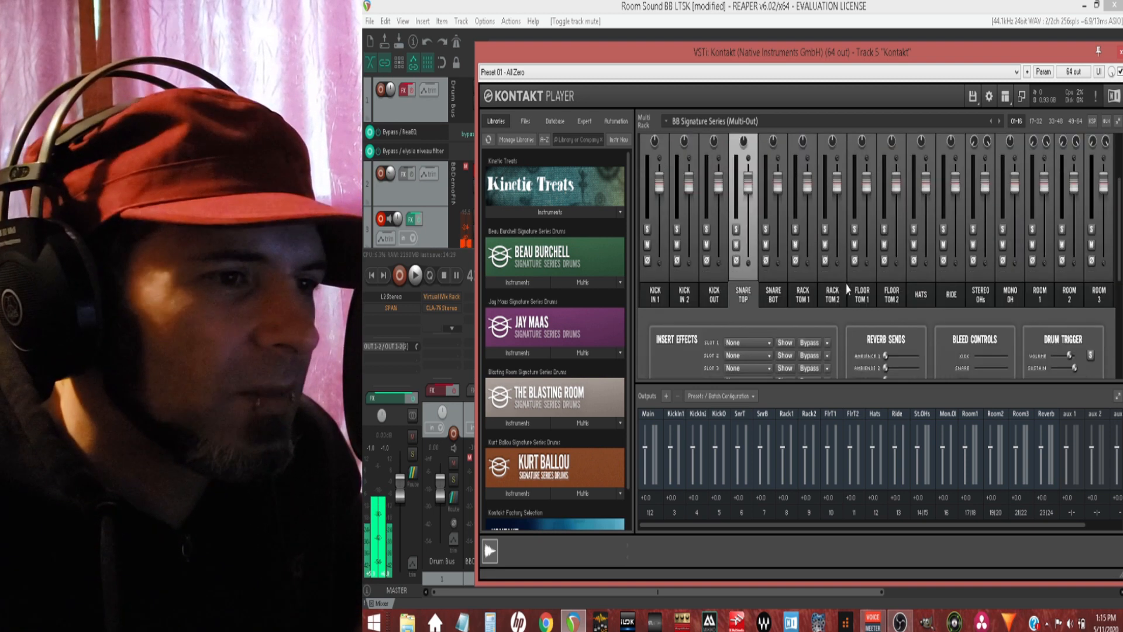
pyautogui.scroll(1, 849, 295)
pyautogui.scroll(1, 849, 295)
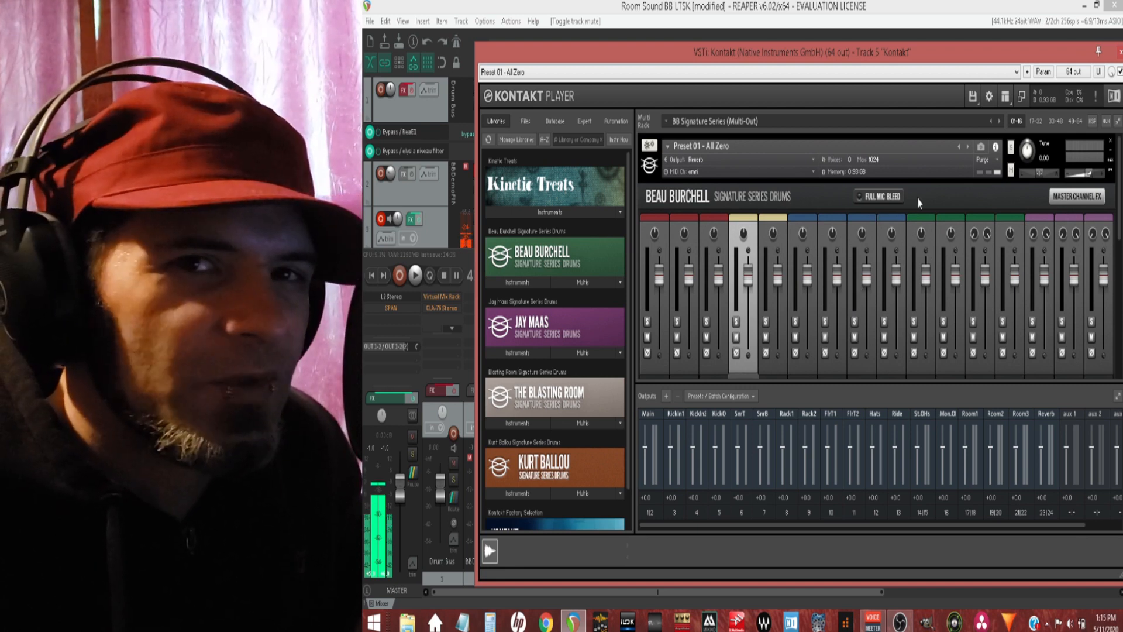
pyautogui.scroll(-3, 918, 202)
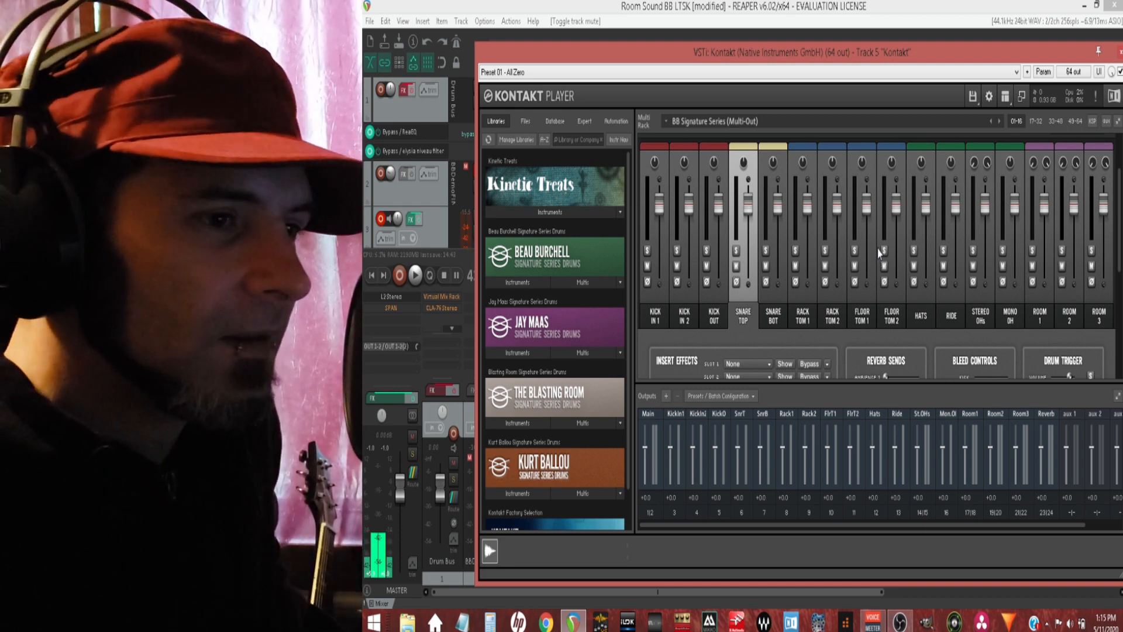
pyautogui.scroll(-2, 877, 251)
pyautogui.scroll(-2, 876, 253)
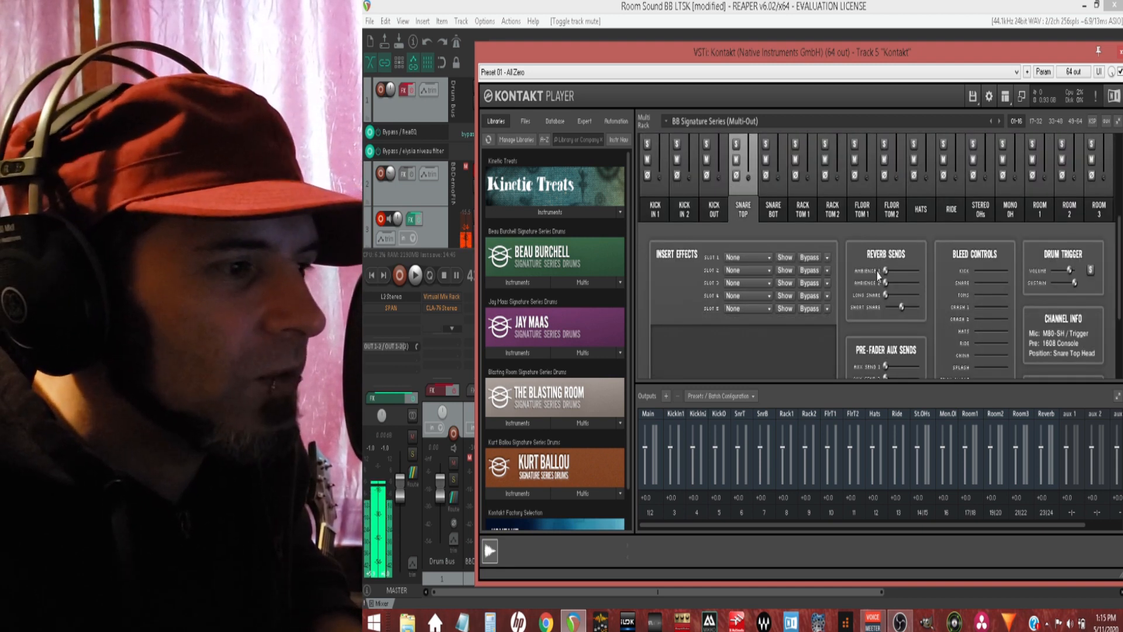
pyautogui.scroll(3, 872, 269)
pyautogui.scroll(2, 872, 281)
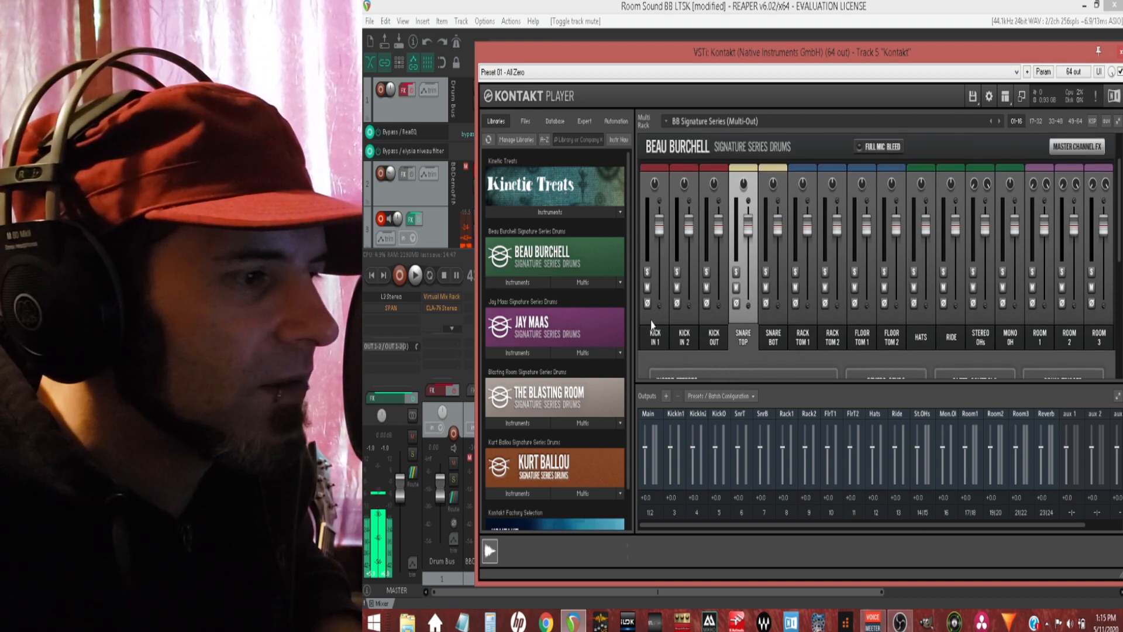
# Step: Select the Kick In 1 channel in the drum mixer, and solo the Kontakt track and track 3 in the REAPER mixer
pyautogui.click(648, 280)
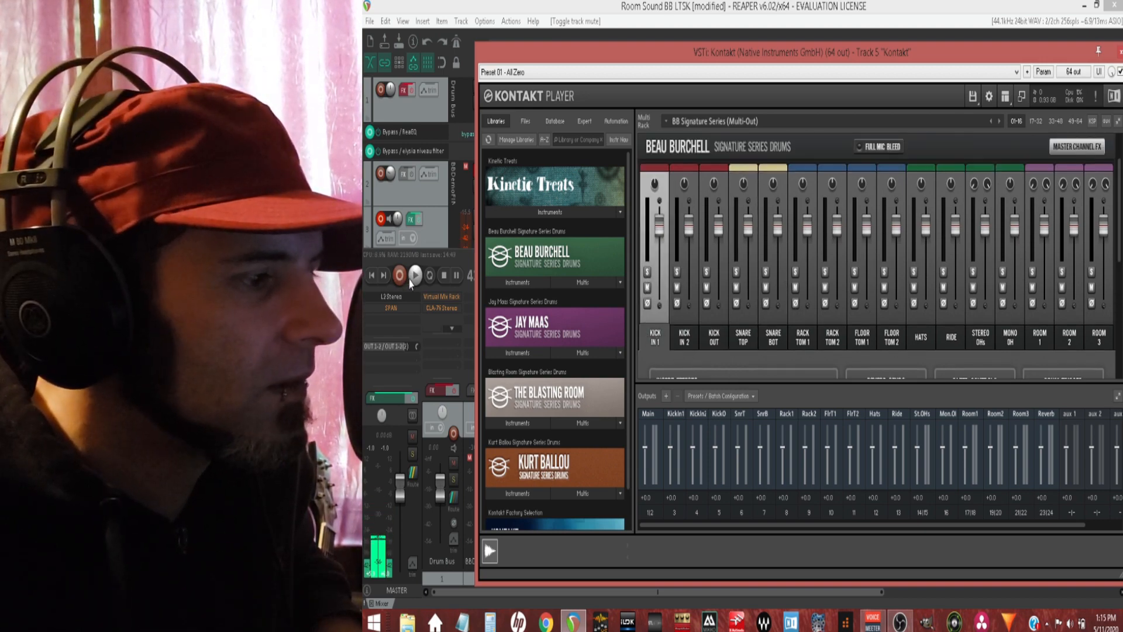
pyautogui.click(1119, 52)
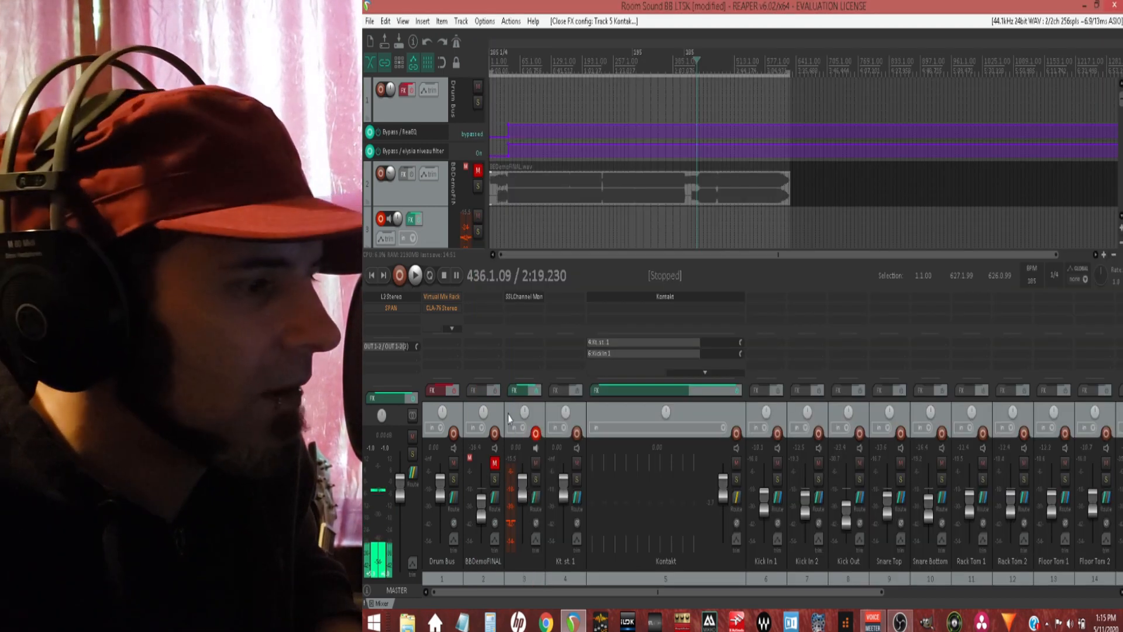
pyautogui.click(736, 479)
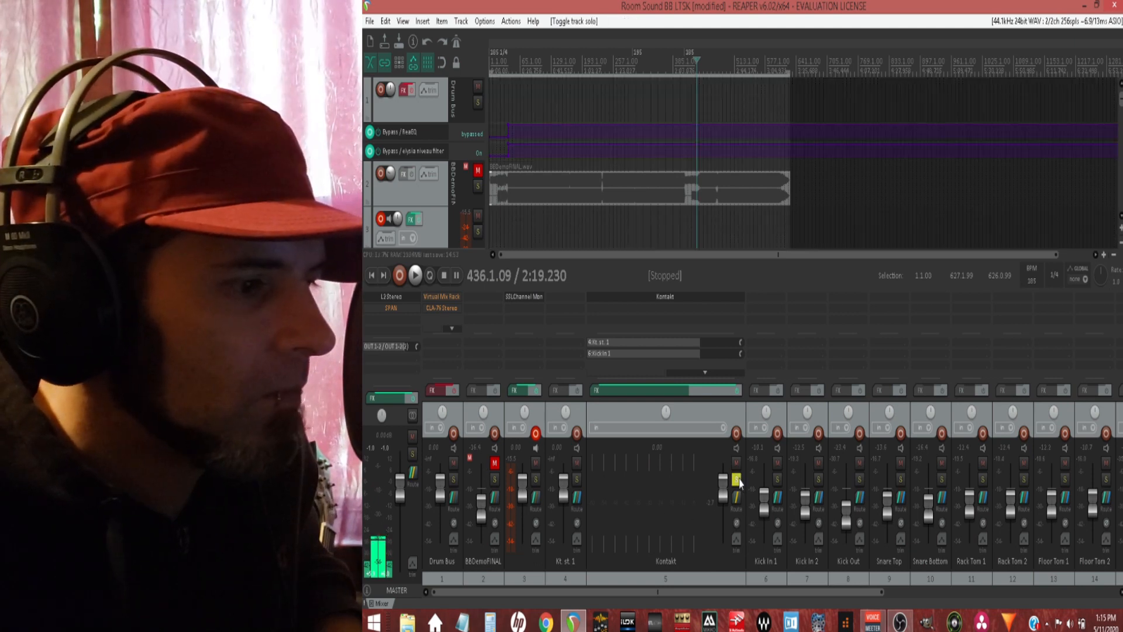
pyautogui.click(536, 479)
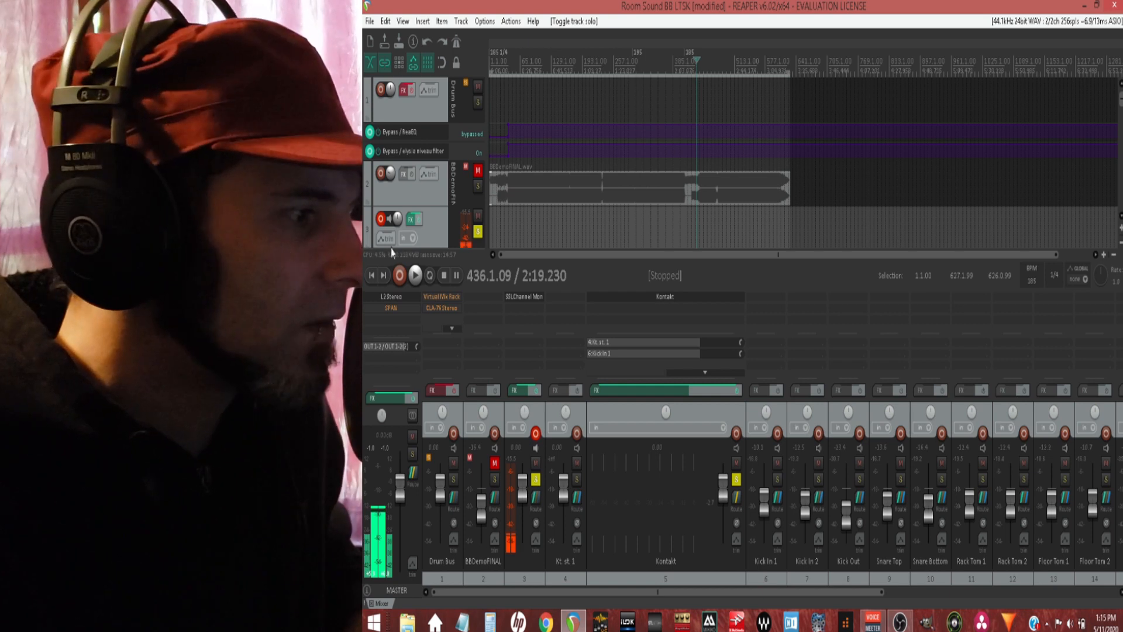
# Step: Play the project from its start and reopen the Kontakt instrument window
pyautogui.click(372, 275)
pyautogui.click(416, 279)
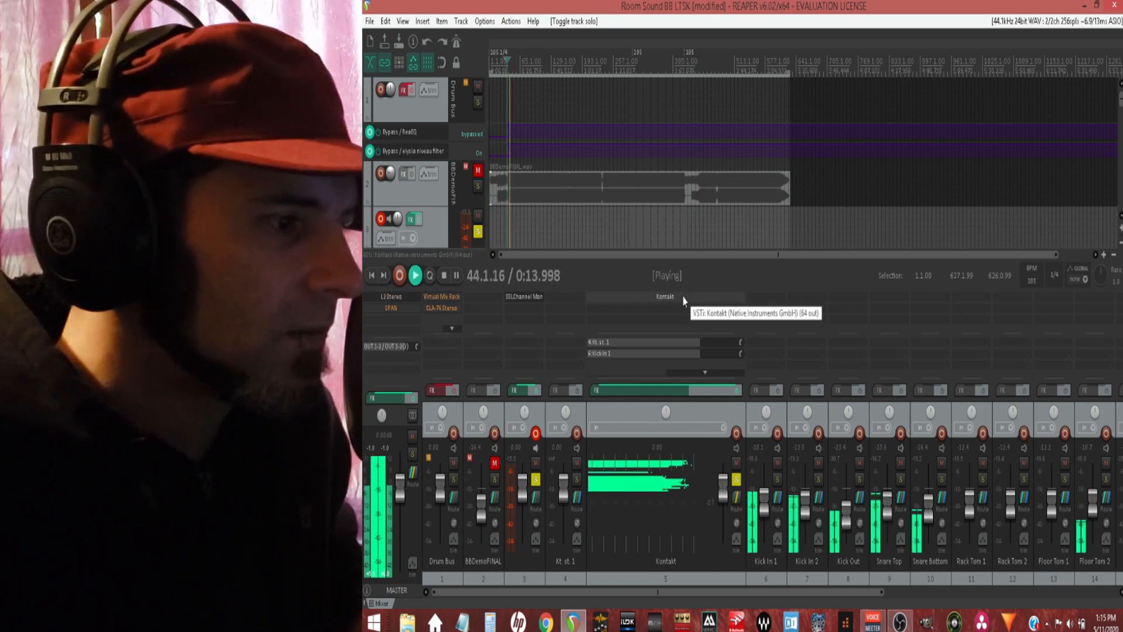
pyautogui.click(730, 315)
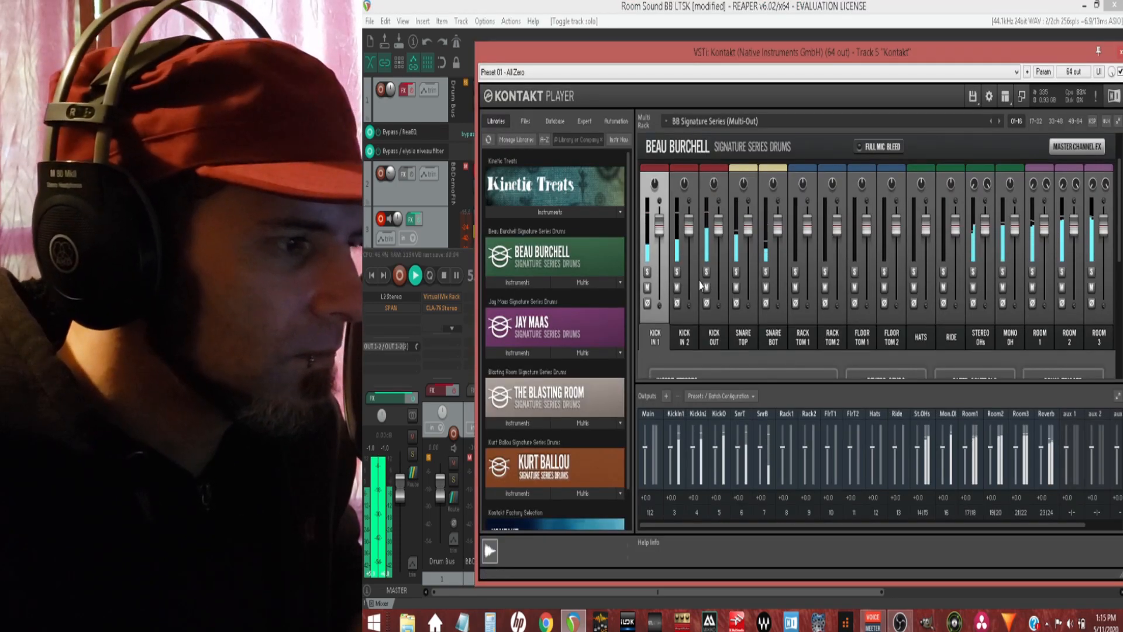
# Step: Audition the Kick In 1, Kick In 2 and Kick Out channels during playback by soloing each one in turn
pyautogui.click(647, 272)
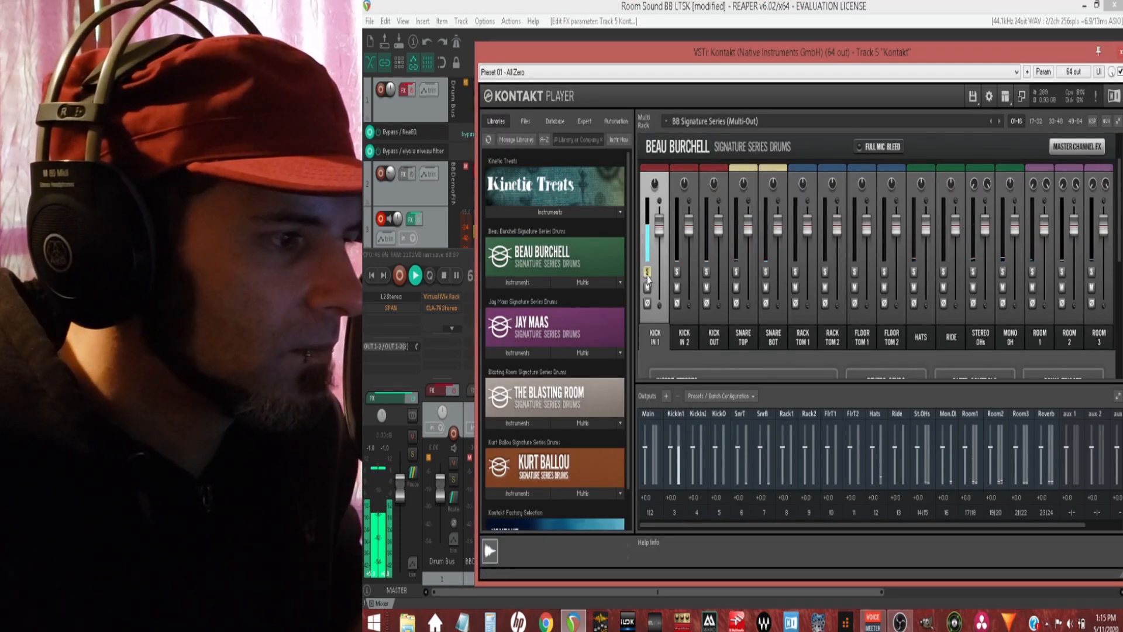
pyautogui.click(647, 273)
pyautogui.click(676, 273)
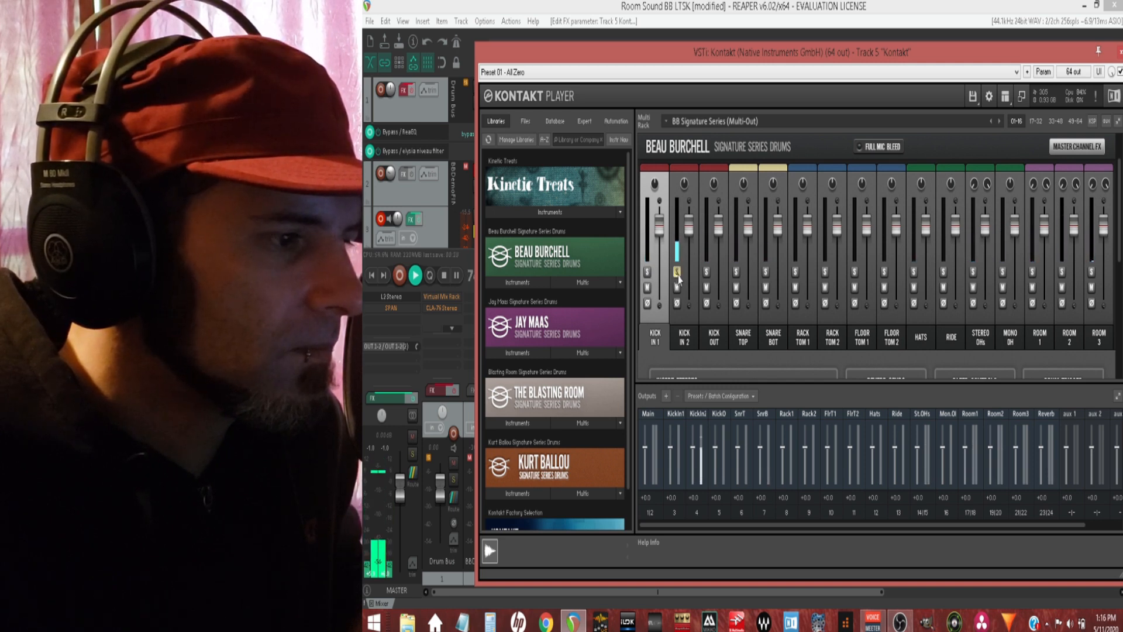
pyautogui.click(677, 272)
pyautogui.click(706, 273)
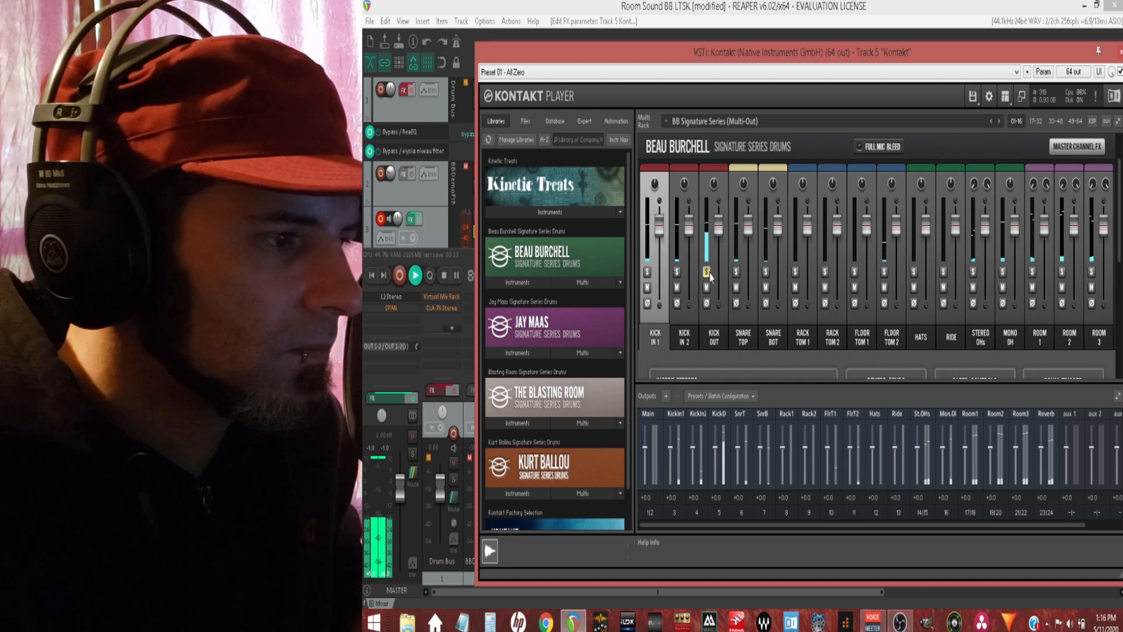
pyautogui.click(707, 272)
# Step: Solo and select the Snare Top channel and turn its Short Snare reverb send all the way down
pyautogui.click(737, 273)
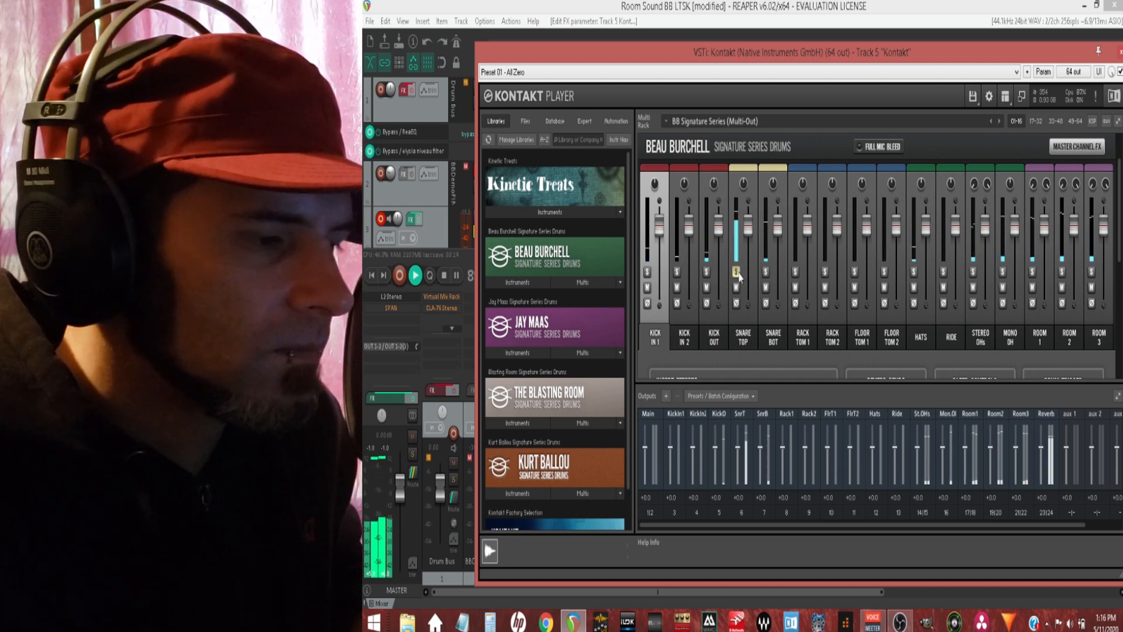
pyautogui.click(749, 283)
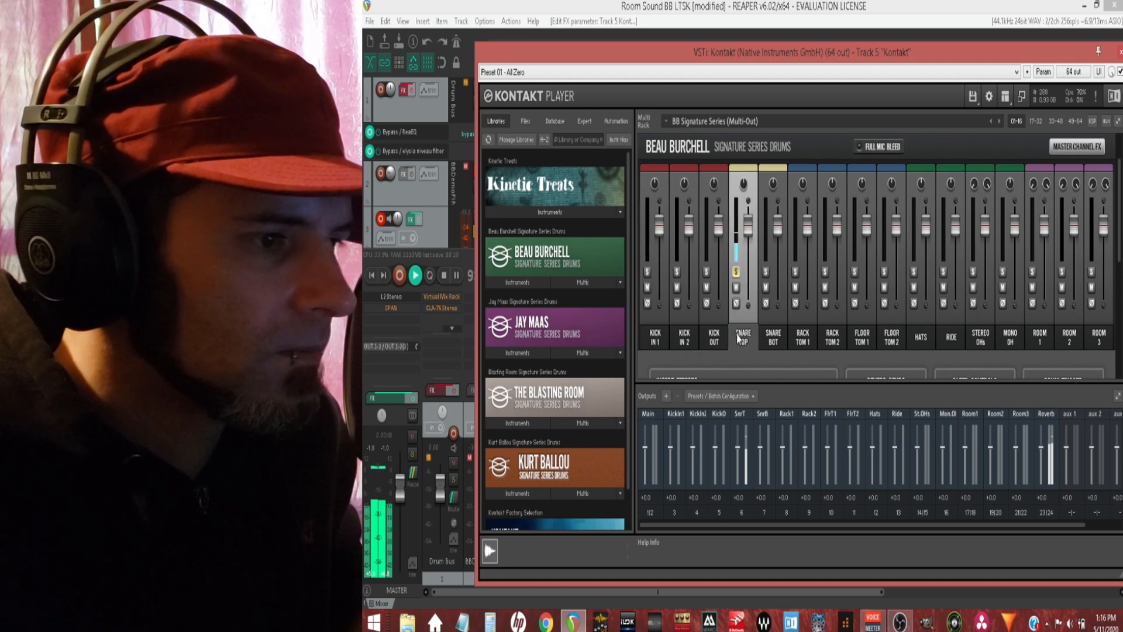
pyautogui.scroll(-3, 850, 354)
pyautogui.moveTo(902, 342); pyautogui.dragTo(885, 342)
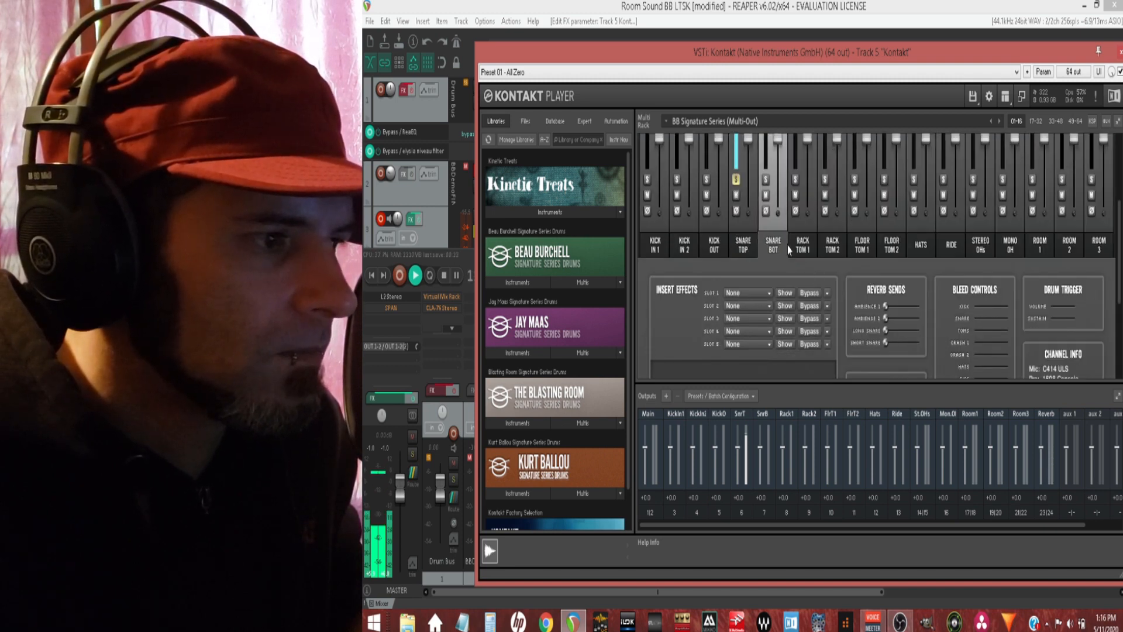
# Step: Audition Snare Bot together with Snare Top, raise the Snare Bot fader to 2.6 dB, and unsolo both channels
pyautogui.scroll(3, 739, 216)
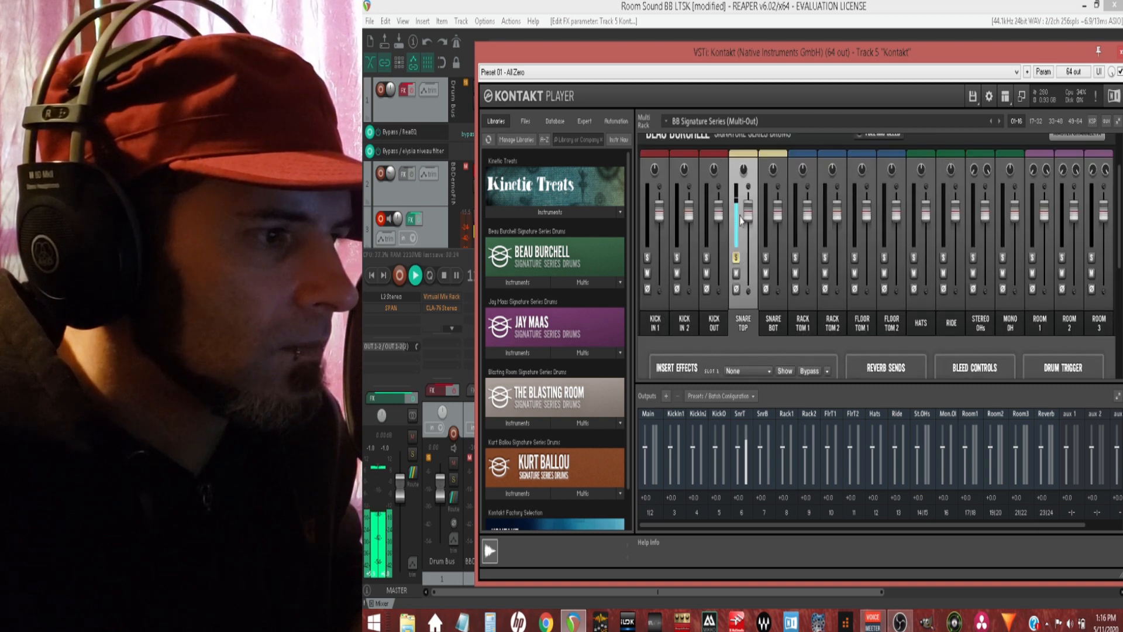
pyautogui.click(737, 264)
pyautogui.moveTo(776, 227)
pyautogui.mouseDown()
pyautogui.moveTo(777, 259)
pyautogui.moveTo(777, 203)
pyautogui.moveTo(778, 216)
pyautogui.mouseUp()
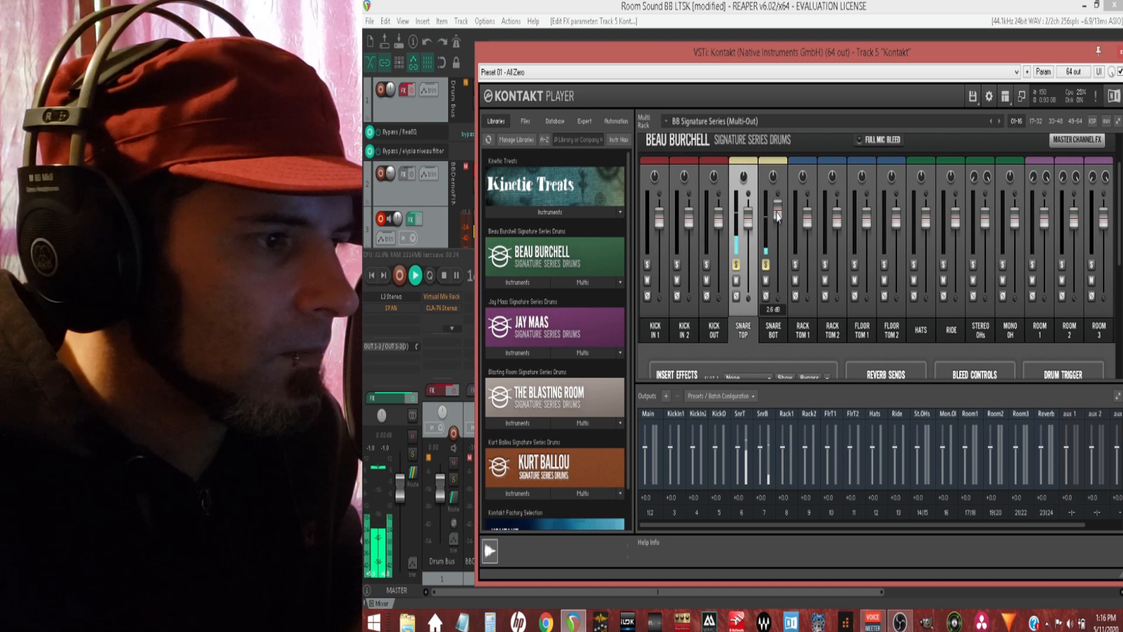
pyautogui.click(738, 267)
pyautogui.click(767, 266)
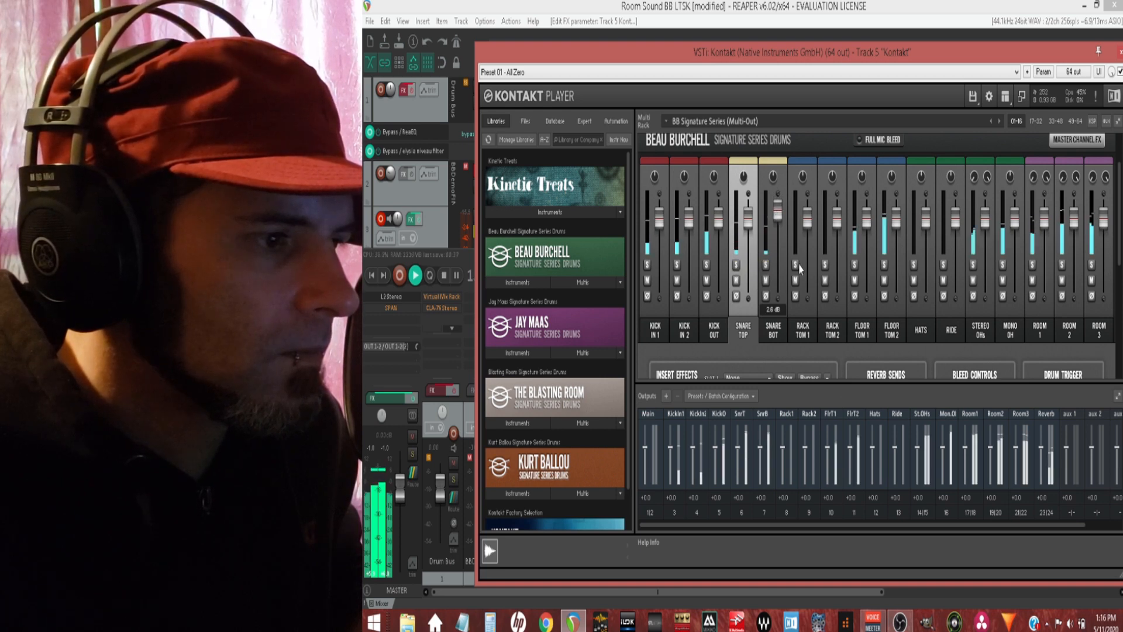
# Step: Audition the Rack Tom 1, Stereo OHs and Mono OH channels one at a time by soloing and unsoloing each
pyautogui.click(796, 266)
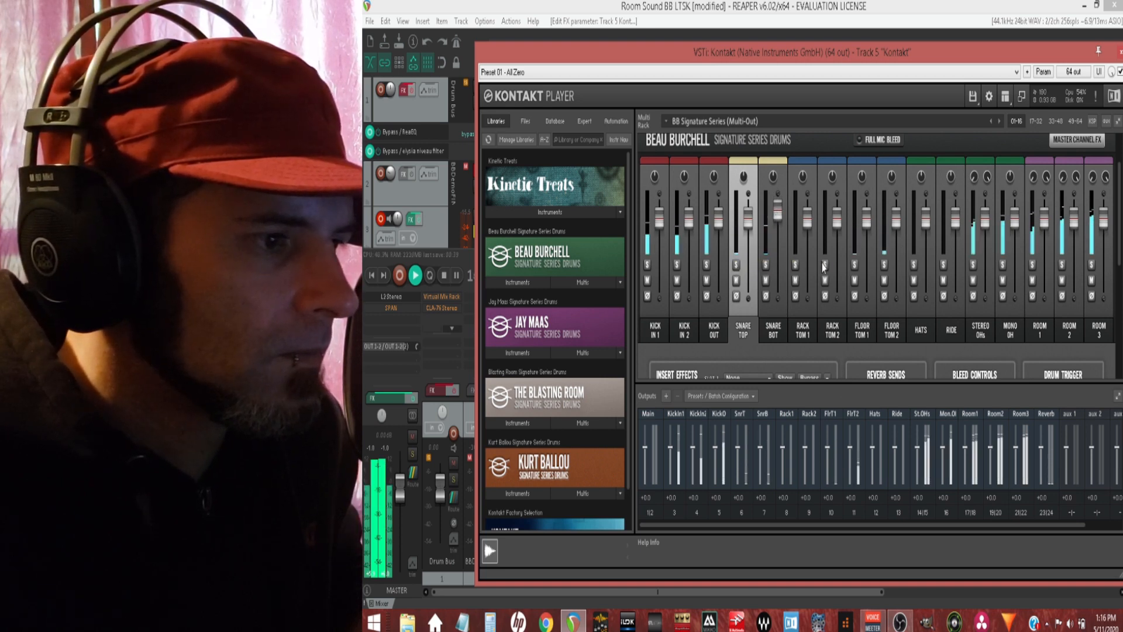
pyautogui.click(796, 266)
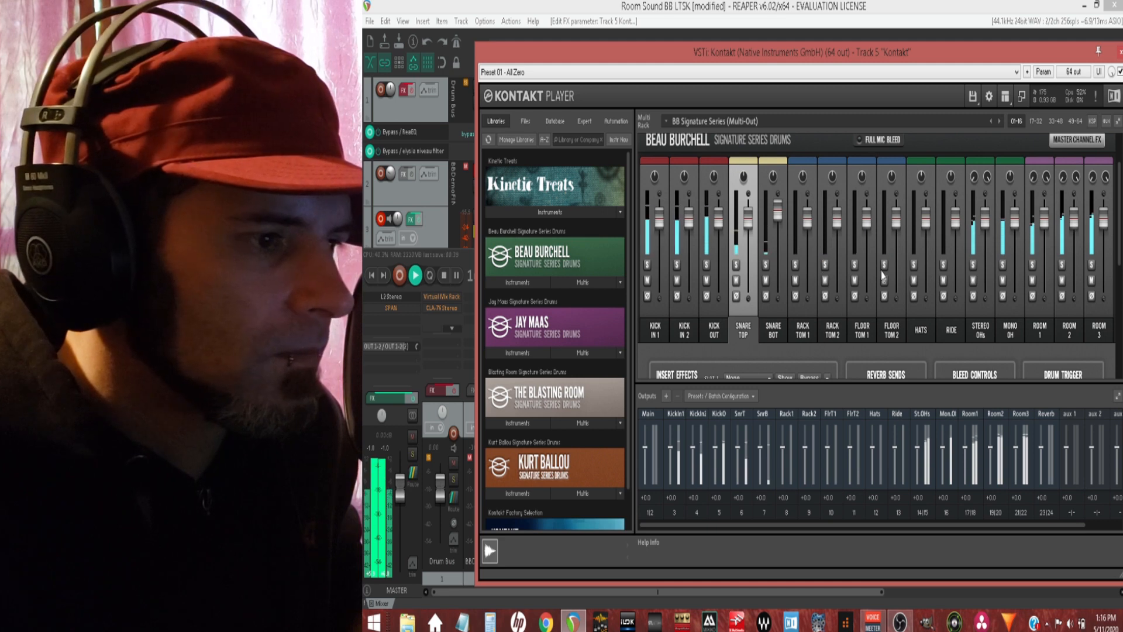
pyautogui.click(974, 269)
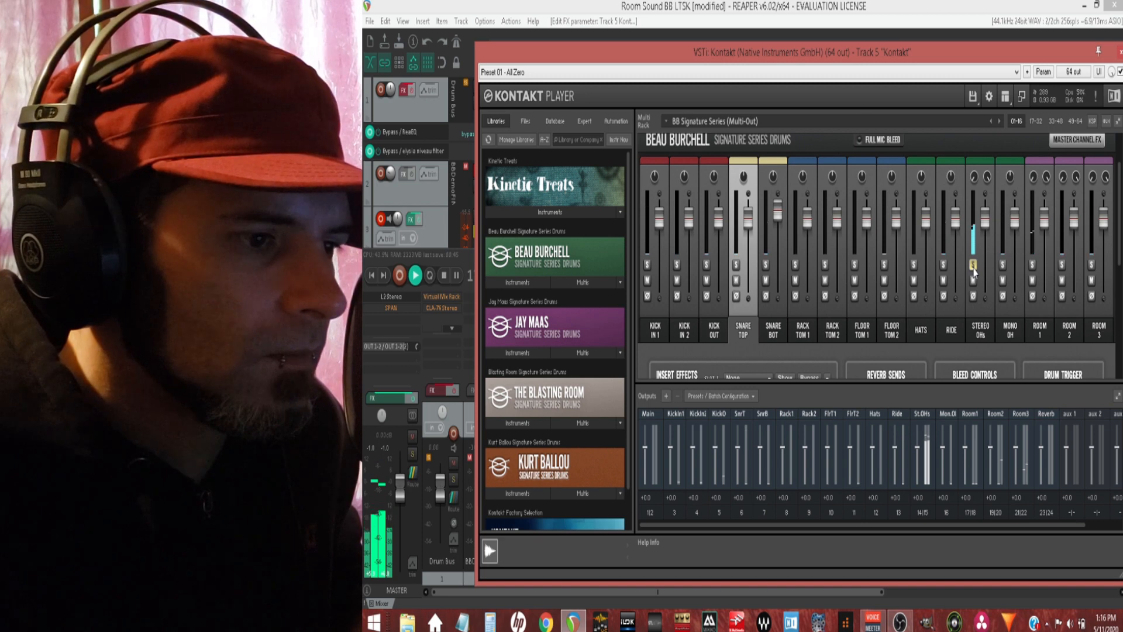
pyautogui.scroll(-3, 973, 276)
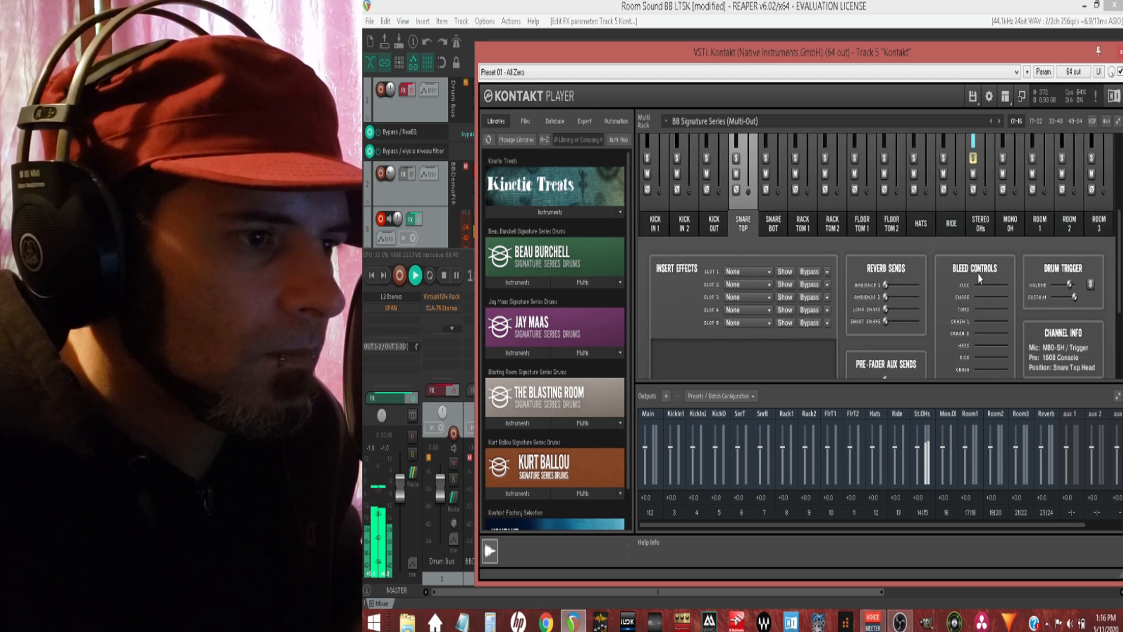
pyautogui.scroll(3, 980, 279)
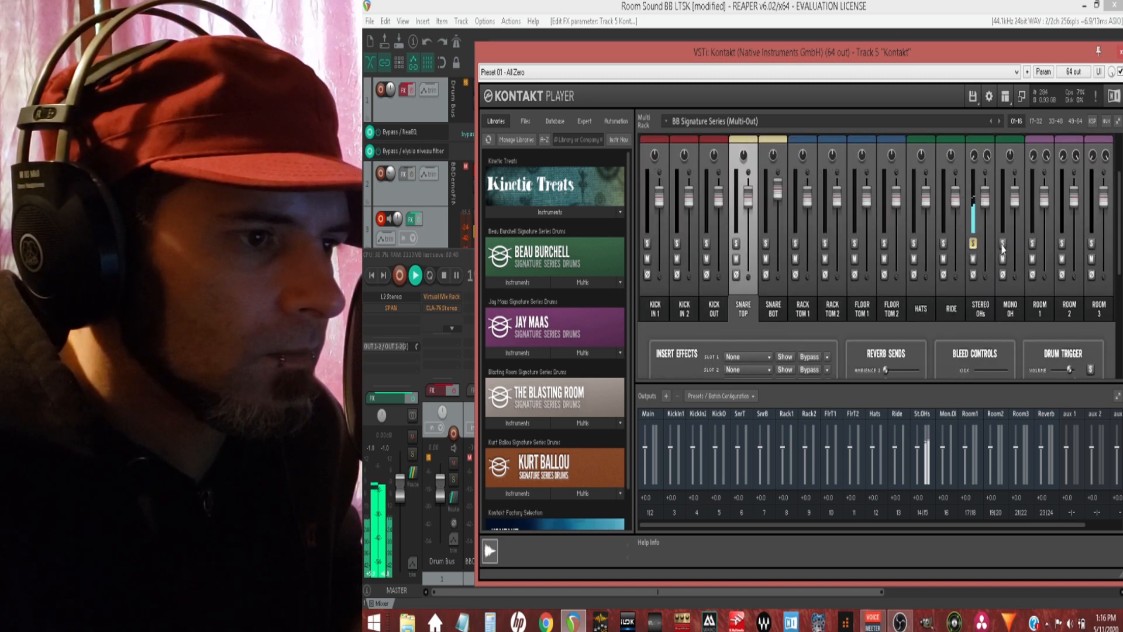
pyautogui.click(1002, 244)
pyautogui.click(974, 245)
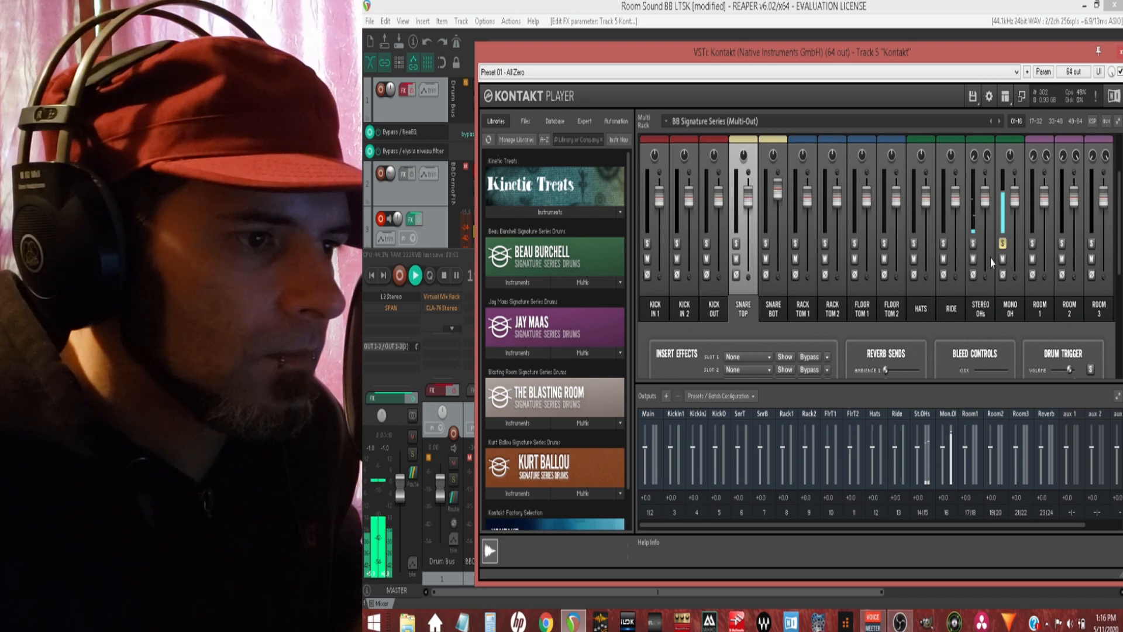
pyautogui.scroll(-3, 992, 269)
pyautogui.scroll(3, 995, 275)
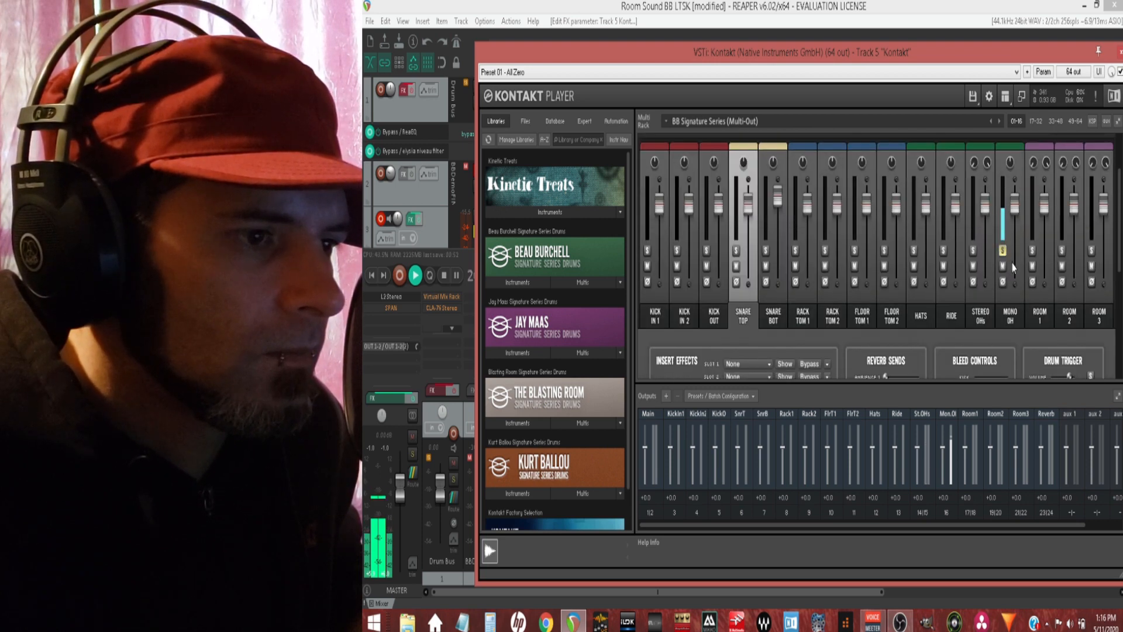
pyautogui.click(1003, 251)
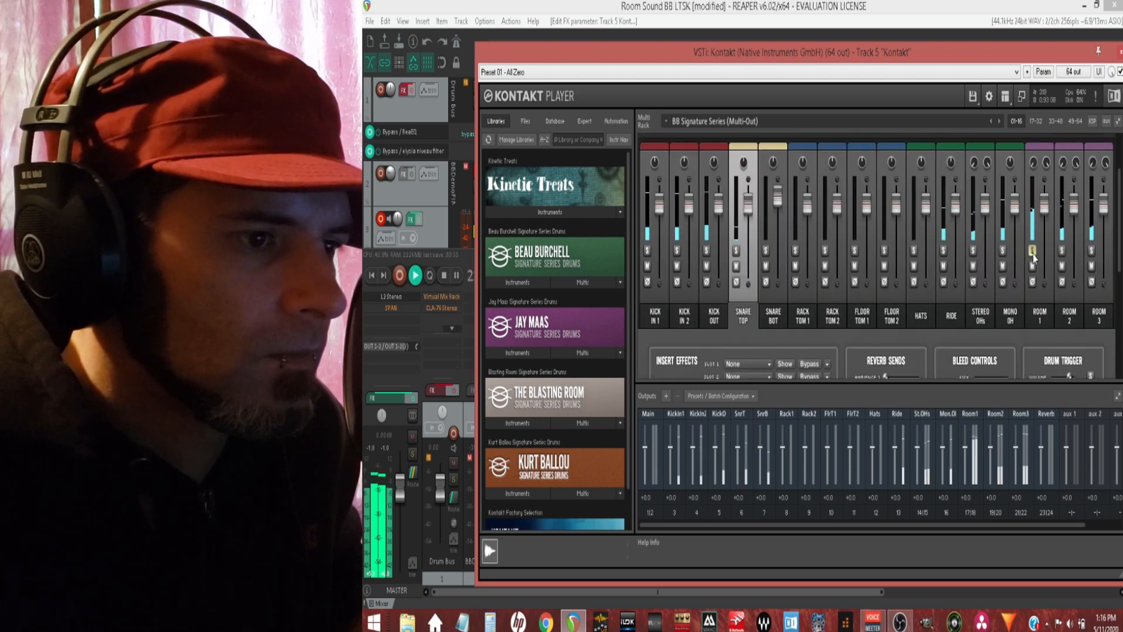
# Step: Audition the Room 1 channel soloed, turning Full Mic Bleed on to compare the sound
pyautogui.click(1032, 250)
pyautogui.scroll(-1, 1033, 264)
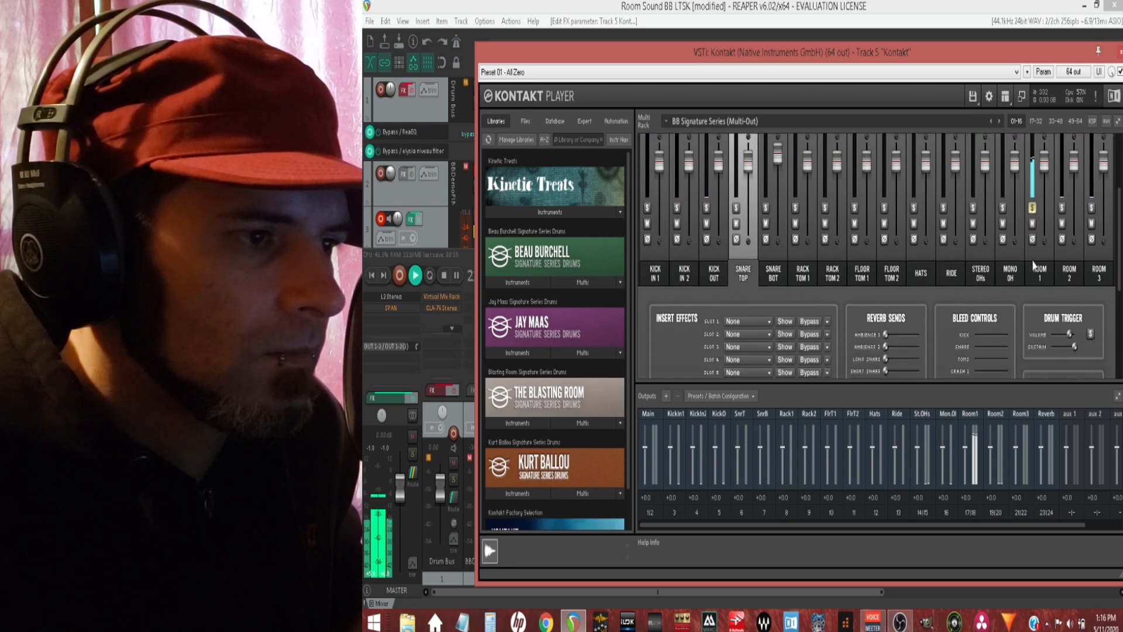
pyautogui.scroll(4, 1035, 265)
pyautogui.scroll(-5, 991, 284)
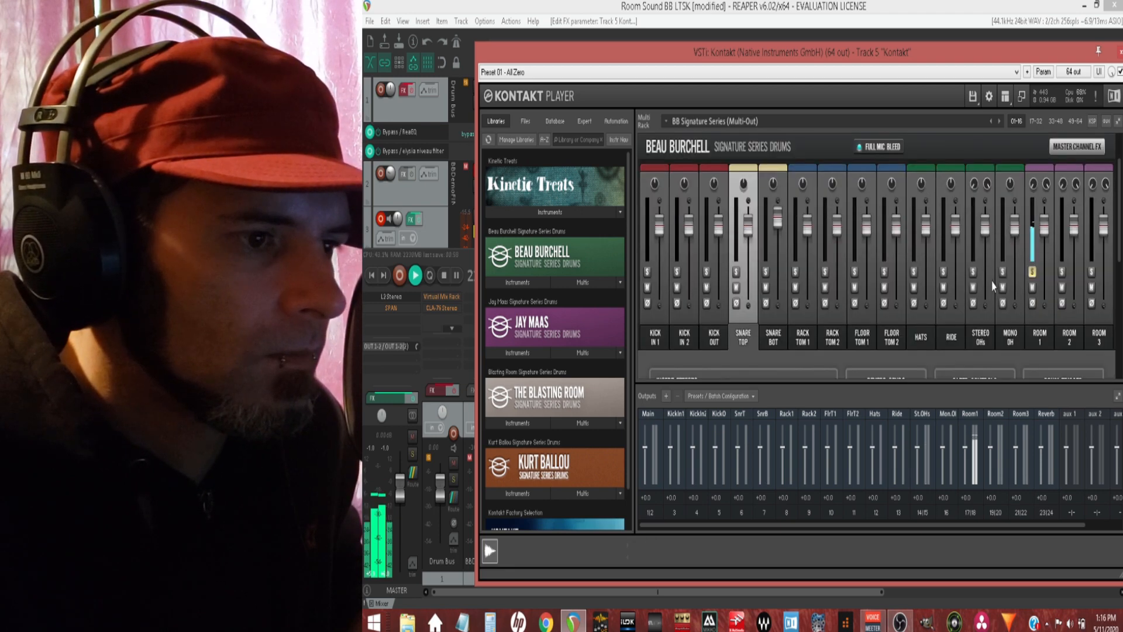
pyautogui.scroll(2, 992, 284)
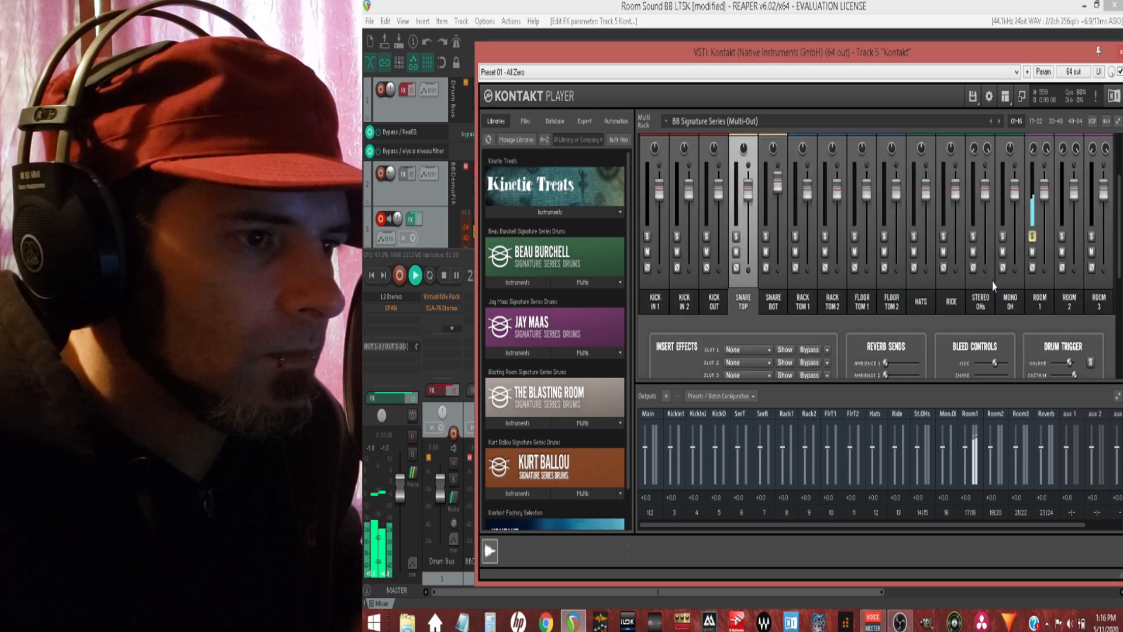
pyautogui.scroll(1, 993, 285)
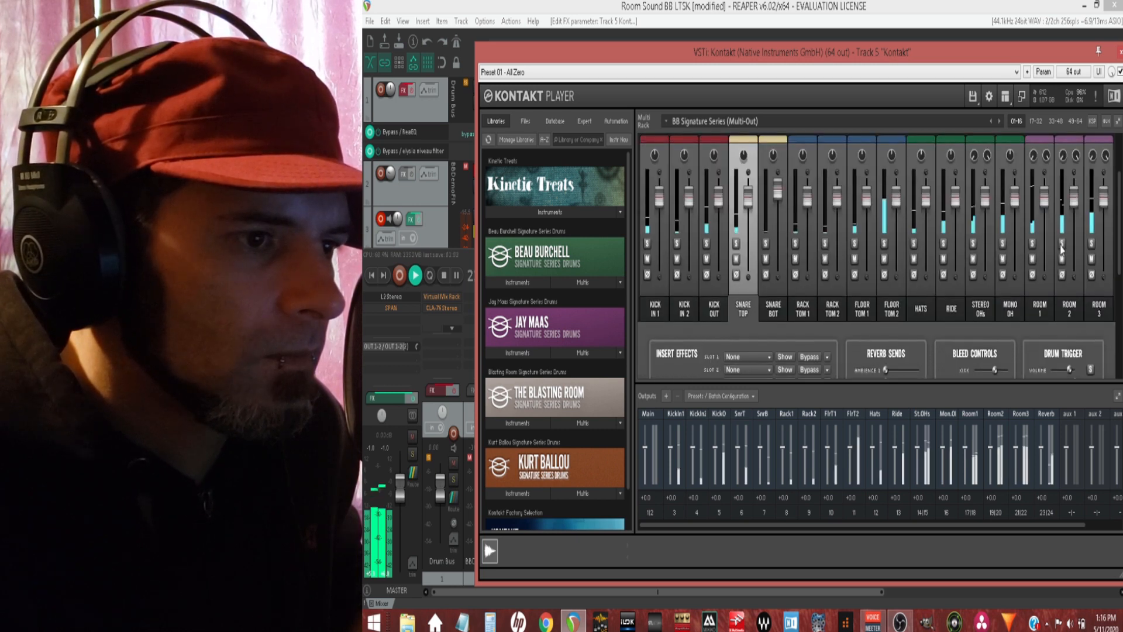
# Step: Audition the Room 2, Room 3 and Stereo OHs channels individually with Full Mic Bleed on
pyautogui.click(1061, 245)
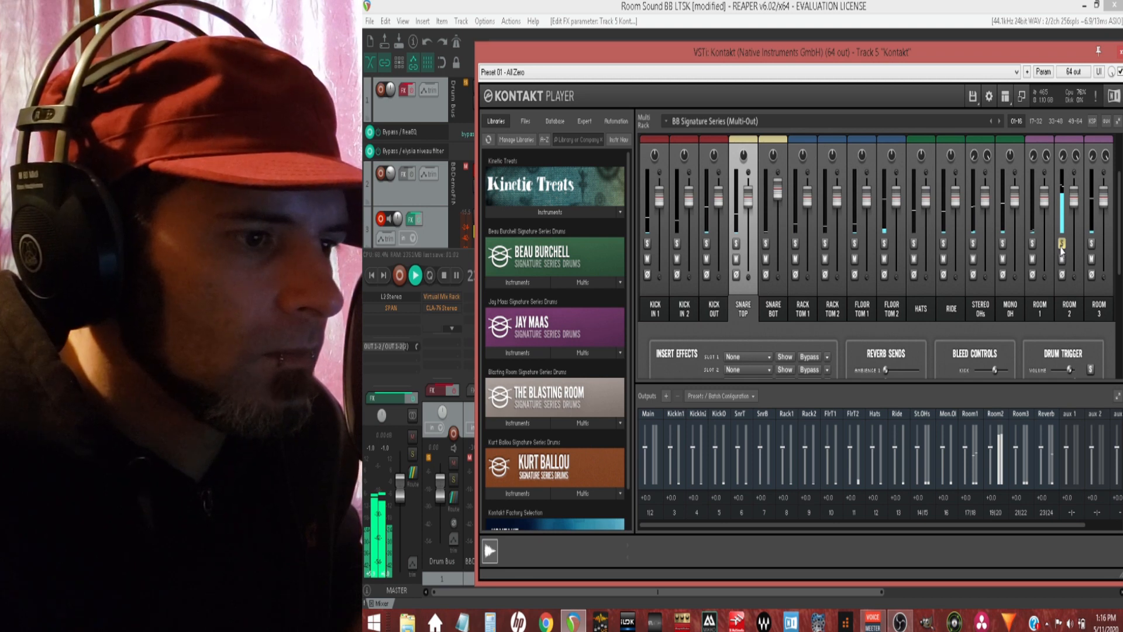
pyautogui.click(1062, 245)
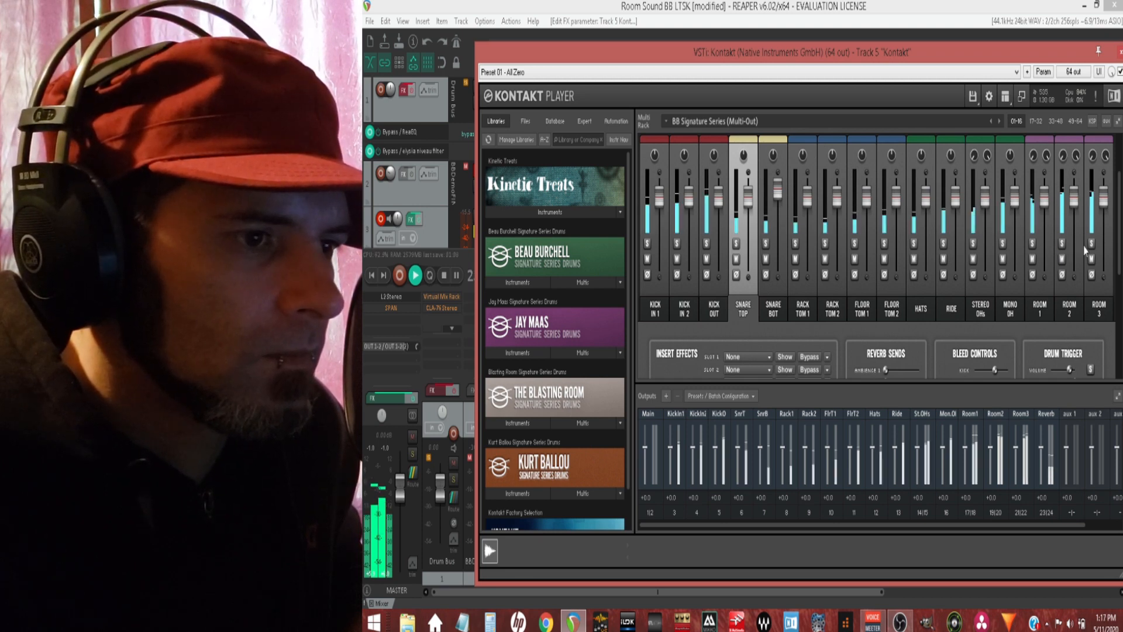
pyautogui.click(1091, 243)
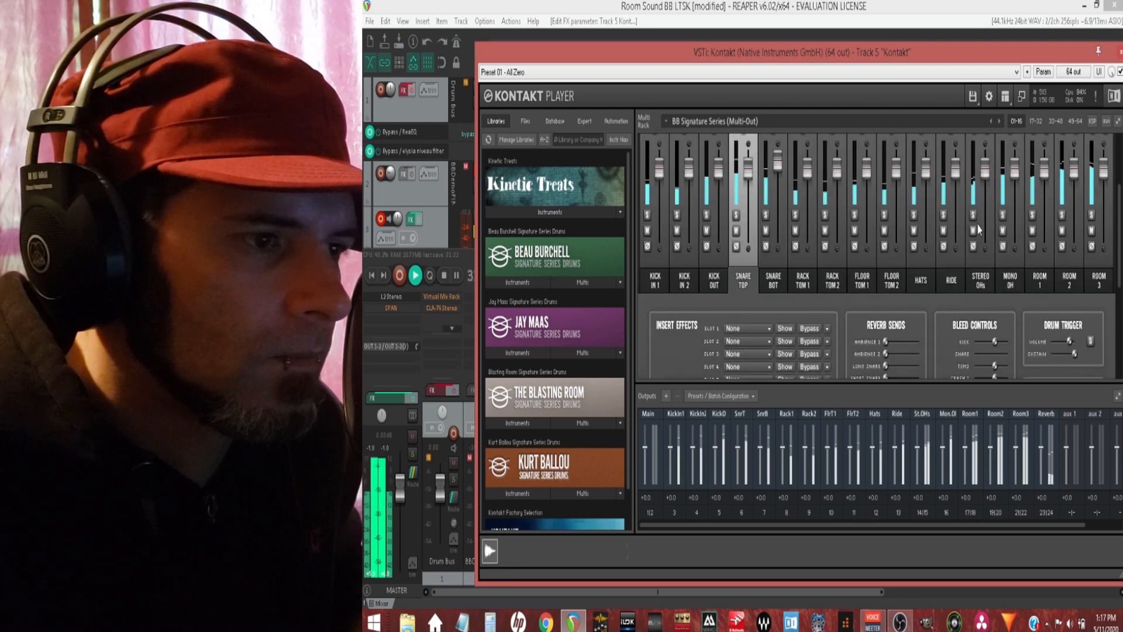
pyautogui.click(973, 215)
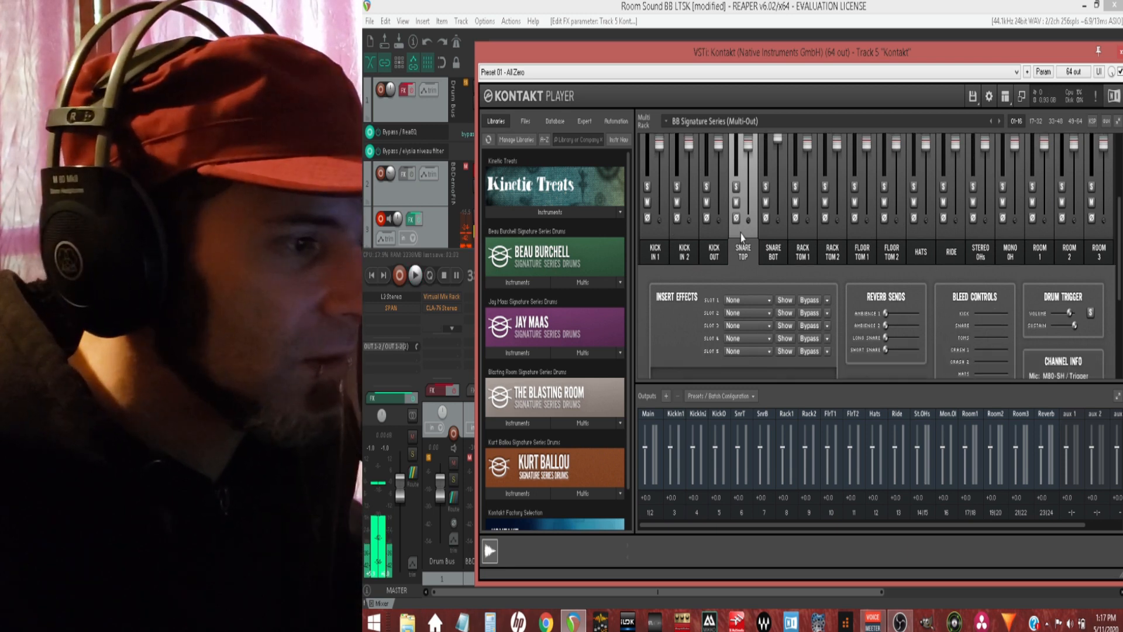
# Step: Solo the drum trigger of the Snare Top channel, start playback and solo the channel itself
pyautogui.click(773, 258)
pyautogui.click(746, 258)
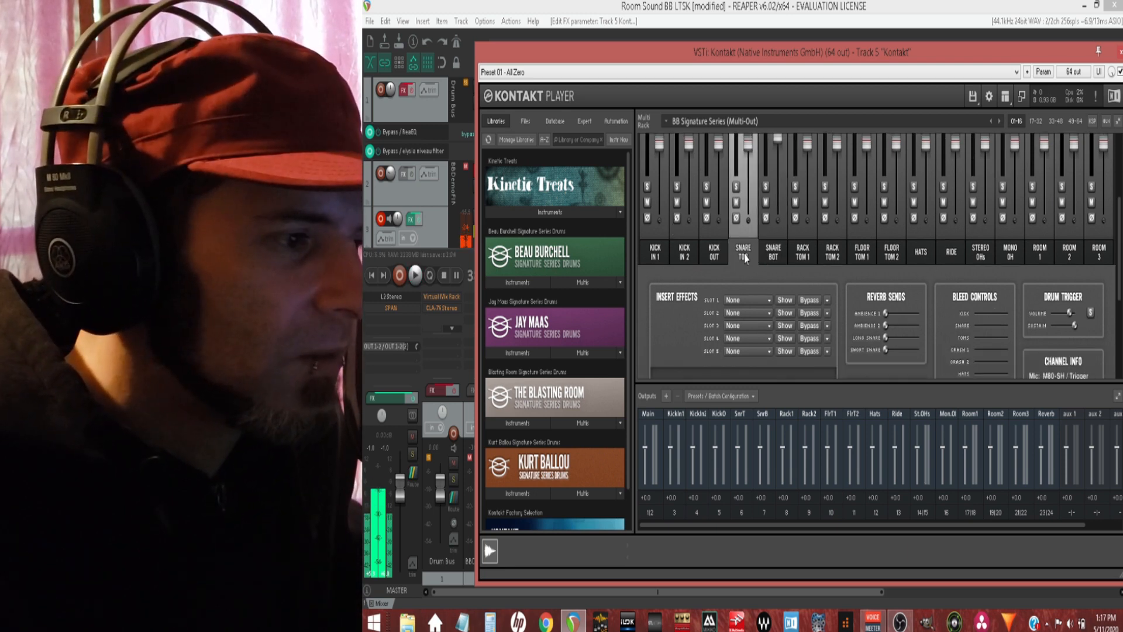
pyautogui.click(1091, 312)
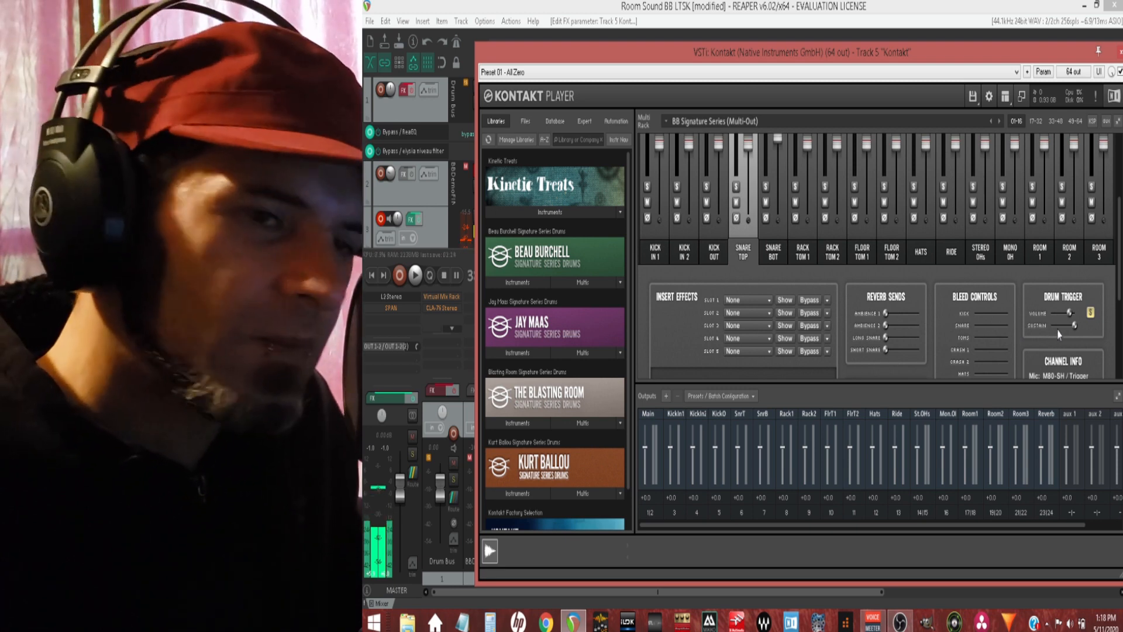
pyautogui.click(420, 277)
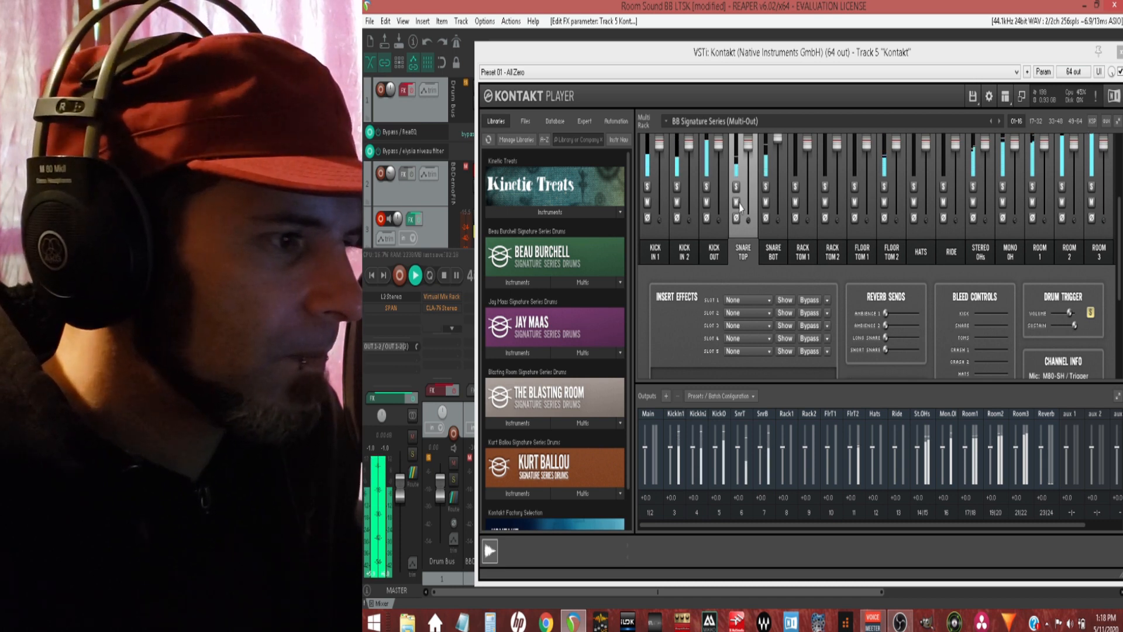
pyautogui.click(736, 186)
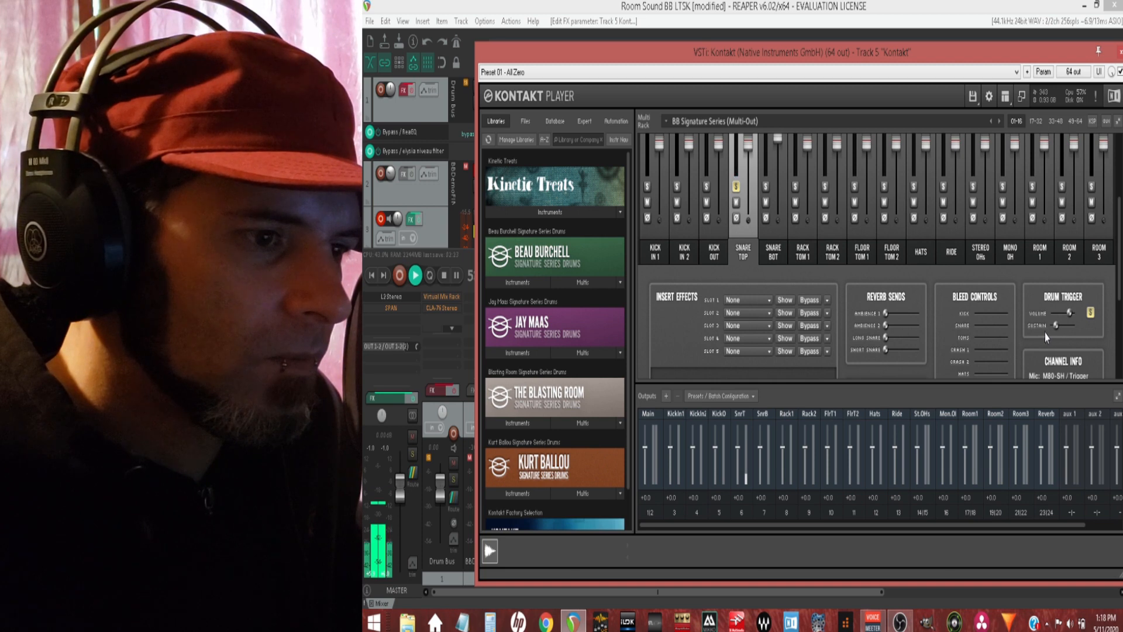
# Step: Try different Snare Top drum trigger volume and sustain levels, leave the volume at about -3 dB, and stop playback
pyautogui.moveTo(1069, 314)
pyautogui.mouseDown()
pyautogui.moveTo(1089, 316)
pyautogui.moveTo(1065, 329)
pyautogui.moveTo(1078, 329)
pyautogui.mouseUp()
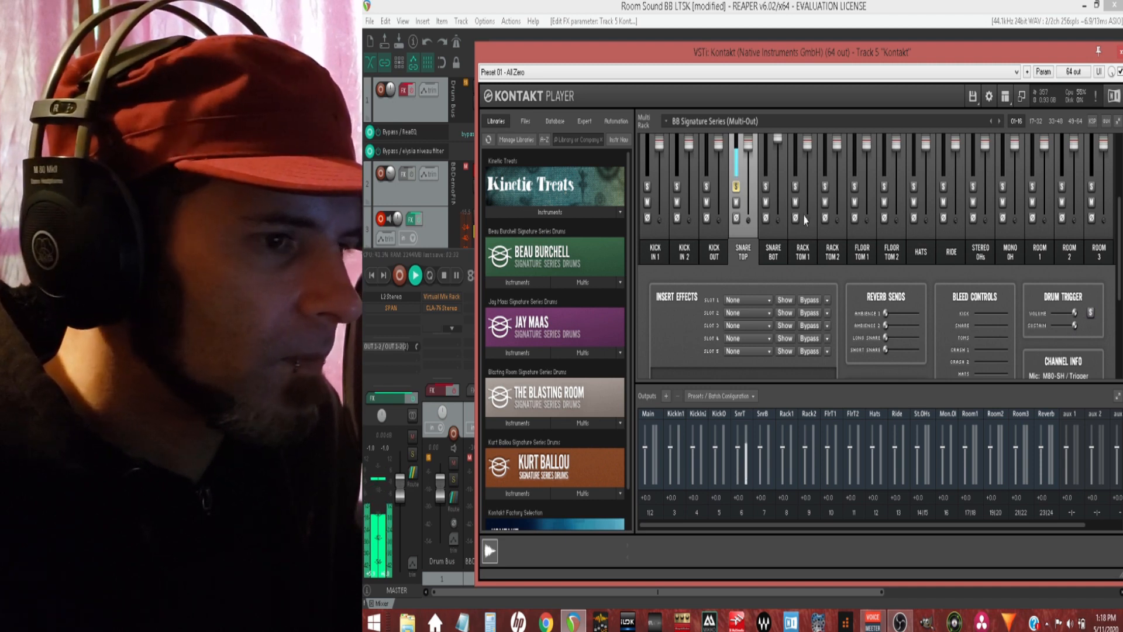
pyautogui.moveTo(1074, 313); pyautogui.dragTo(1017, 322)
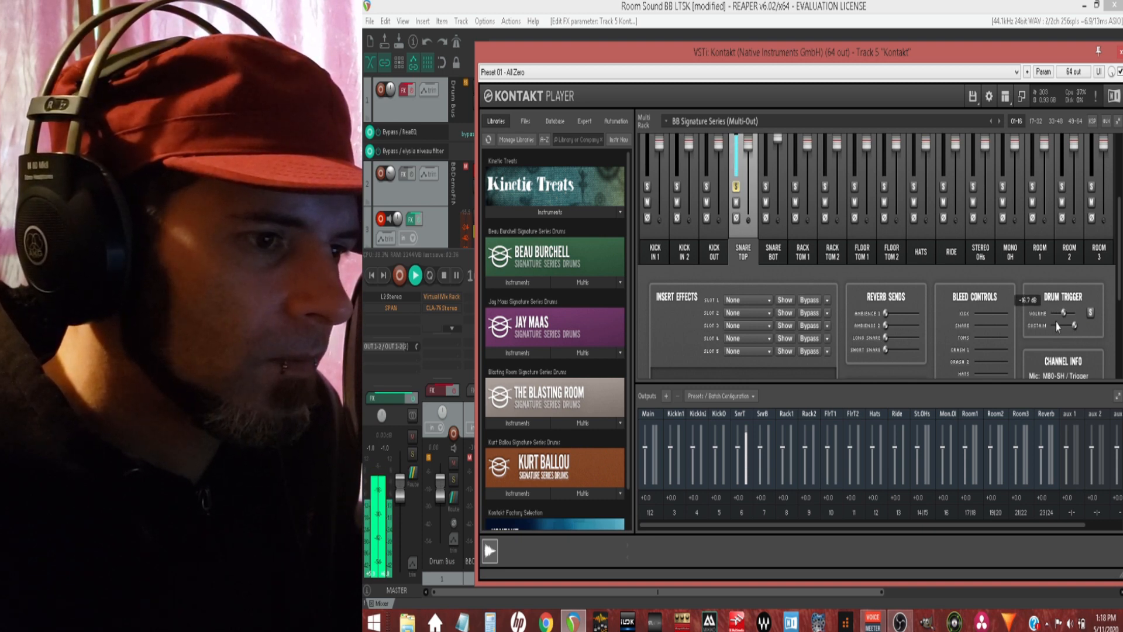
pyautogui.moveTo(1059, 326); pyautogui.dragTo(1061, 326)
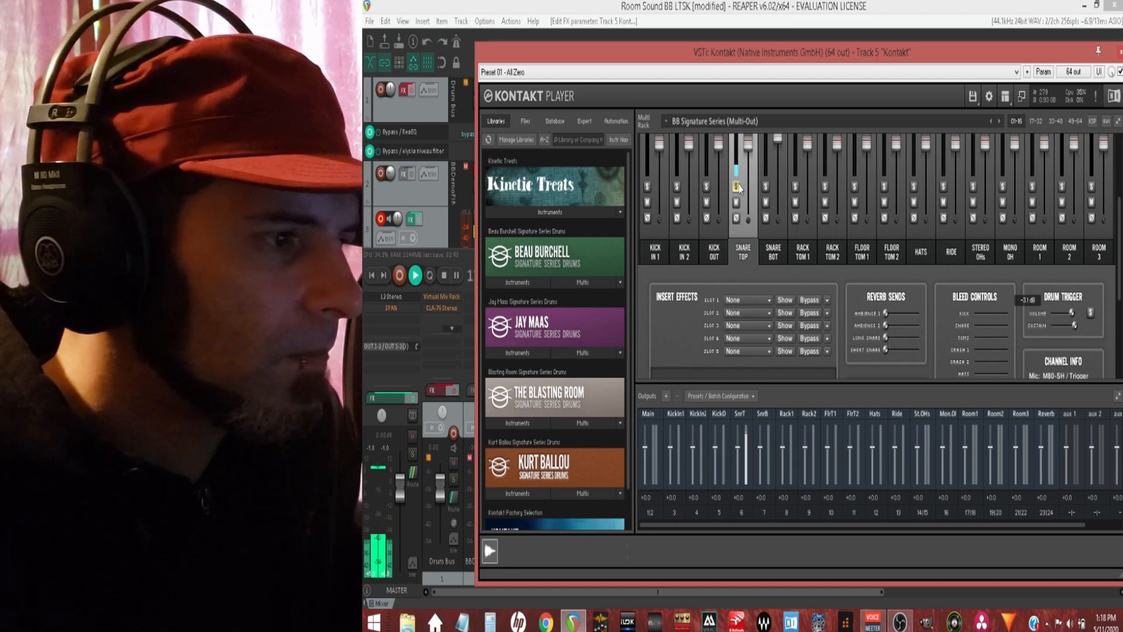
pyautogui.click(454, 274)
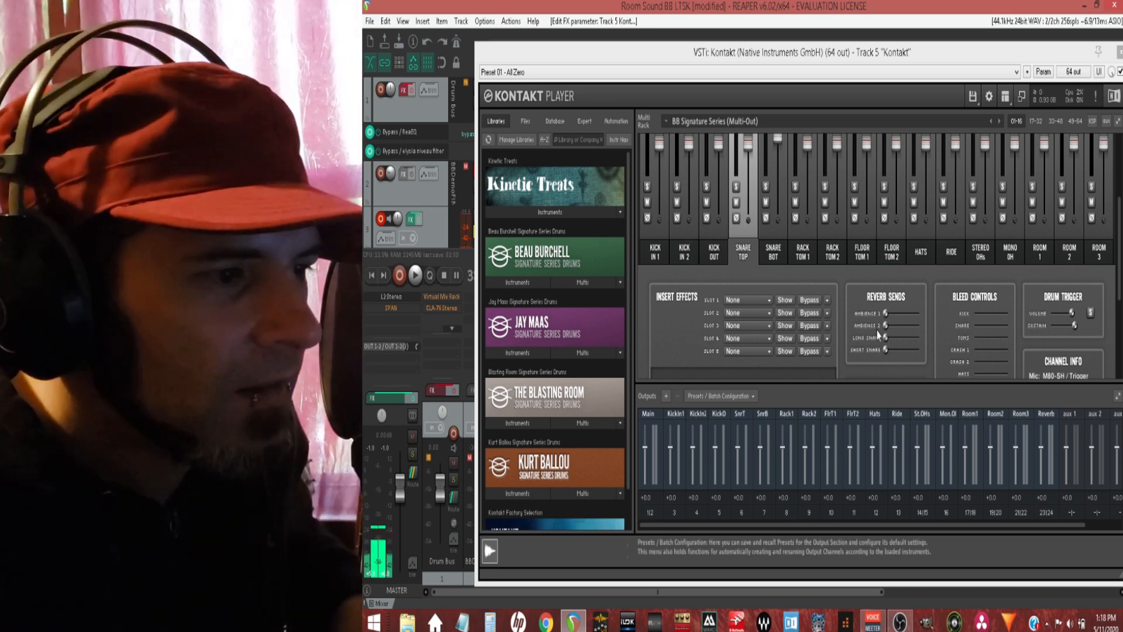
# Step: Solo Snare Top and Snare Bot, try the Snare Top reverb sends during playback, return them to -inf dB and stop playback
pyautogui.click(736, 187)
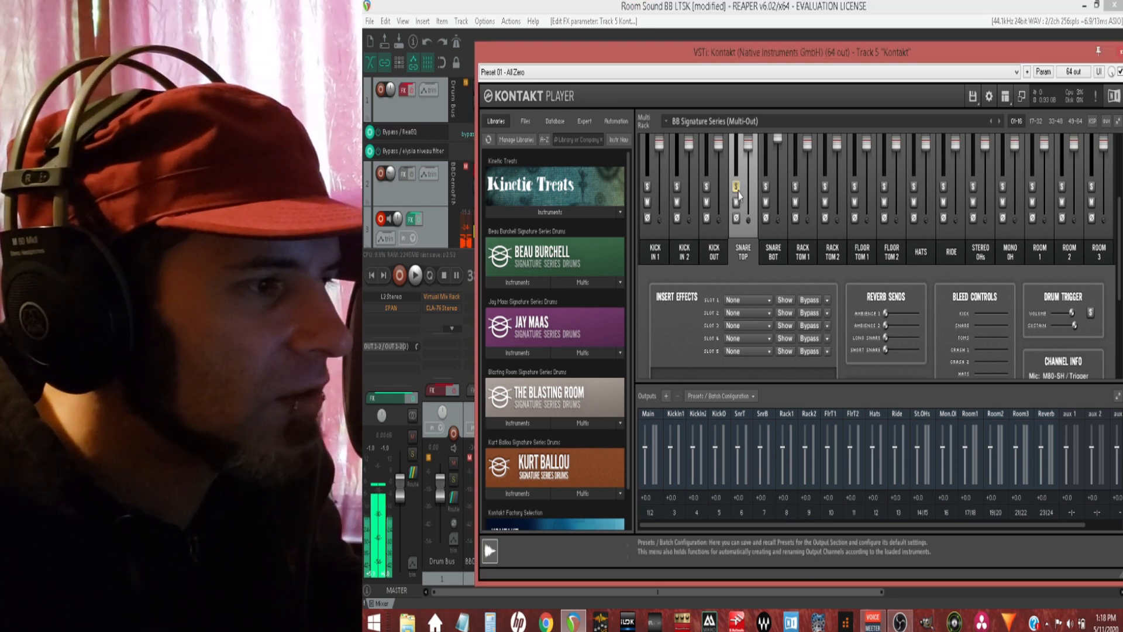
pyautogui.click(766, 188)
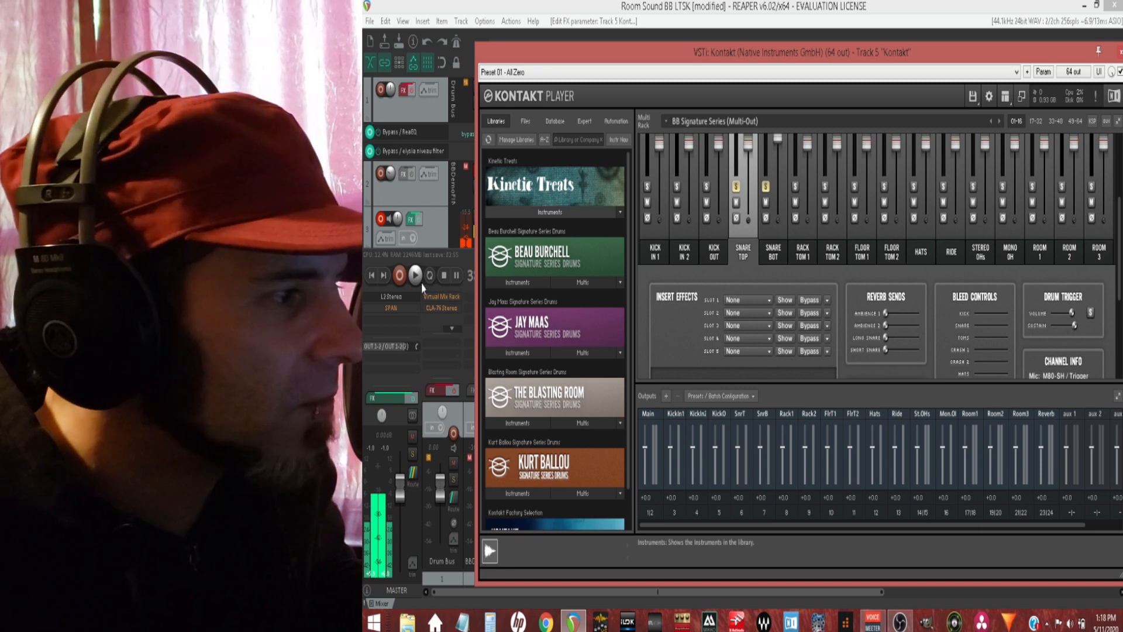
pyautogui.moveTo(885, 313); pyautogui.dragTo(919, 343)
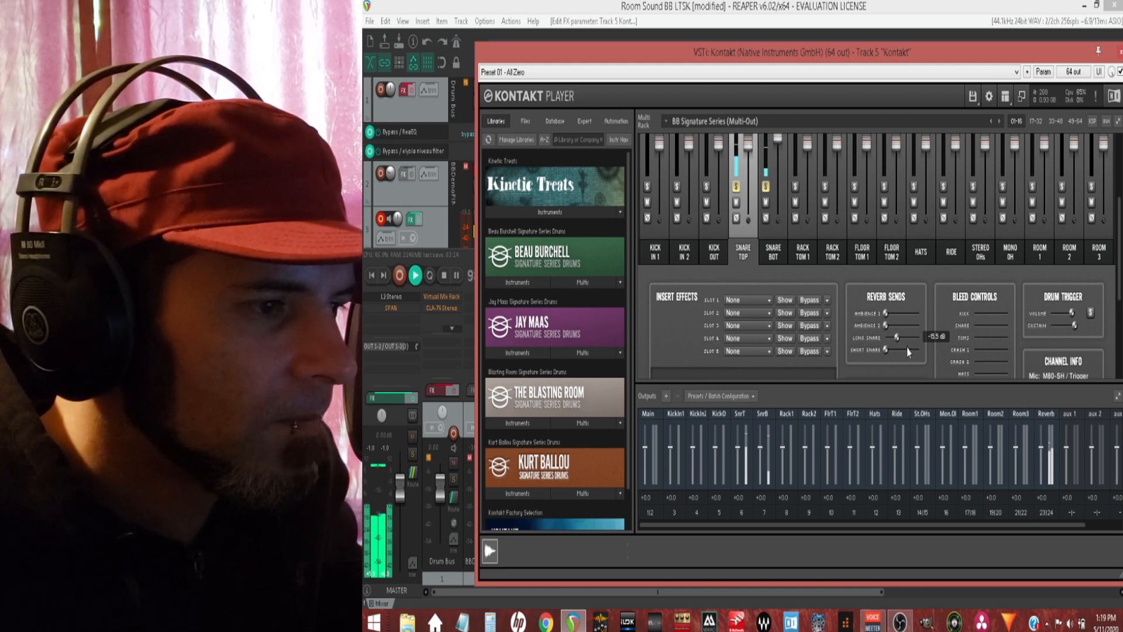
pyautogui.moveTo(904, 349); pyautogui.dragTo(882, 363)
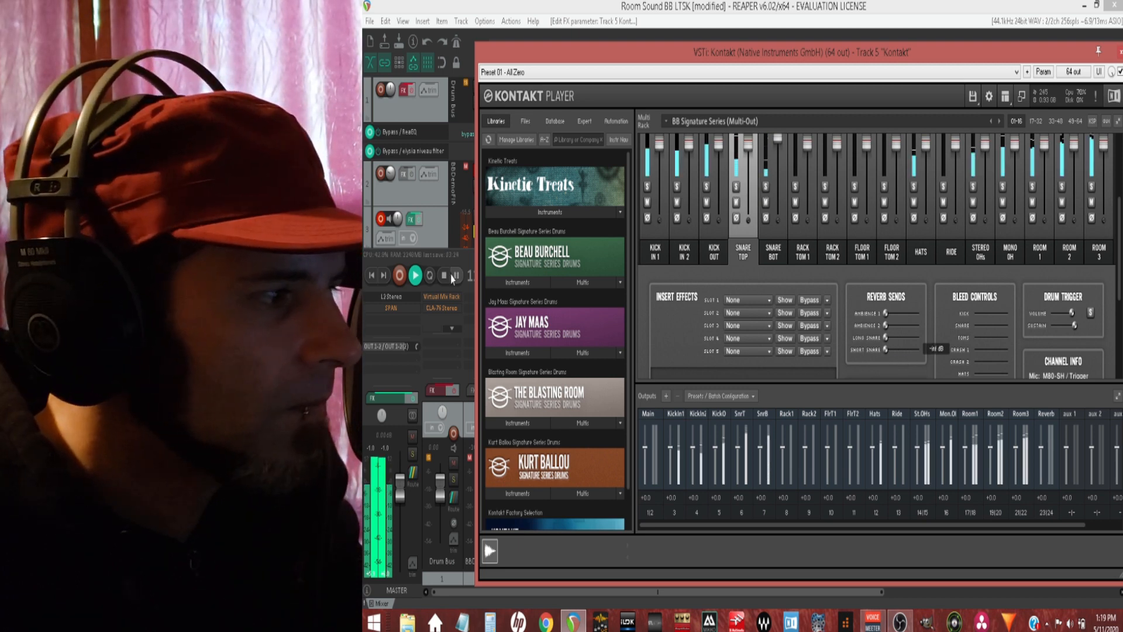
pyautogui.press('space')
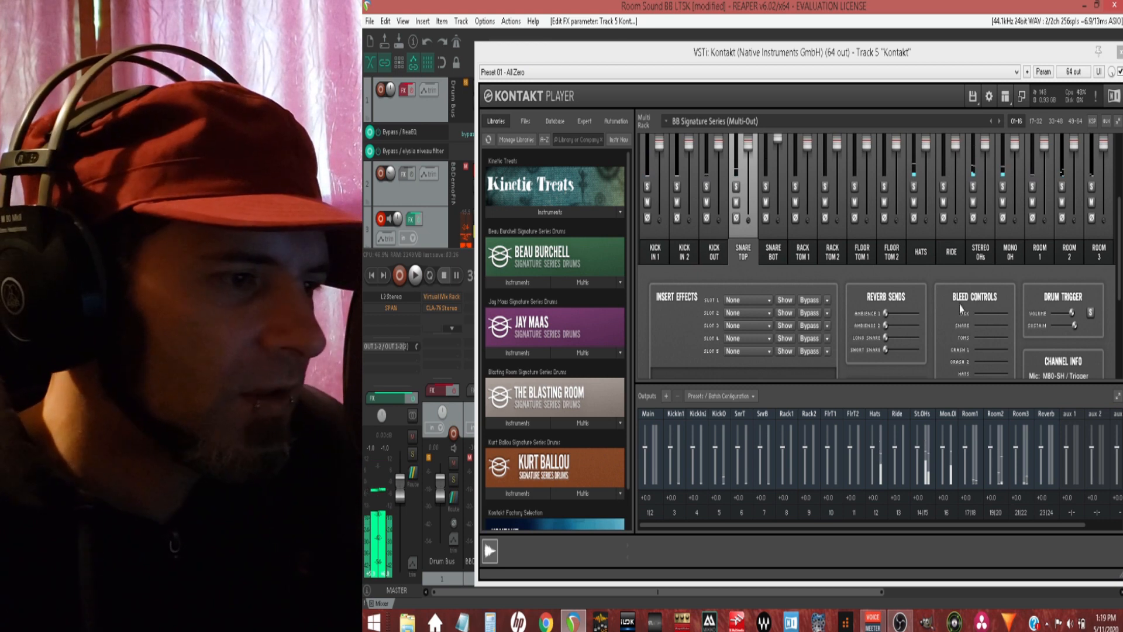
# Step: Select the Rack Tom 1, Rack Tom 2, Floor Tom 1 and Floor Tom 2 channels in turn to view their settings
pyautogui.click(808, 266)
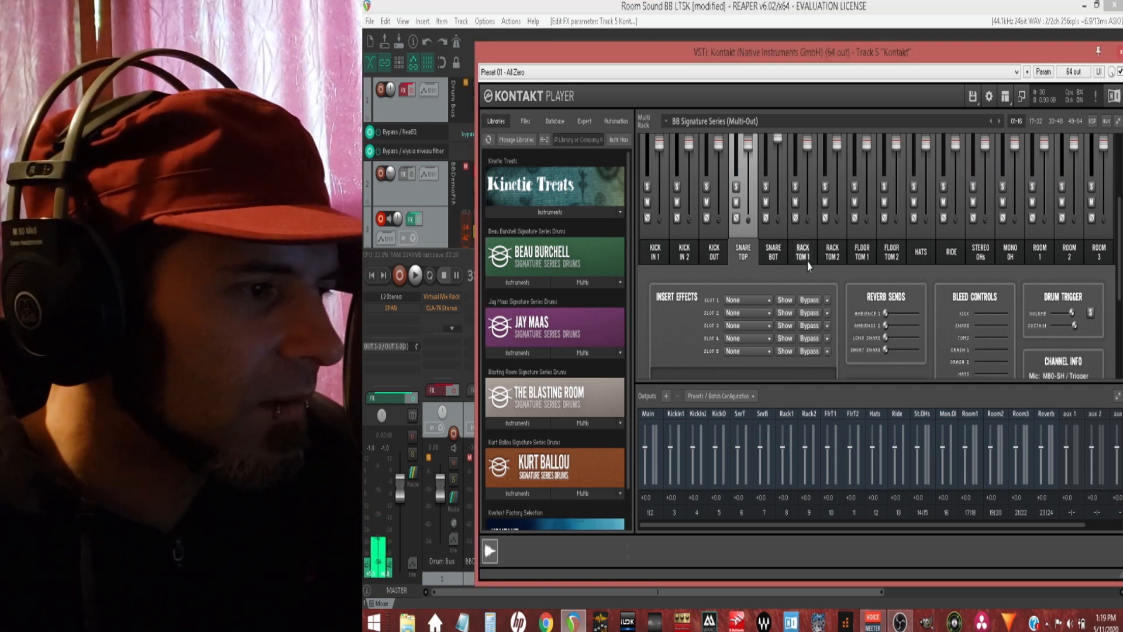
pyautogui.click(841, 262)
pyautogui.click(862, 257)
pyautogui.click(892, 262)
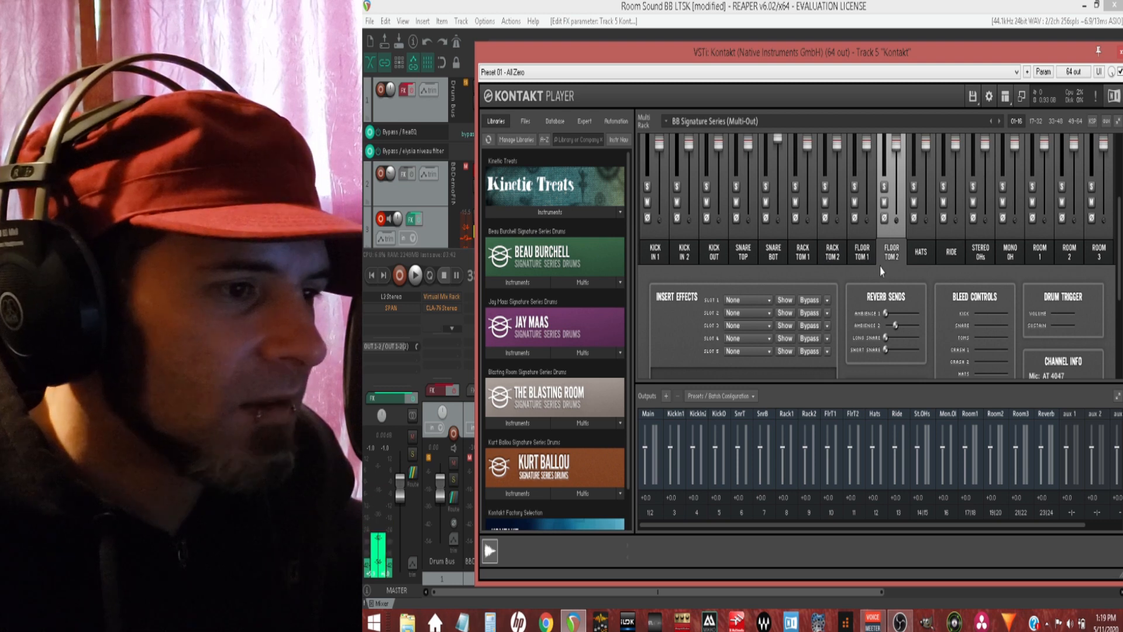
# Step: Examine the Floor Tom 2 channel output options, mixer faders, reverb sends and bleed controls
pyautogui.scroll(-3, 880, 267)
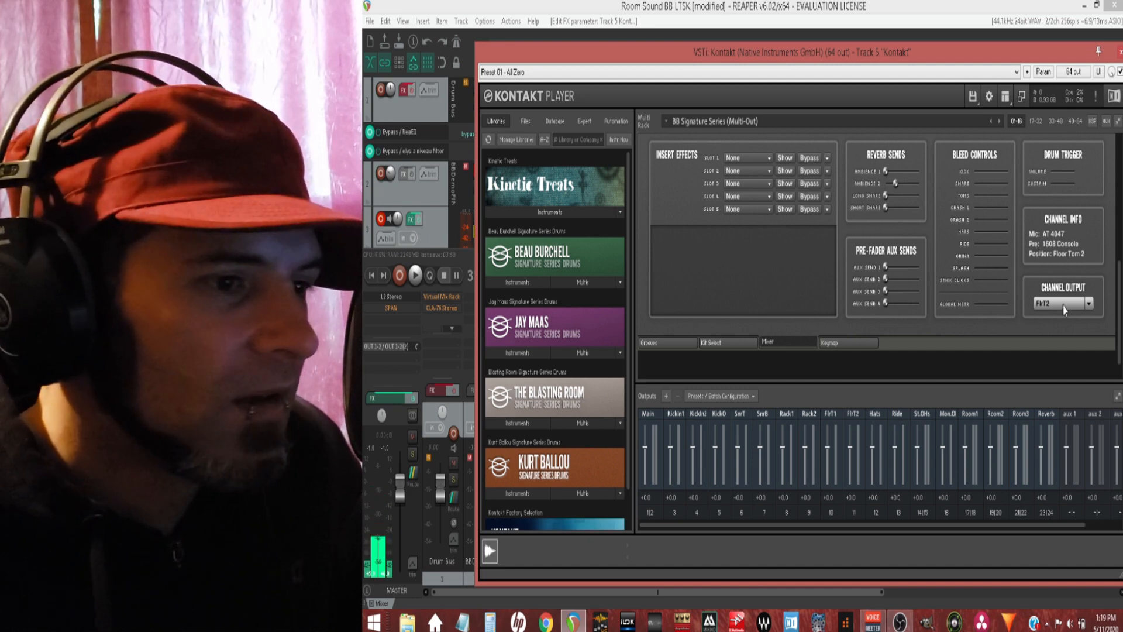
pyautogui.click(1090, 304)
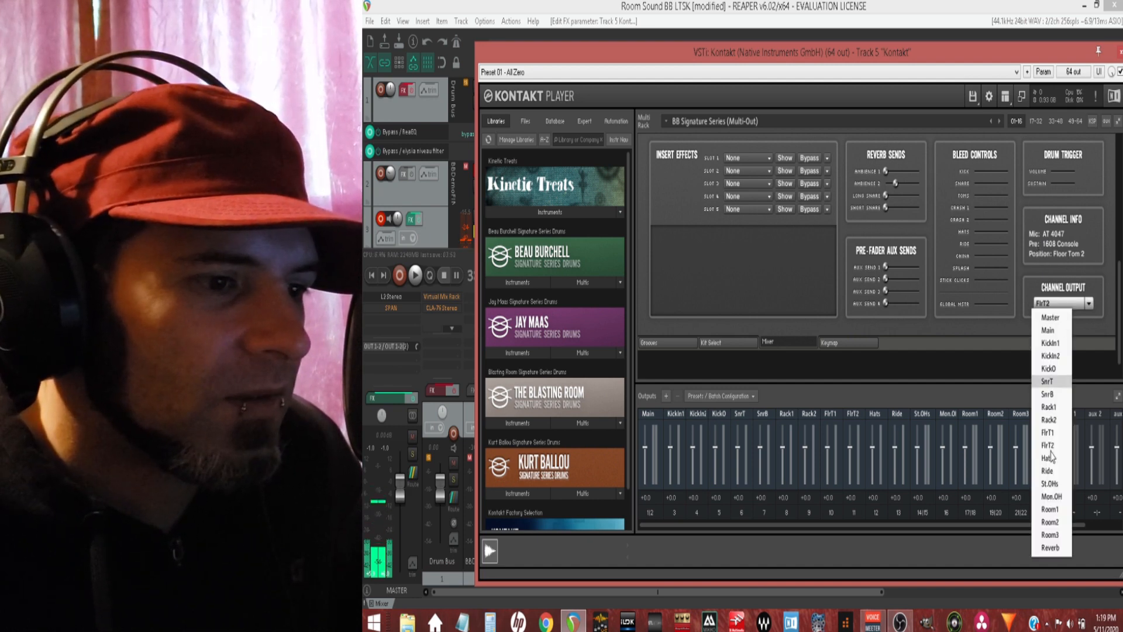
pyautogui.click(1100, 296)
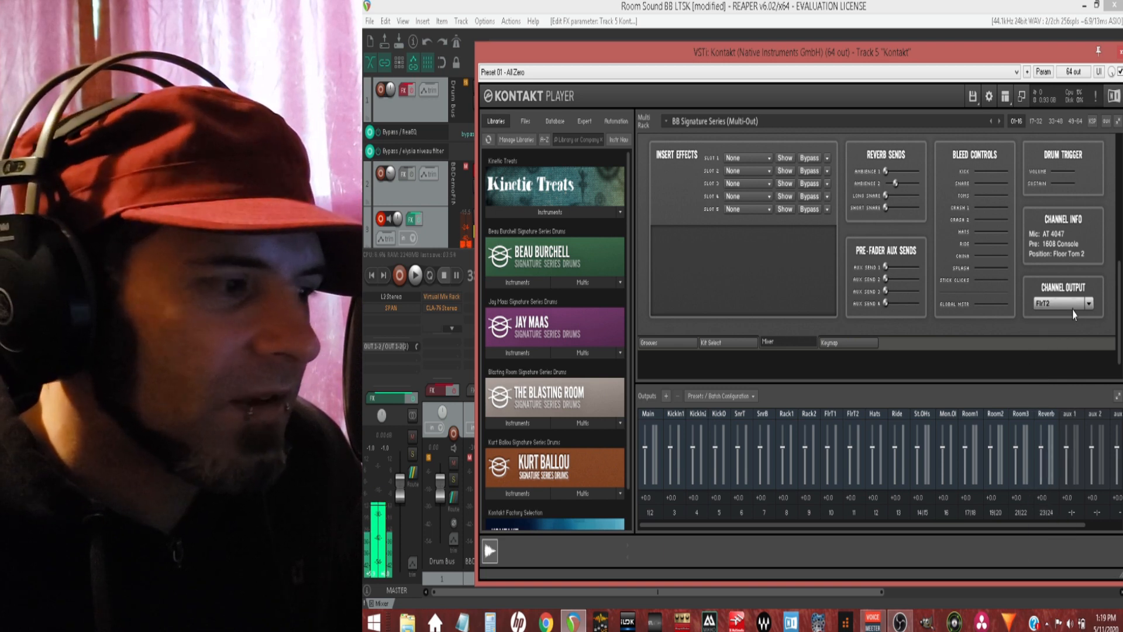
pyautogui.scroll(-1, 817, 337)
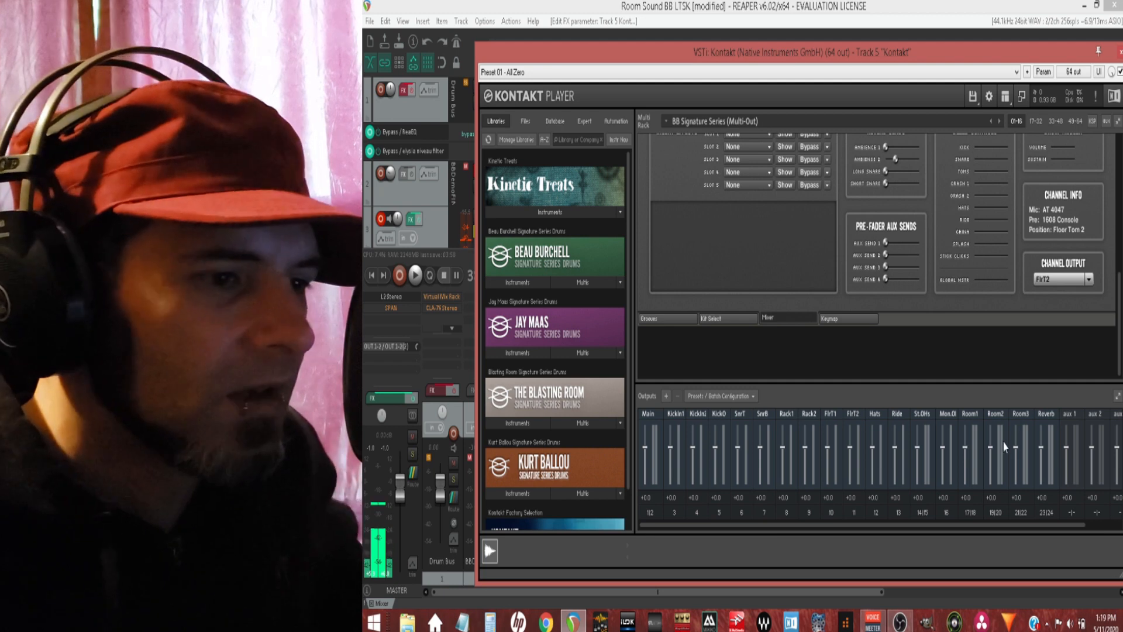
pyautogui.scroll(6, 821, 278)
pyautogui.scroll(6, 821, 278)
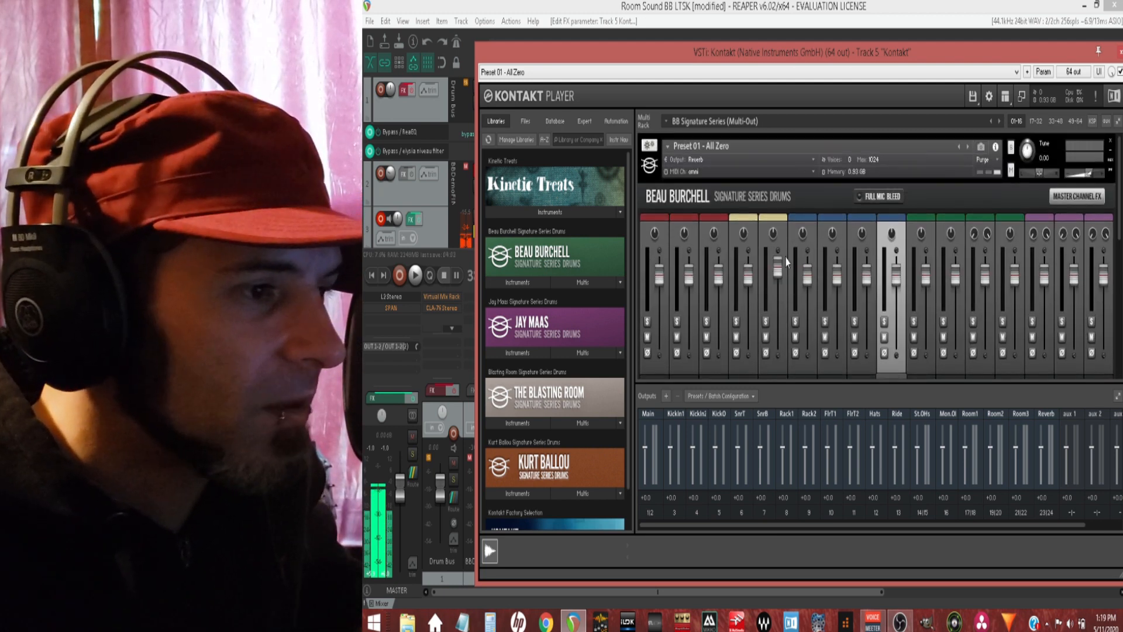
pyautogui.scroll(-3, 1040, 245)
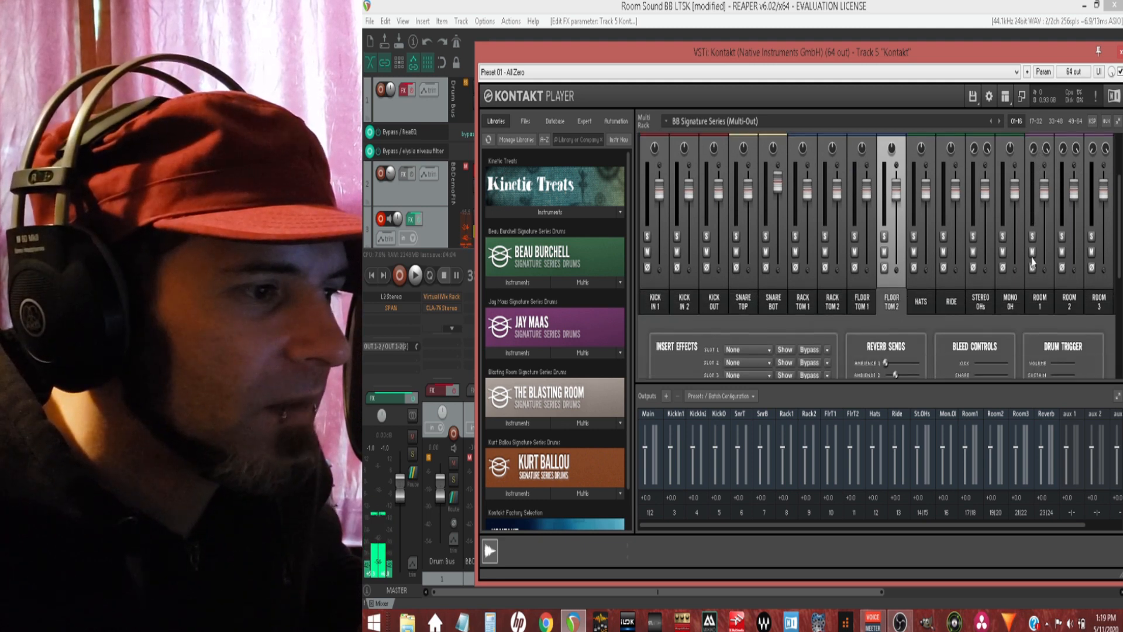
pyautogui.scroll(1, 1033, 262)
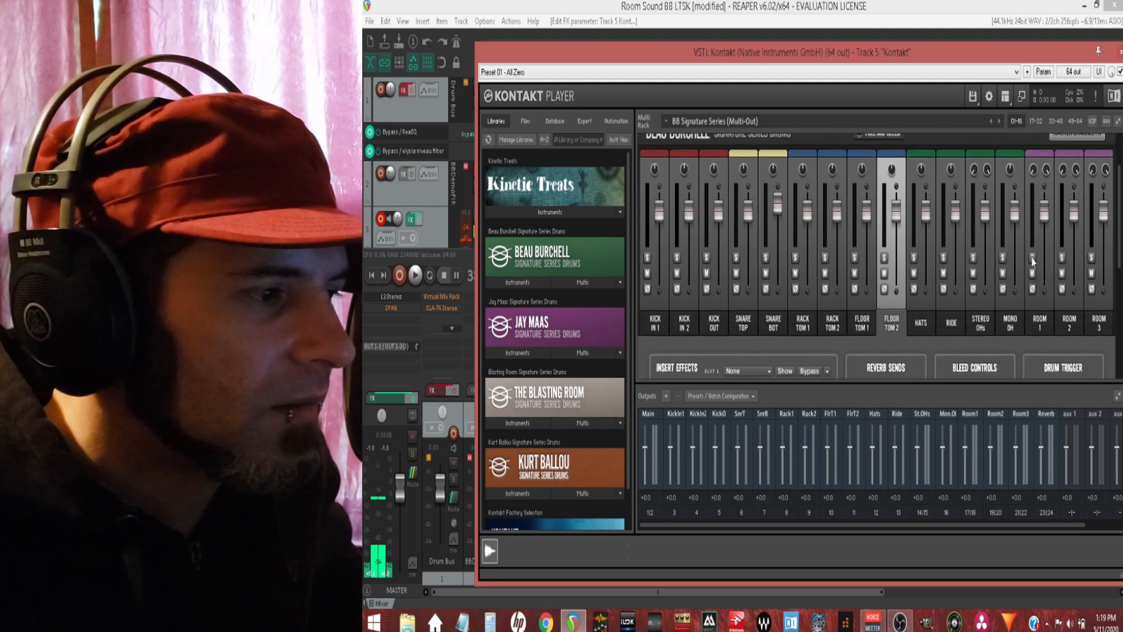
pyautogui.scroll(-4, 1033, 262)
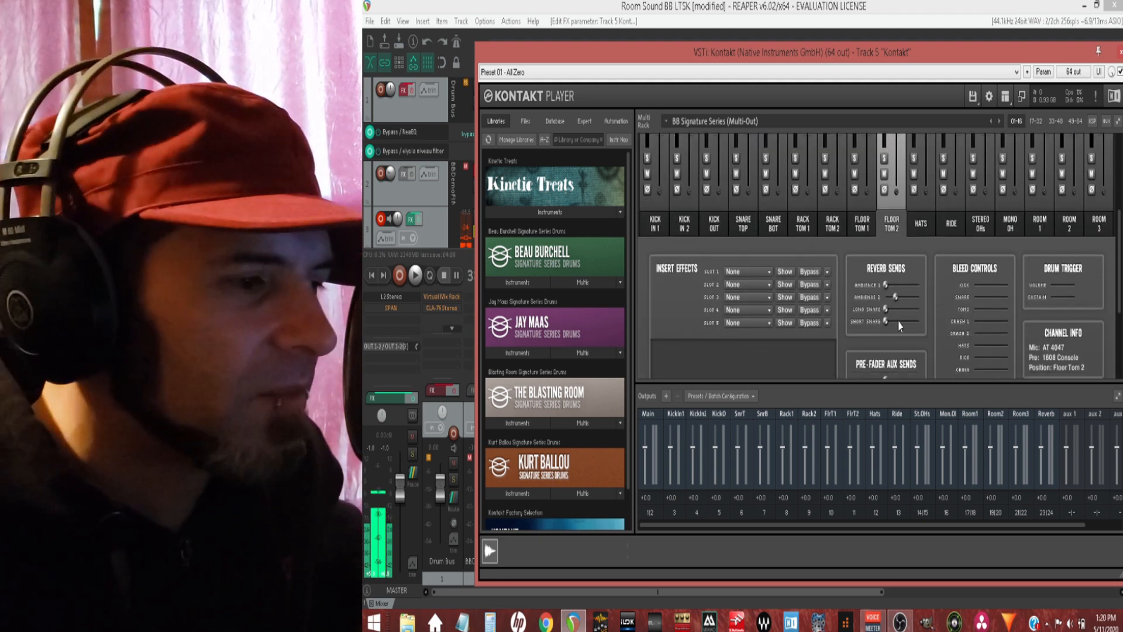
pyautogui.scroll(-2, 946, 328)
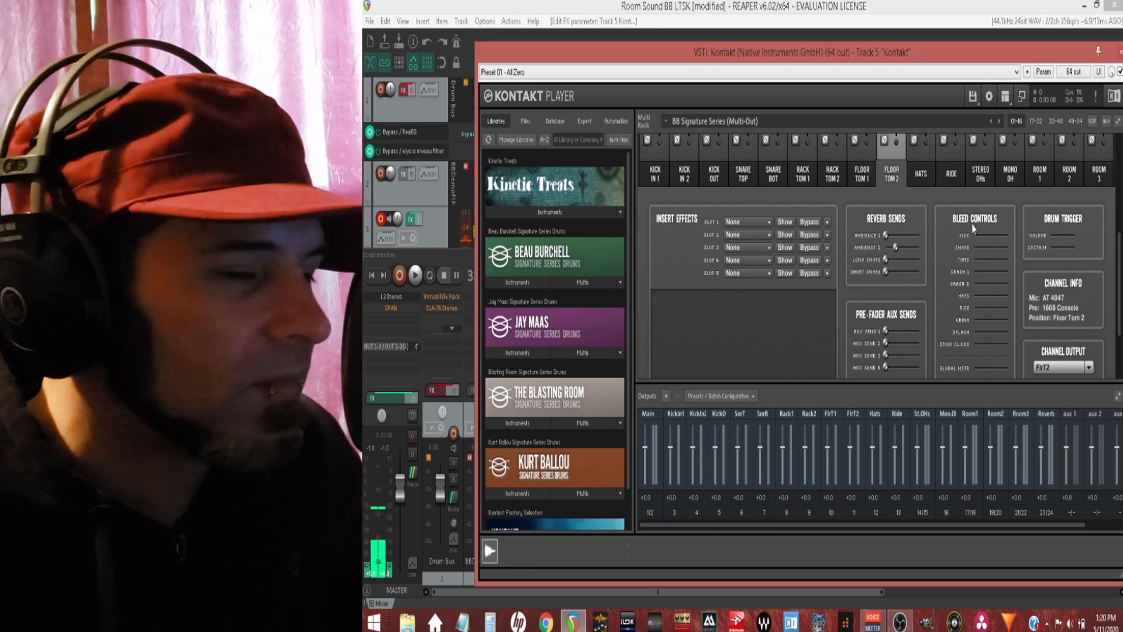
# Step: Close the Kontakt window and examine the audio channel assigned to each send in the Kontakt track's routing window
pyautogui.click(1121, 52)
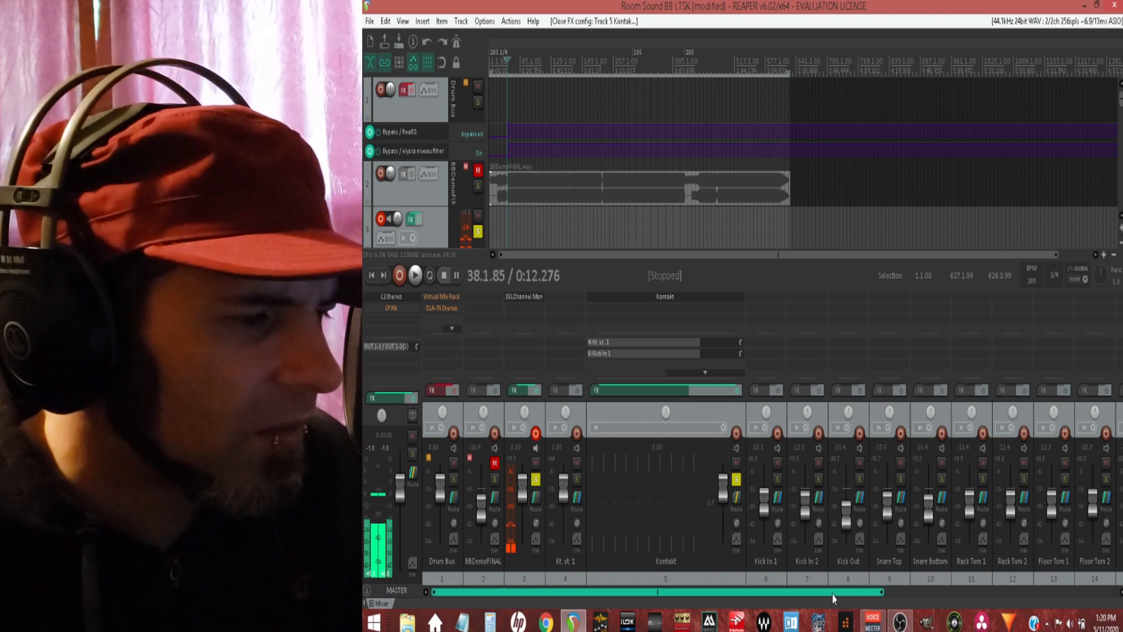
pyautogui.moveTo(834, 593)
pyautogui.mouseDown()
pyautogui.moveTo(1117, 593)
pyautogui.moveTo(822, 592)
pyautogui.mouseUp()
pyautogui.click(736, 498)
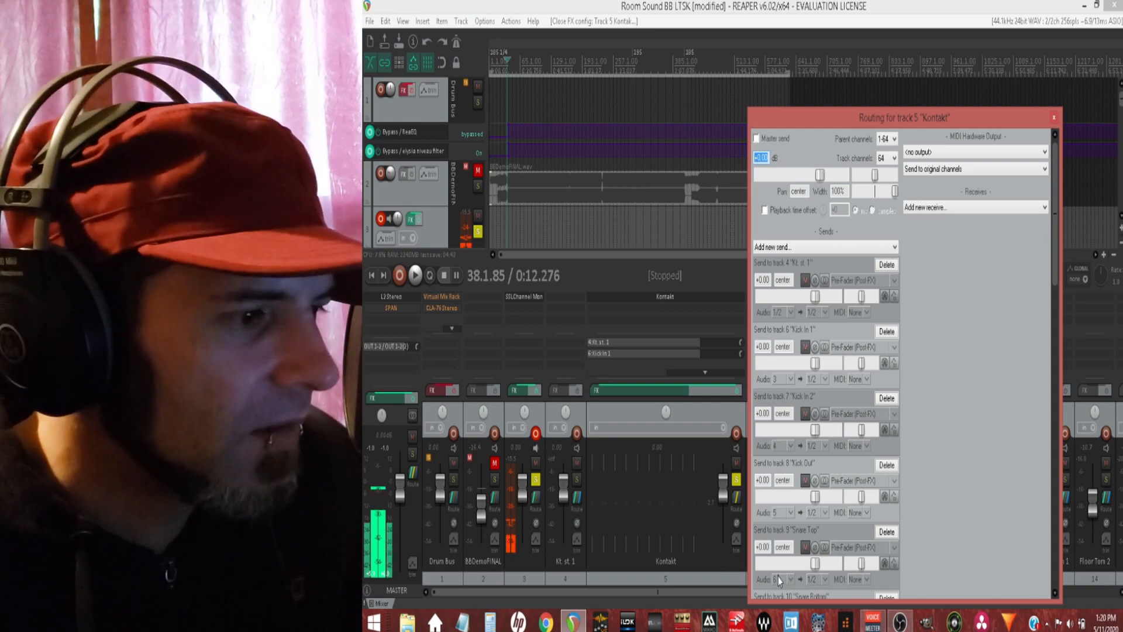
pyautogui.scroll(-8, 778, 580)
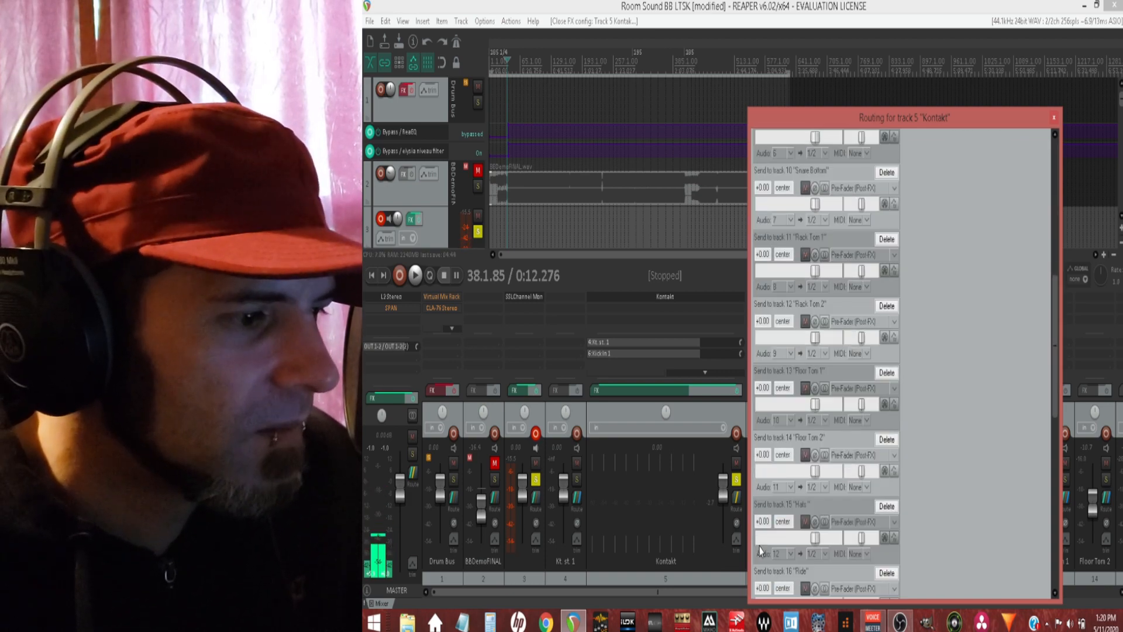
pyautogui.scroll(-5, 760, 550)
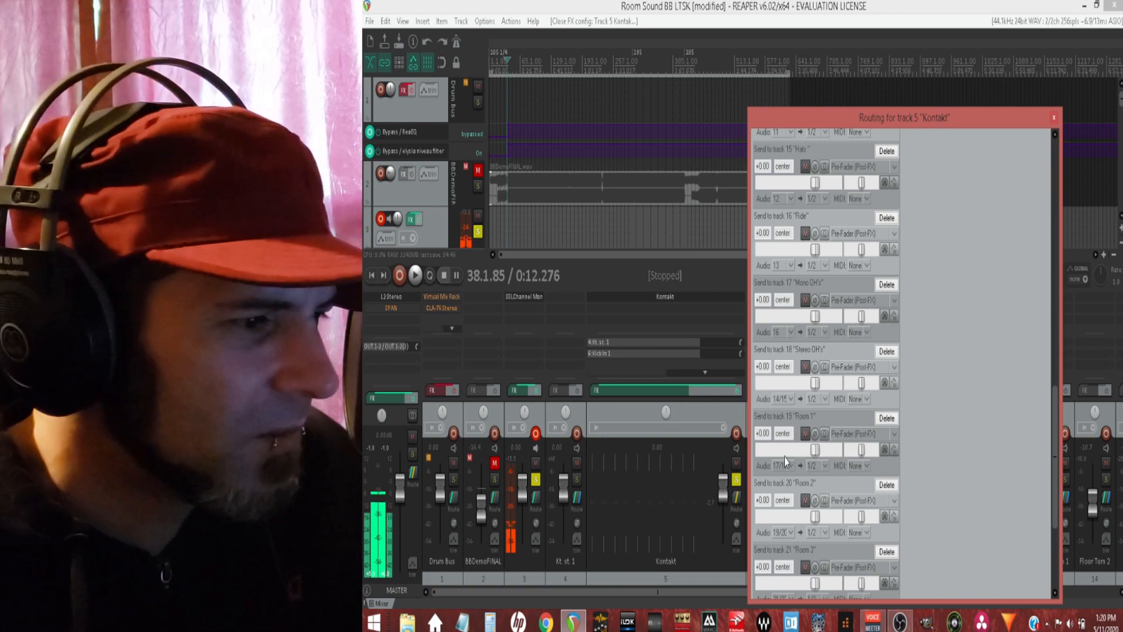
pyautogui.scroll(5, 784, 286)
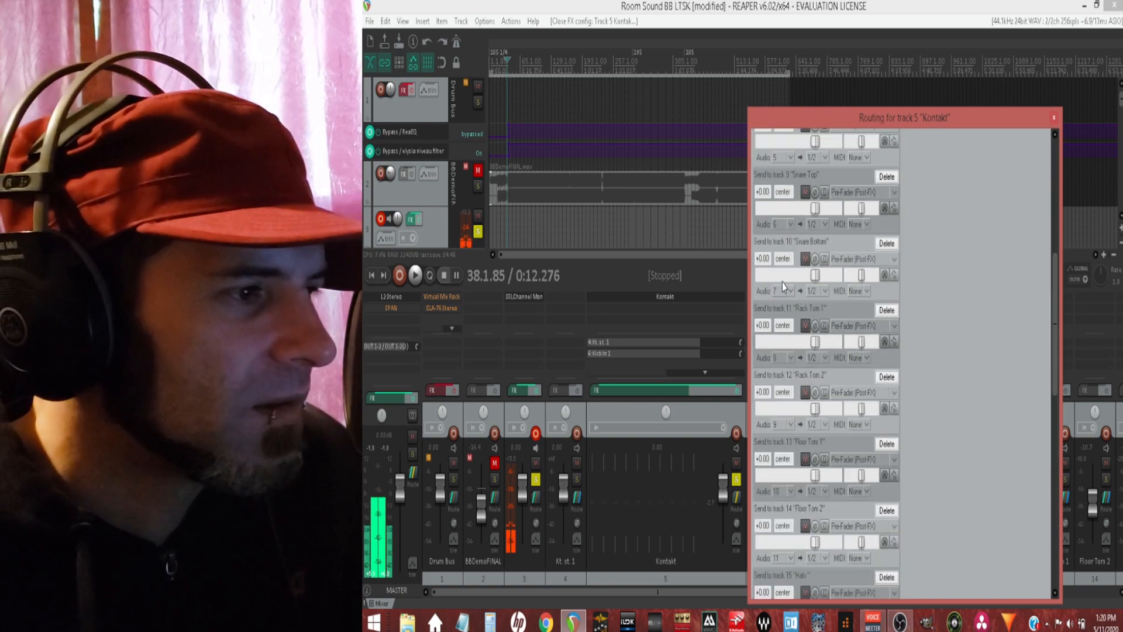
pyautogui.scroll(5, 784, 287)
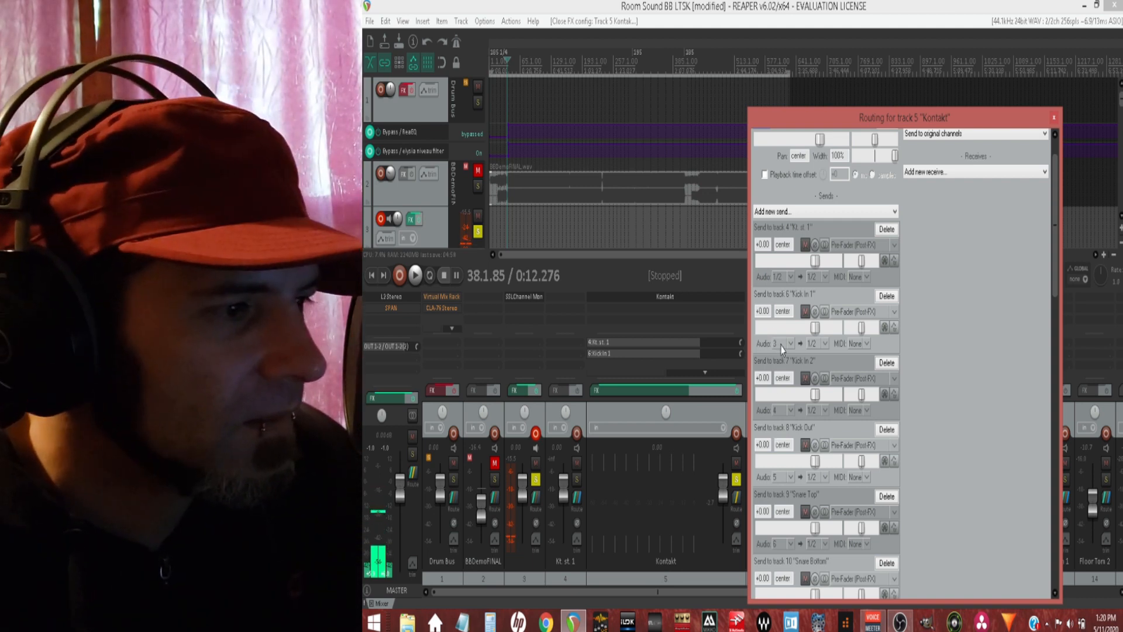
pyautogui.scroll(-5, 777, 483)
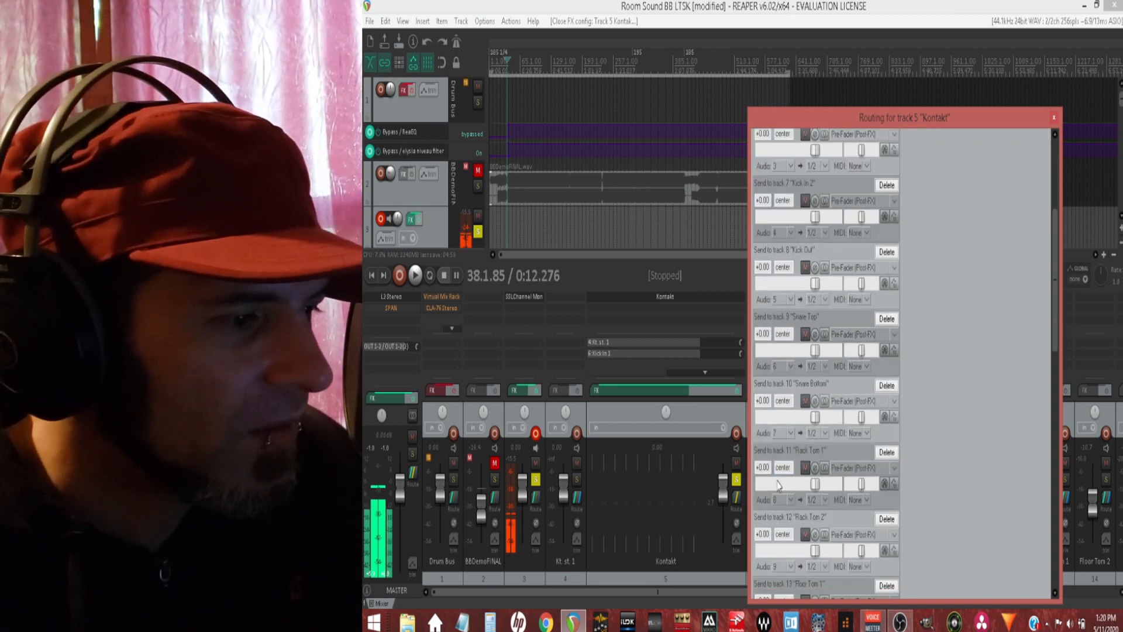
pyautogui.scroll(-5, 778, 386)
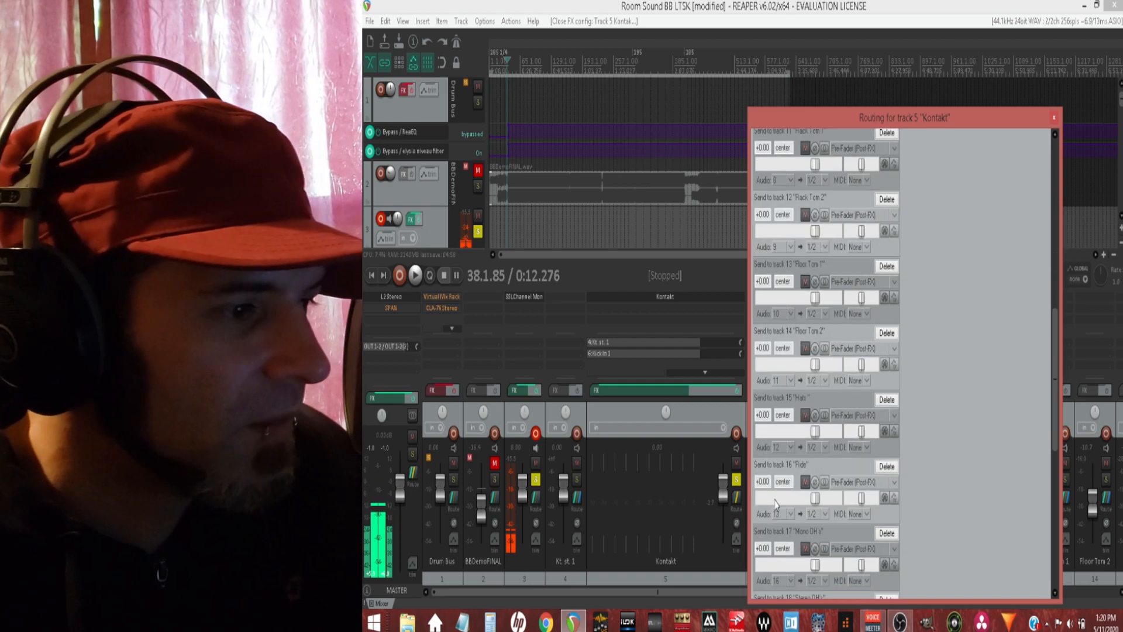
pyautogui.scroll(-2, 774, 406)
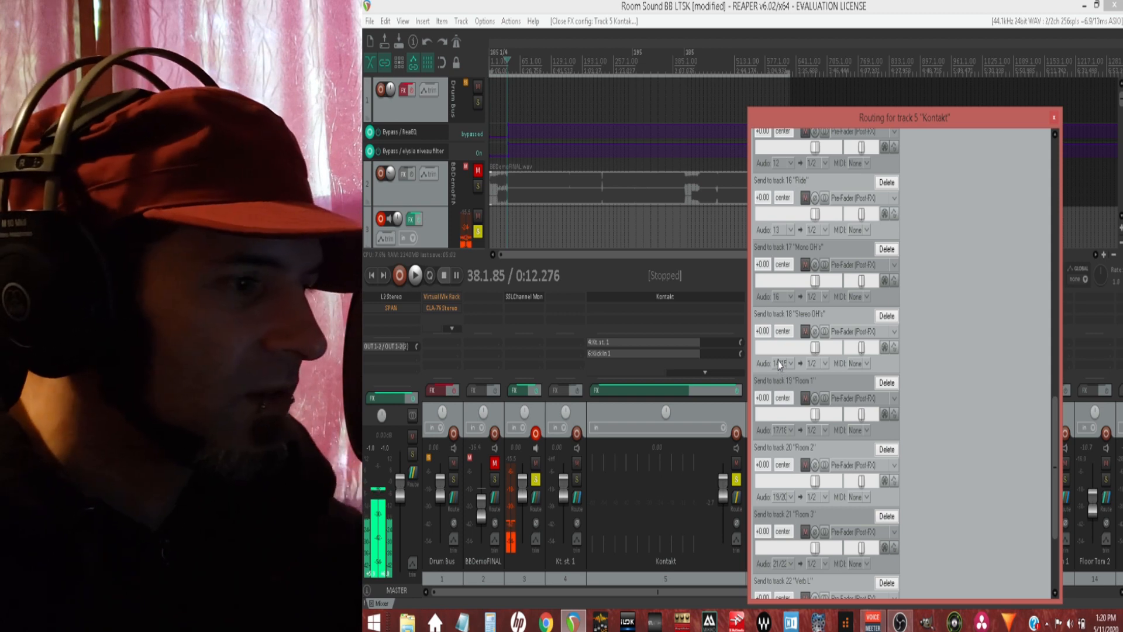
pyautogui.scroll(-3, 778, 508)
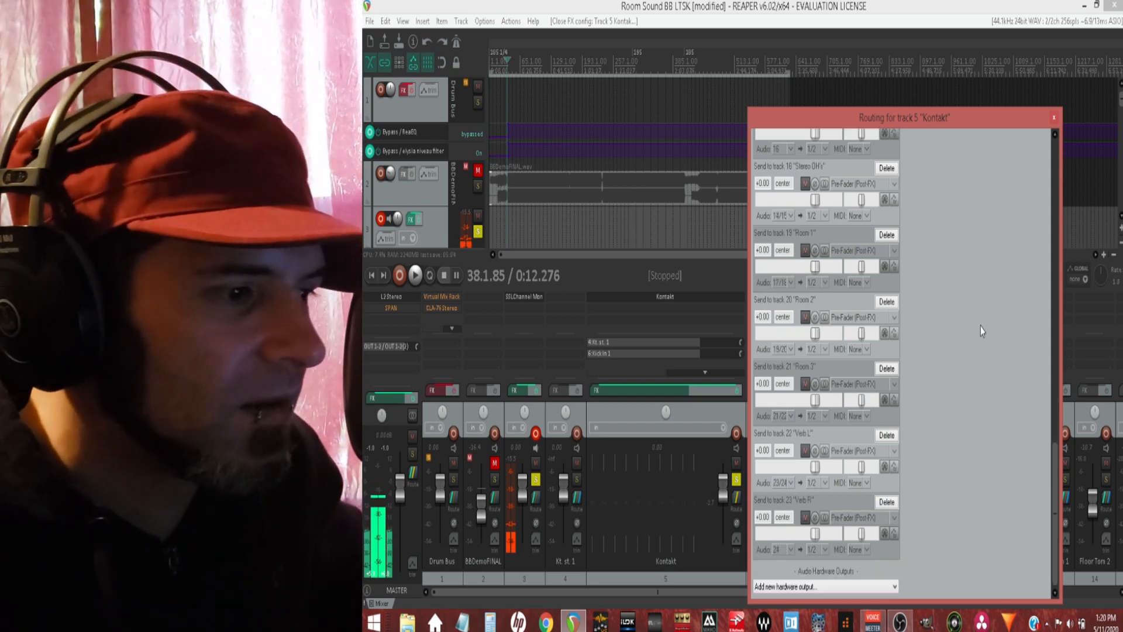
pyautogui.click(1054, 117)
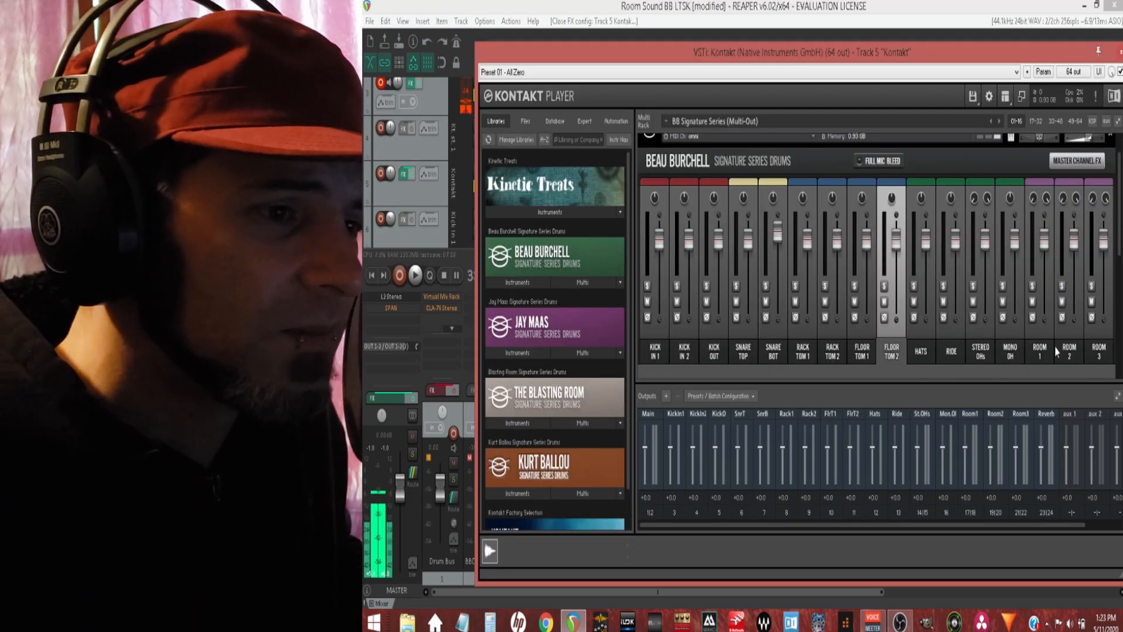
# Step: Solo the Mono OH channel, start playback and turn on Full Mic Bleed
pyautogui.click(1002, 286)
pyautogui.press('space')
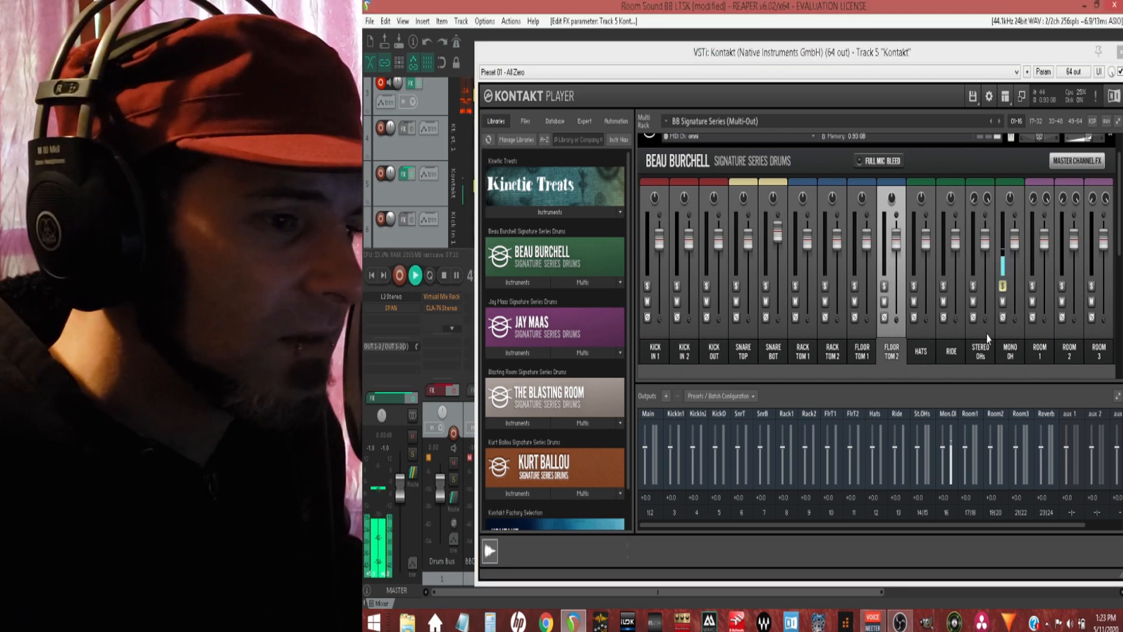
pyautogui.scroll(-3, 999, 335)
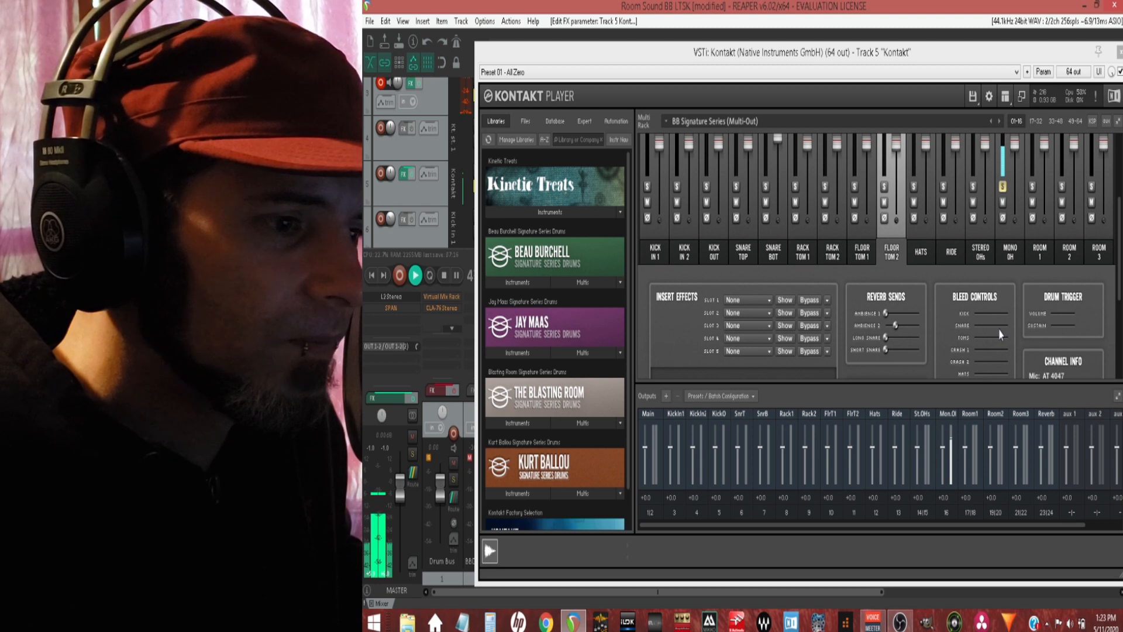
pyautogui.scroll(3, 999, 334)
pyautogui.click(900, 185)
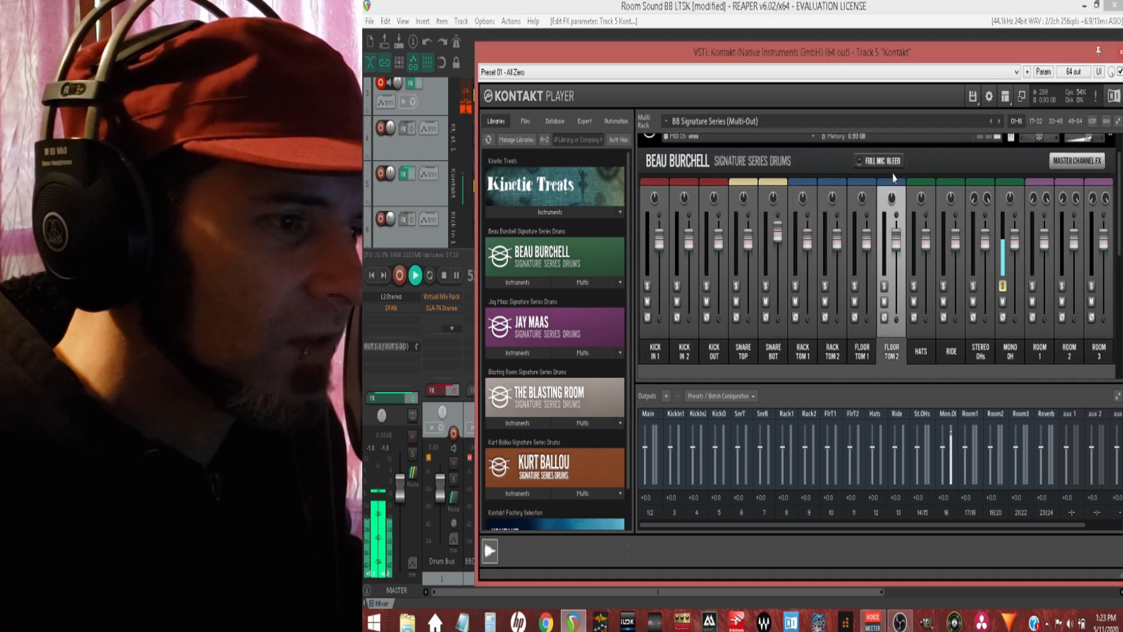
# Step: Try different snare bleed levels on the Floor Tom 2 channel, leave it at about 10 dB, and stop playback
pyautogui.scroll(-3, 930, 272)
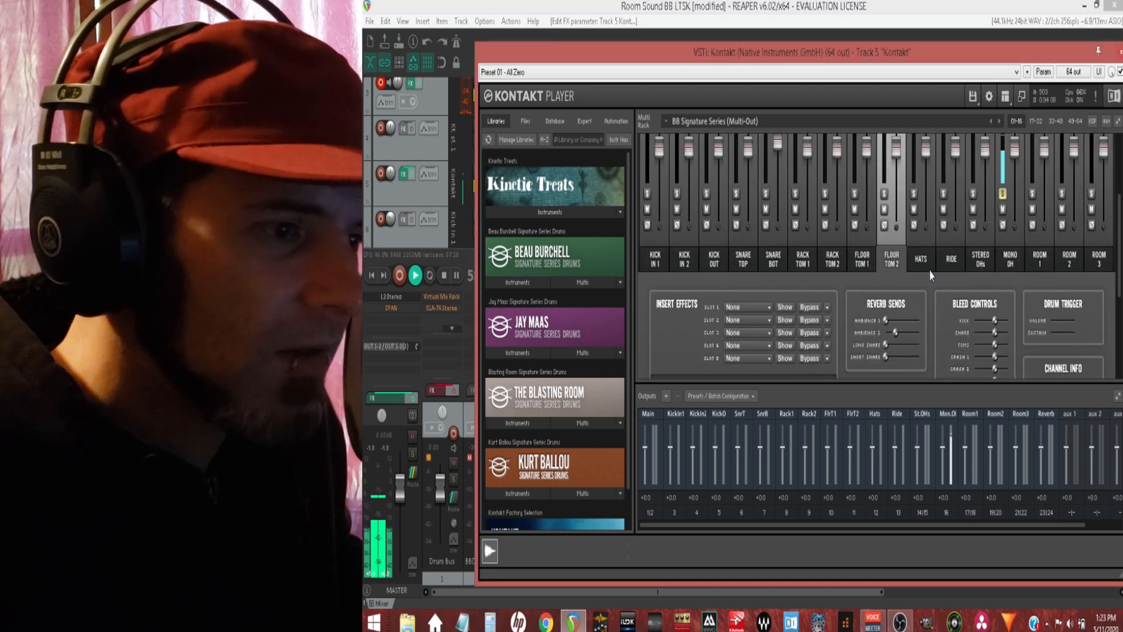
pyautogui.scroll(-1, 943, 281)
pyautogui.moveTo(995, 304); pyautogui.dragTo(1012, 307)
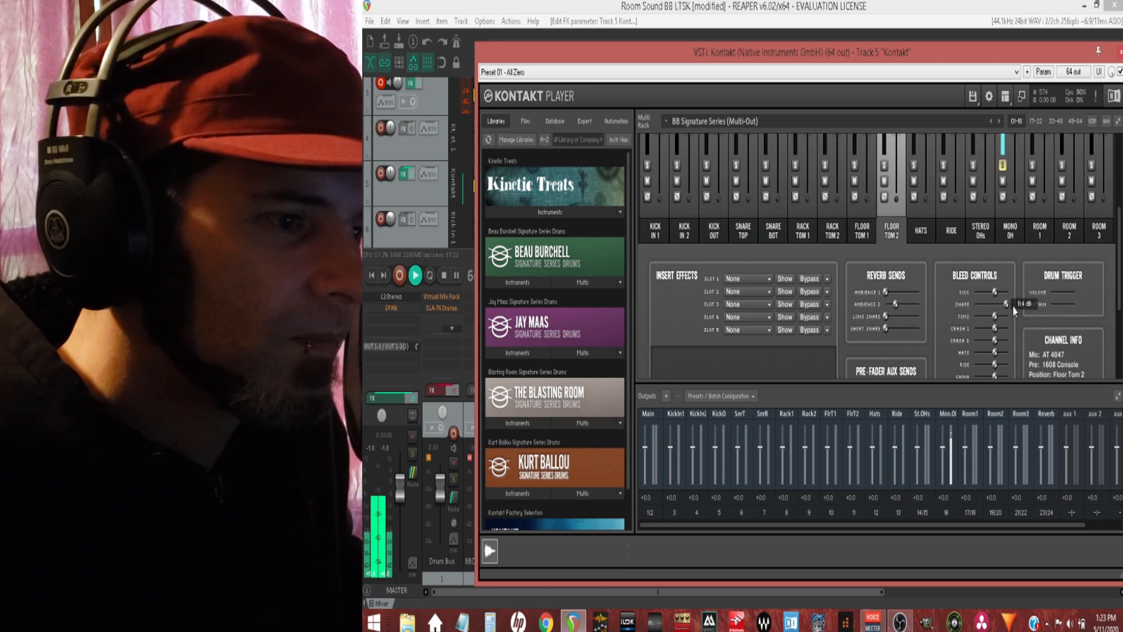
pyautogui.moveTo(1013, 306); pyautogui.dragTo(984, 293)
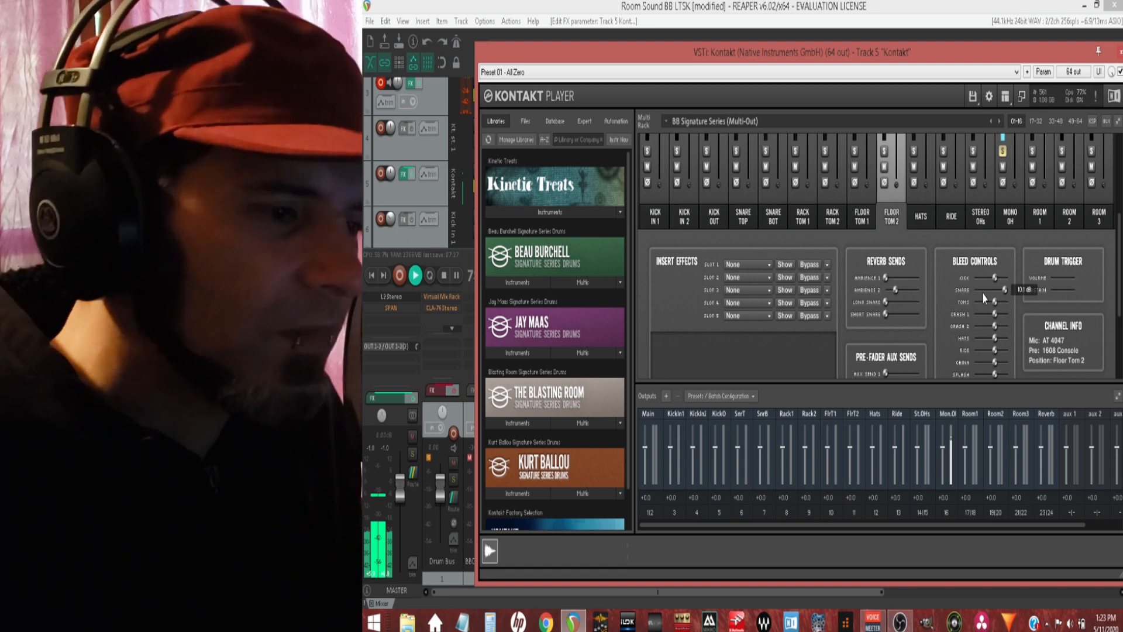
pyautogui.scroll(1, 983, 319)
pyautogui.press('space')
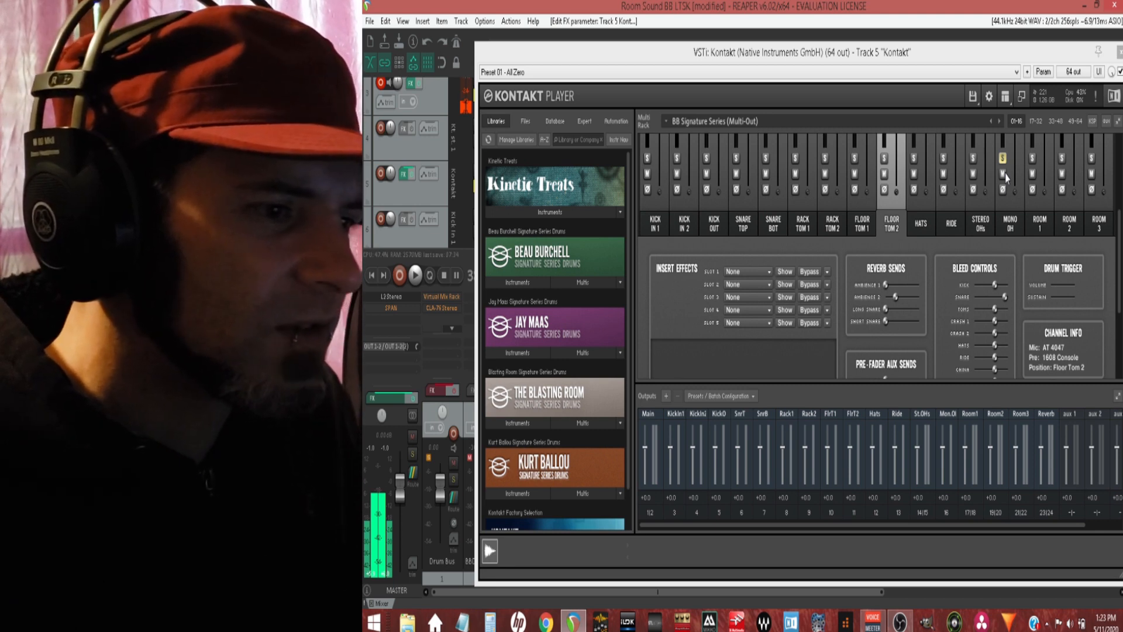
# Step: Lower every Floor Tom 2 bleed control except the snare to -inf dB
pyautogui.moveTo(994, 285); pyautogui.dragTo(982, 297)
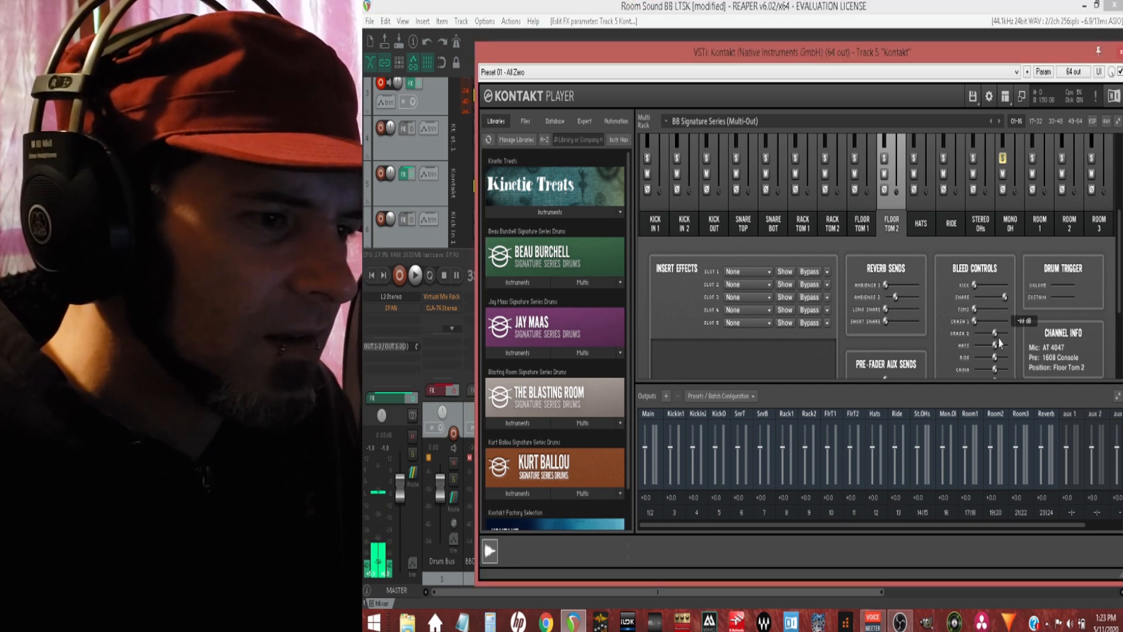
pyautogui.moveTo(994, 344); pyautogui.dragTo(973, 370)
pyautogui.scroll(-1, 999, 328)
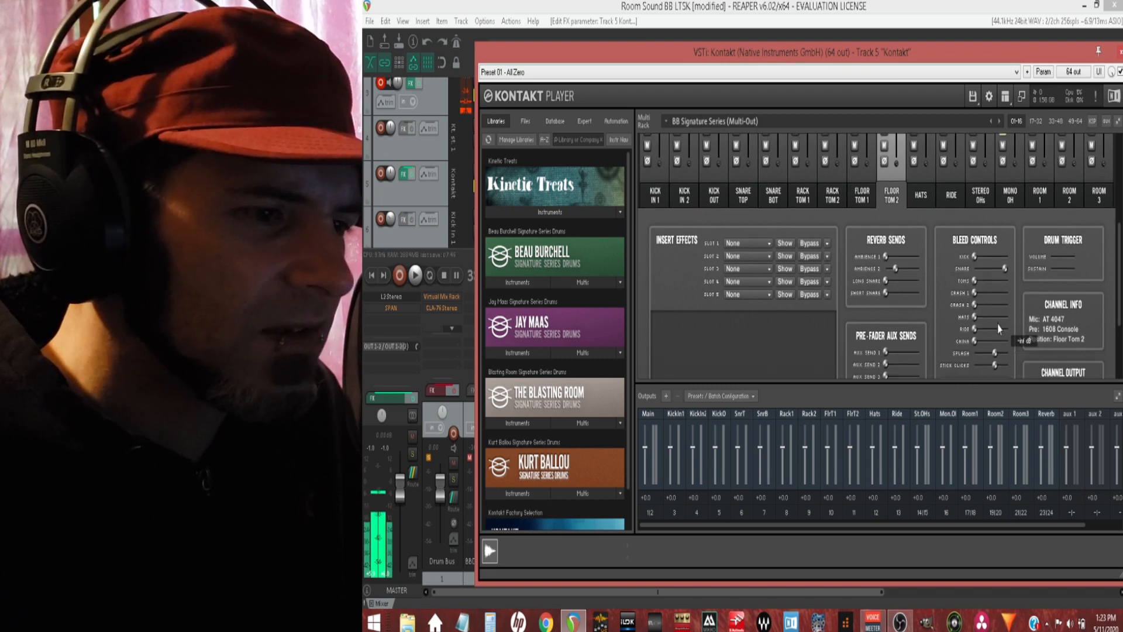
pyautogui.scroll(-1, 998, 326)
pyautogui.moveTo(996, 324); pyautogui.dragTo(972, 338)
pyautogui.scroll(1, 939, 345)
# Step: Play the drums to hear the snare-only bleed, select the Mono OH channel, and stop playback
pyautogui.click(415, 275)
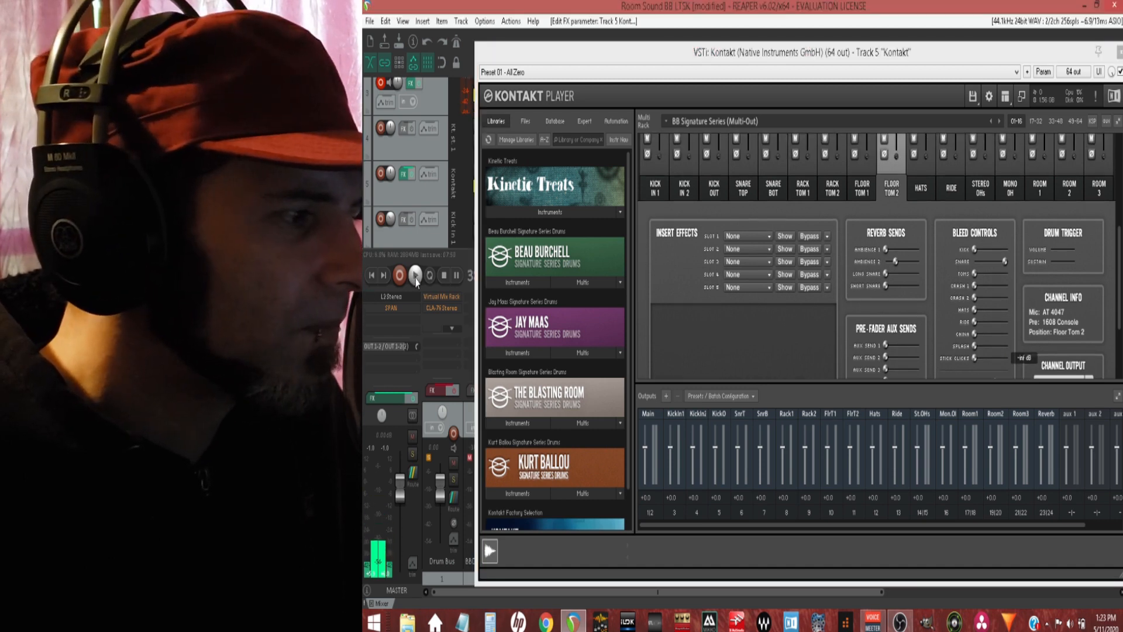
pyautogui.scroll(1, 987, 285)
pyautogui.scroll(3, 987, 286)
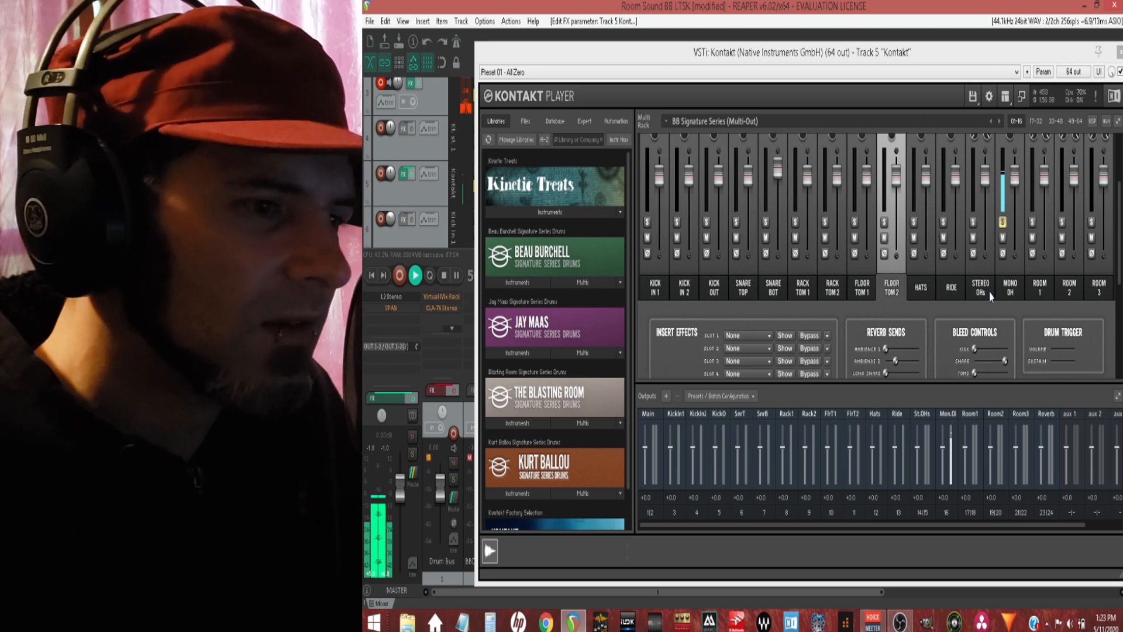
pyautogui.click(1013, 290)
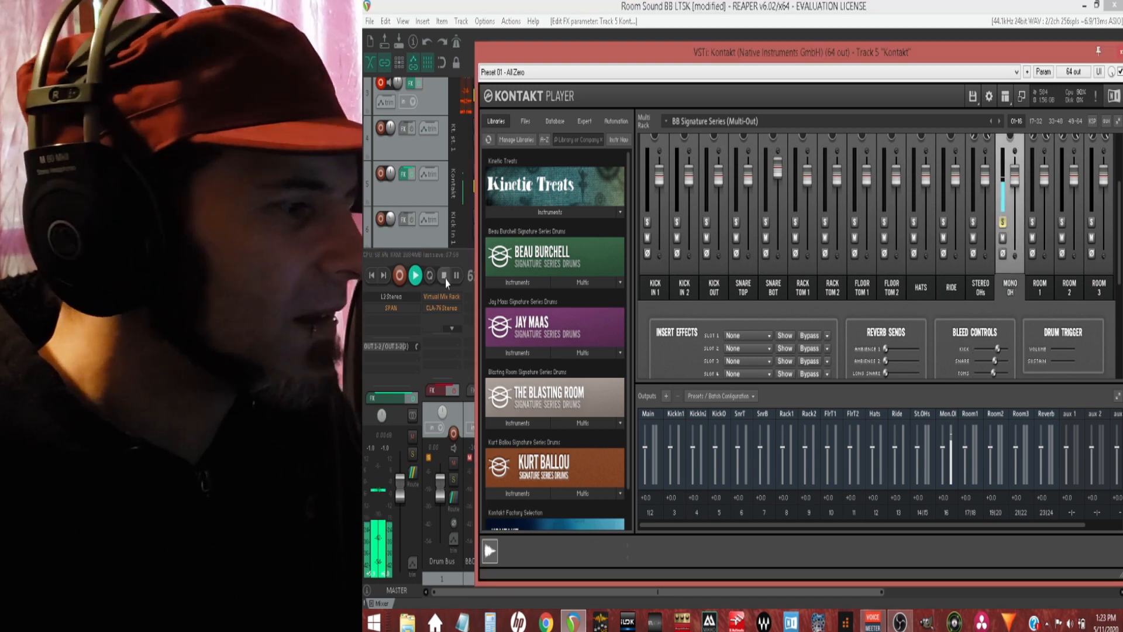
pyautogui.click(445, 279)
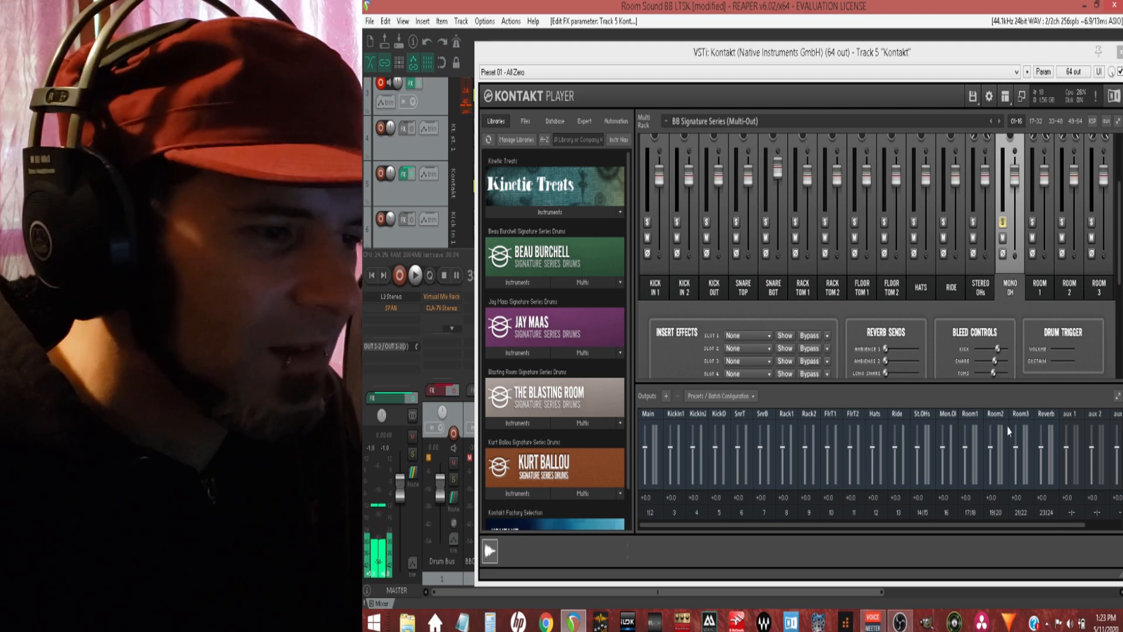
# Step: Compare the bleed controls of the Hats and Floor Tom 2 channels
pyautogui.scroll(-3, 992, 327)
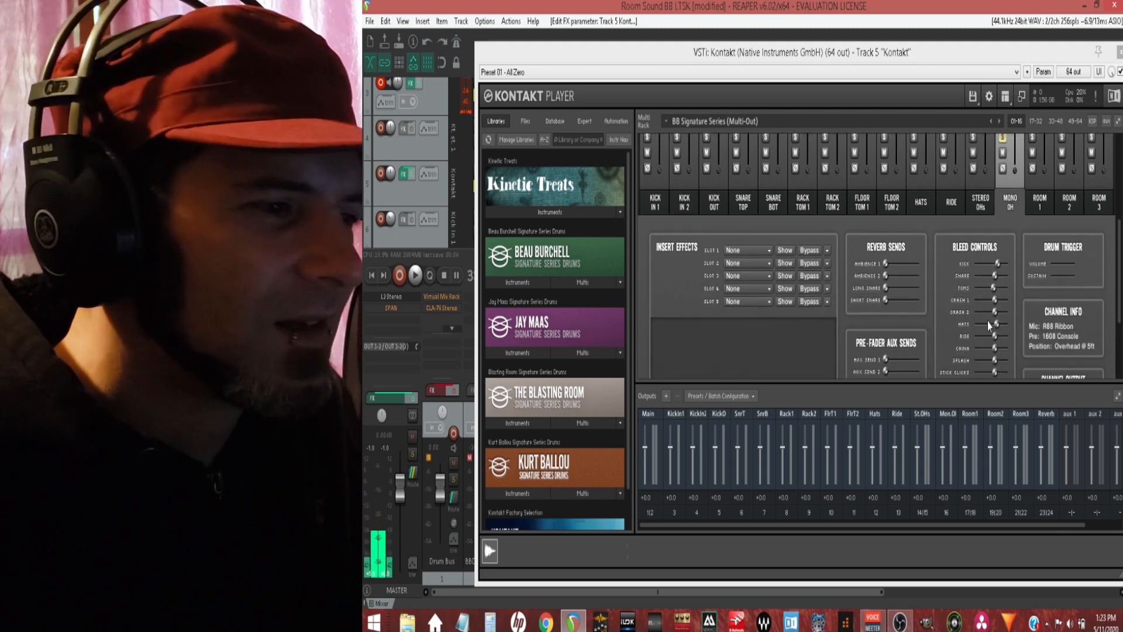
pyautogui.click(913, 200)
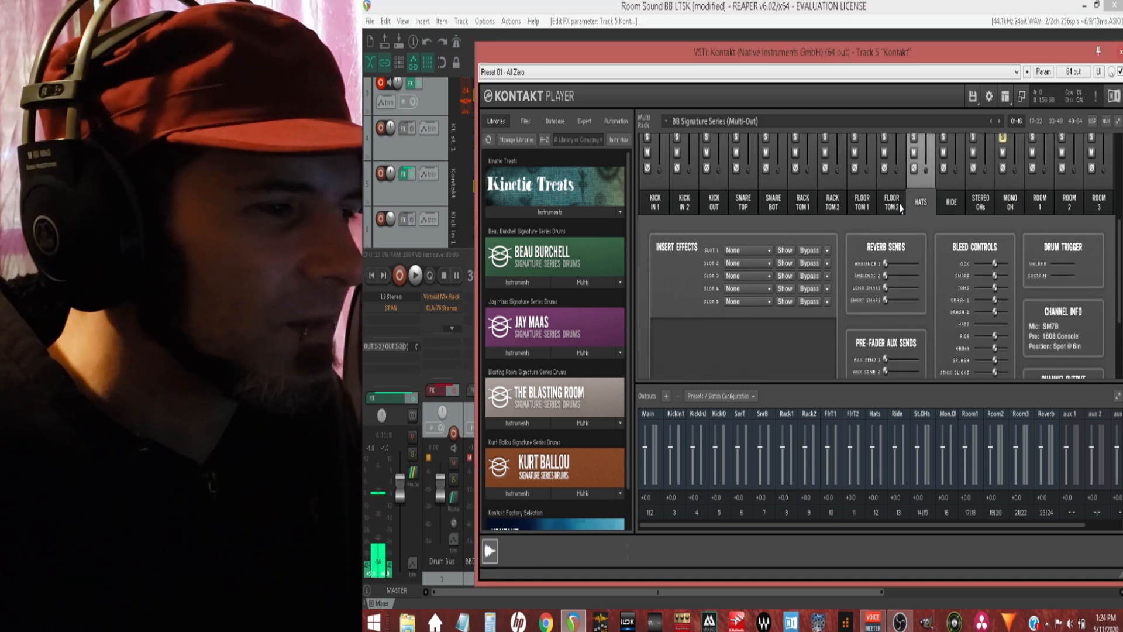
pyautogui.click(891, 202)
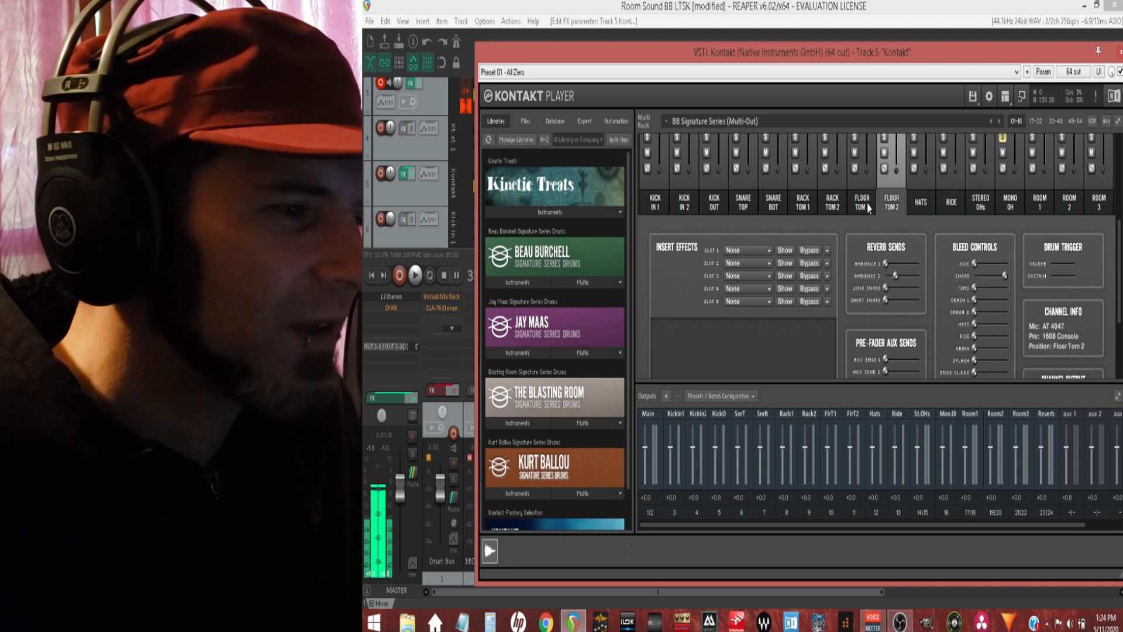
# Step: On the Mono OH channel, lower all bleed controls except the snare to -inf dB, start playback and raise snare bleed to 12.0 dB
pyautogui.click(1009, 203)
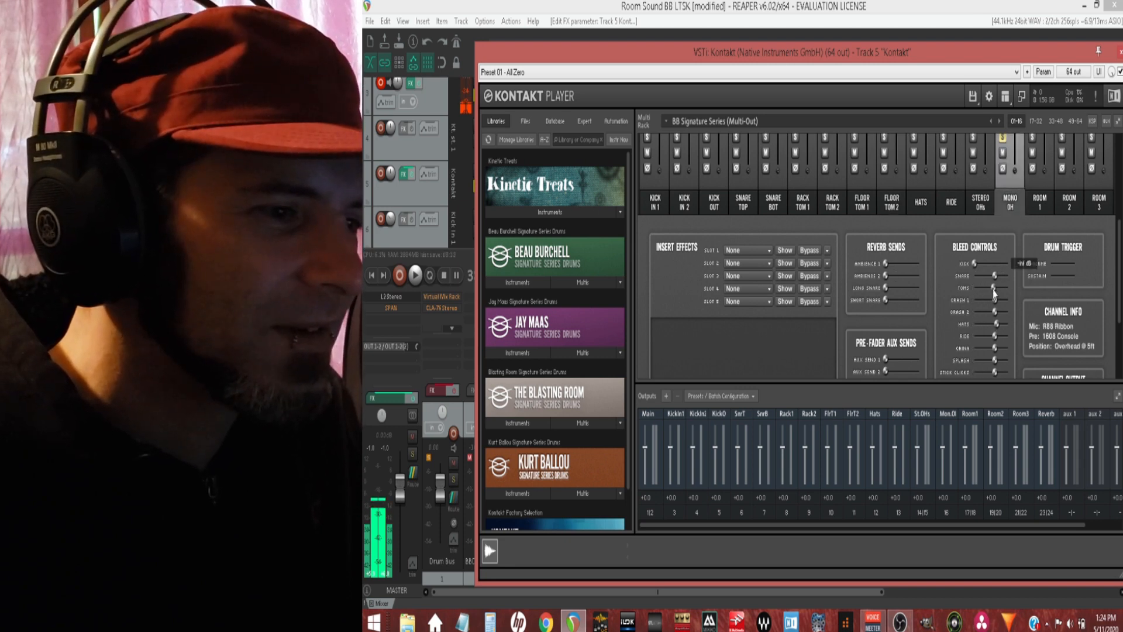
pyautogui.moveTo(994, 289); pyautogui.dragTo(948, 375)
pyautogui.click(416, 276)
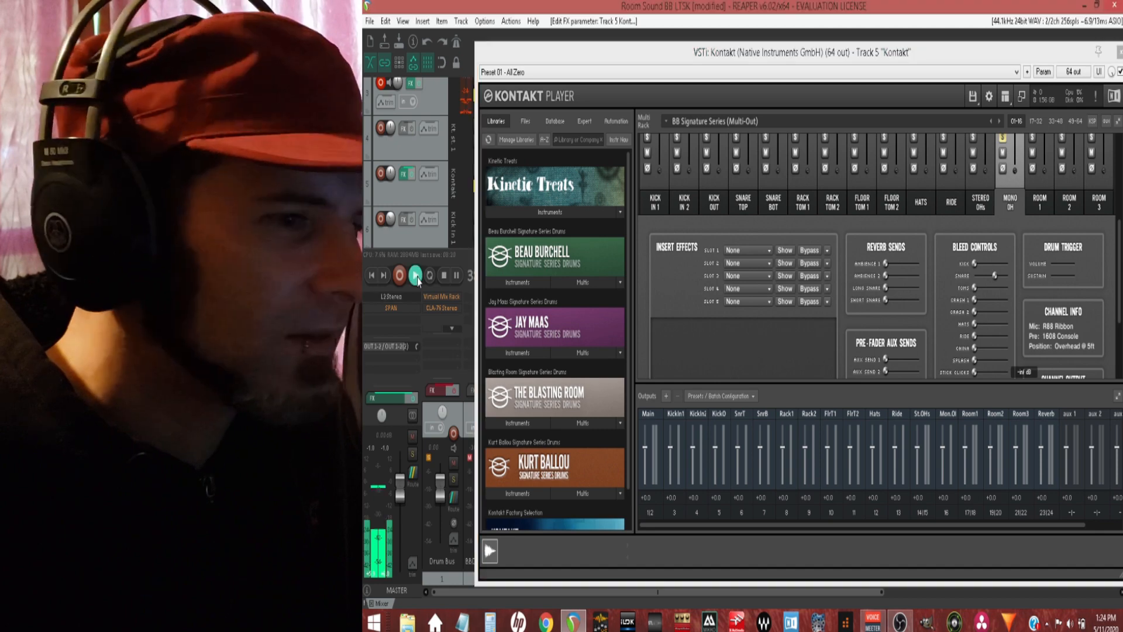
pyautogui.moveTo(994, 275); pyautogui.dragTo(1016, 280)
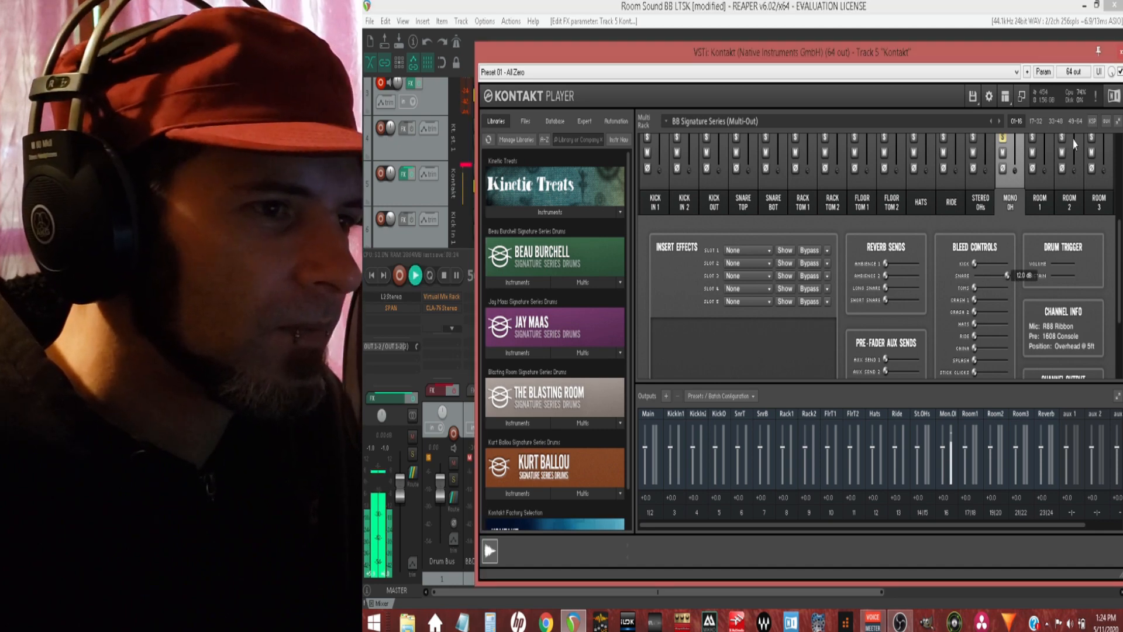
# Step: Close the Kontakt window, lower the Kontakt track's volume in the mixer and stop playback
pyautogui.click(1119, 52)
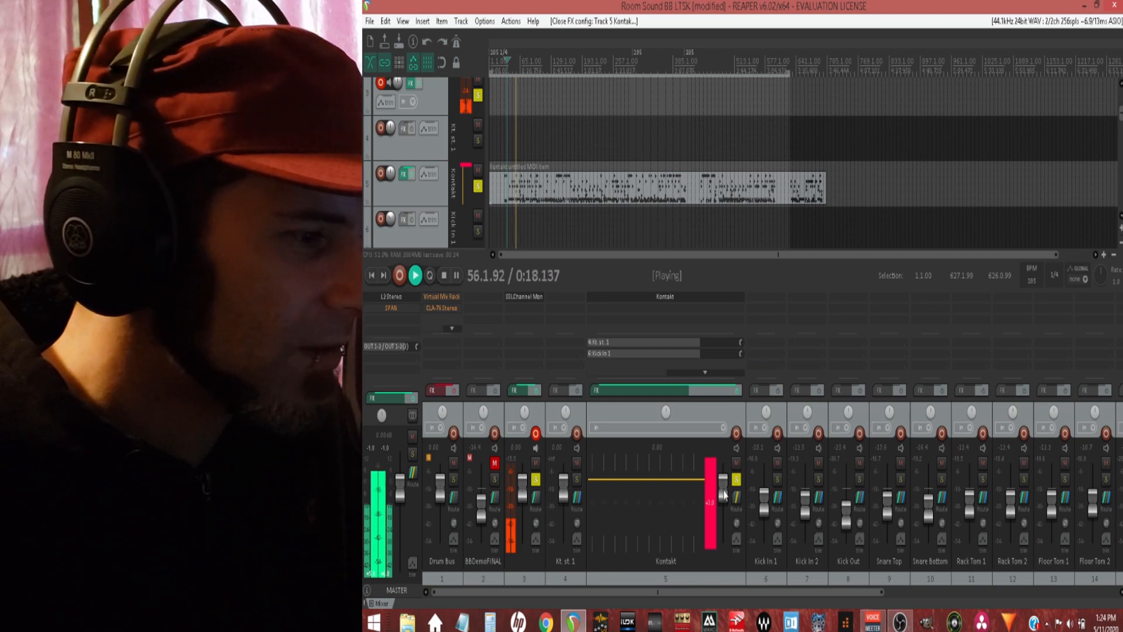
pyautogui.moveTo(724, 494); pyautogui.dragTo(725, 507)
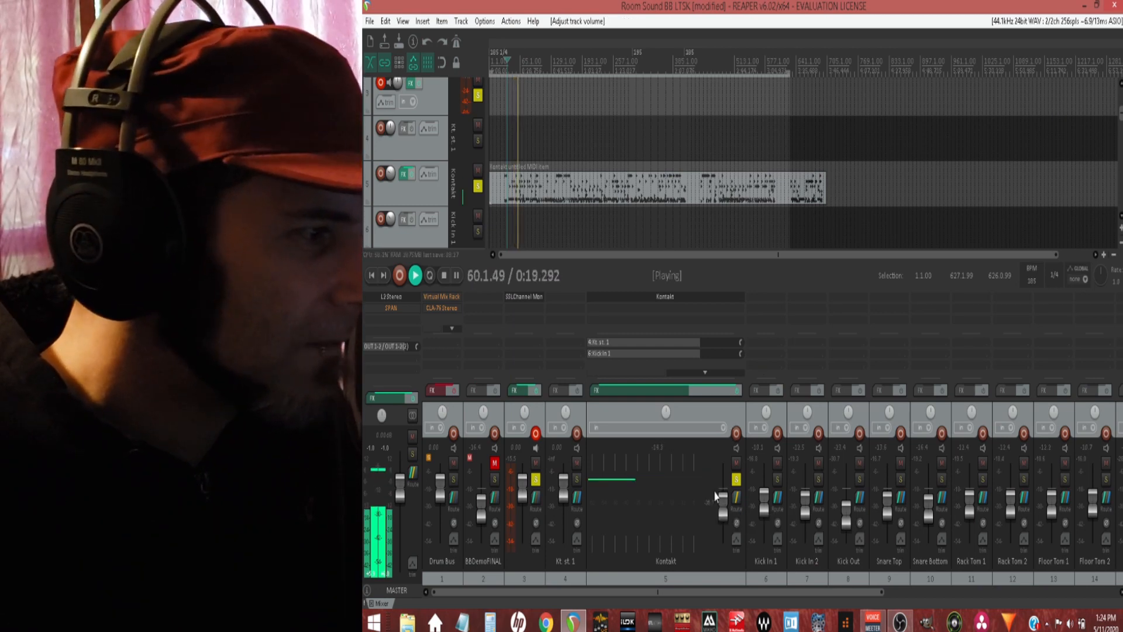
pyautogui.press('space')
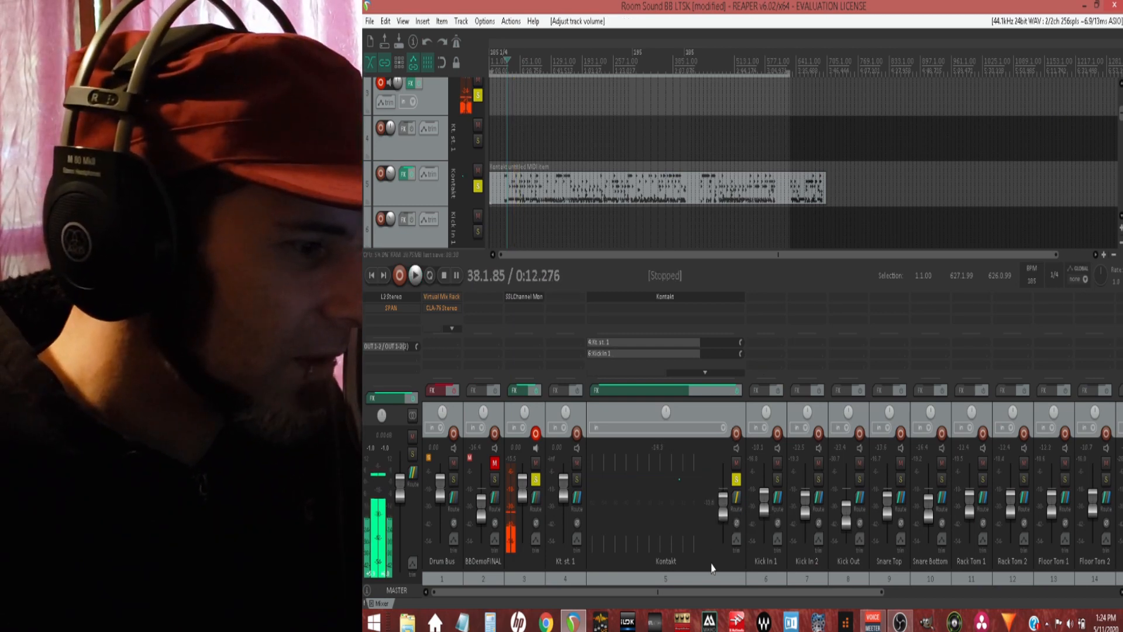
# Step: Insert the Softube Saturation Knob effect on the Mono OH's track and place its window over the arrangement
pyautogui.moveTo(750, 592); pyautogui.dragTo(929, 592)
pyautogui.doubleClick(903, 306)
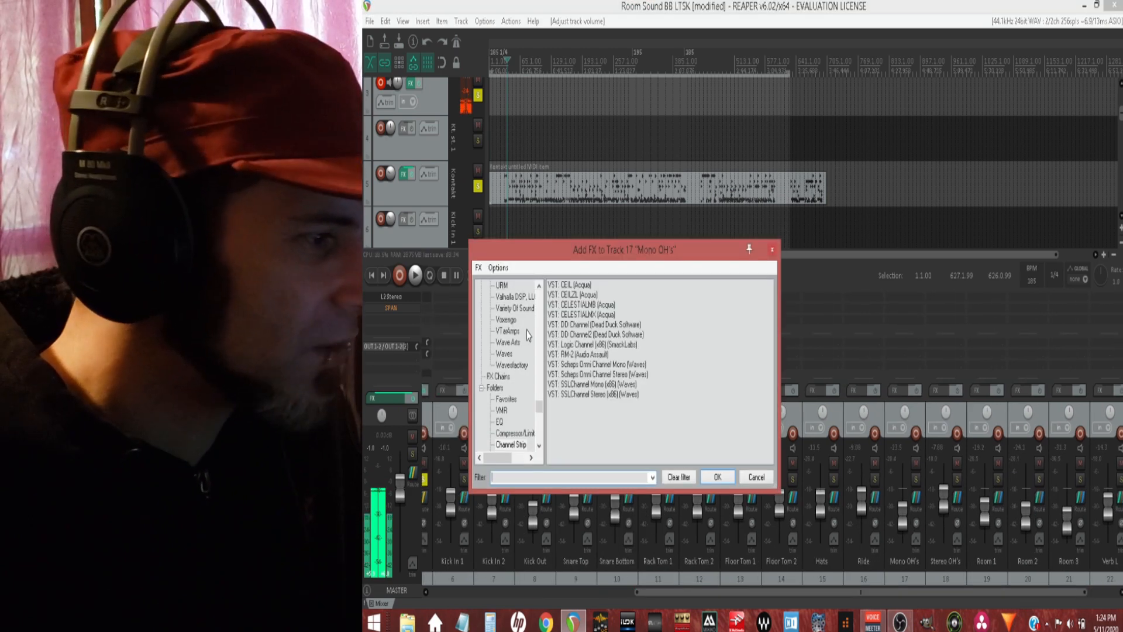
pyautogui.scroll(-3, 526, 351)
pyautogui.scroll(-3, 517, 350)
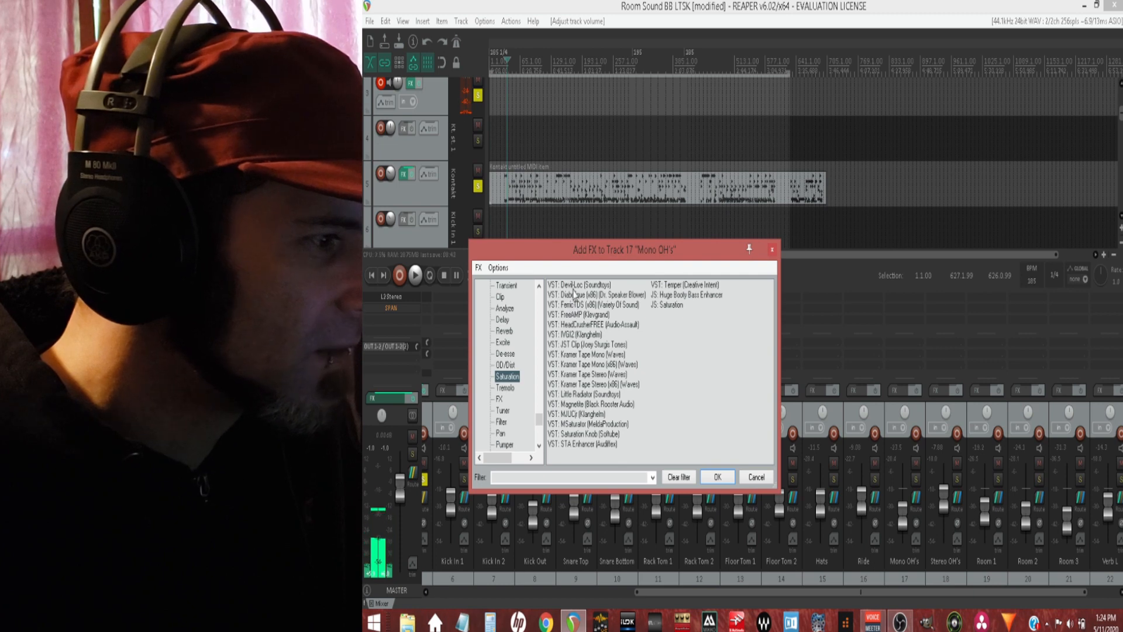
pyautogui.doubleClick(573, 434)
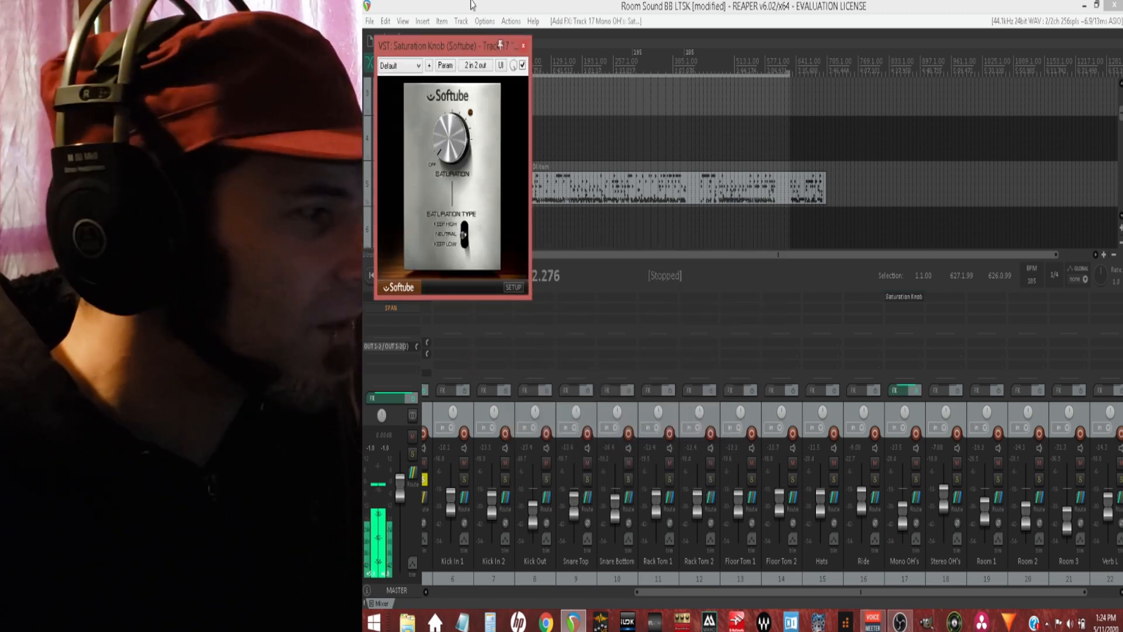
pyautogui.moveTo(466, 45); pyautogui.dragTo(827, 88)
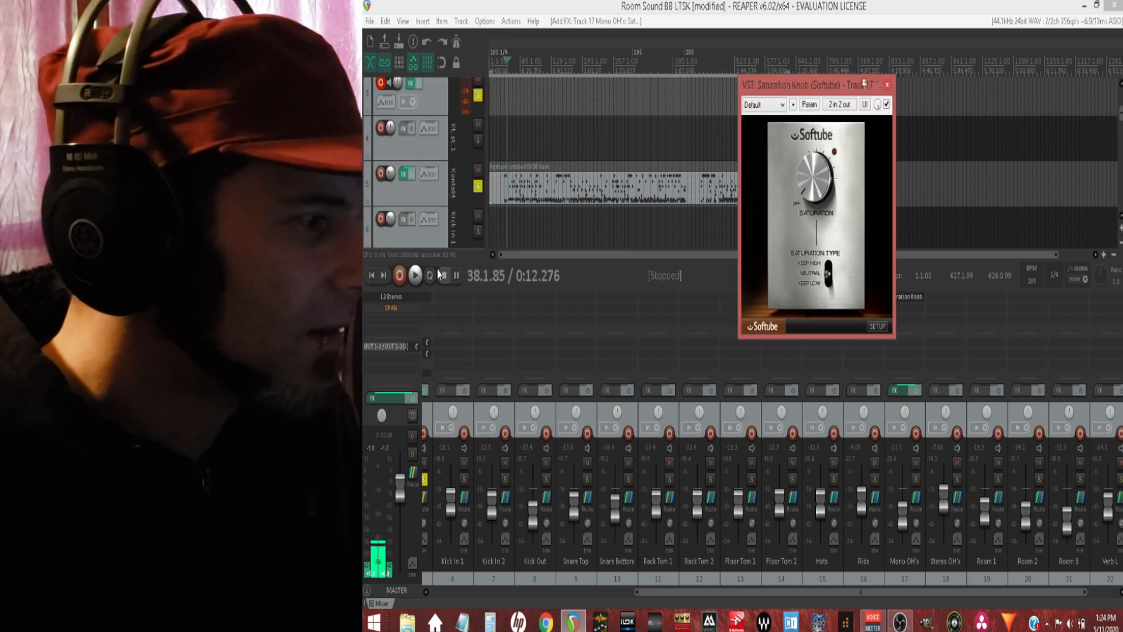
# Step: Play the drums while raising the saturation amount, compare the sound with the effect bypassed, and close the effect window
pyautogui.press('space')
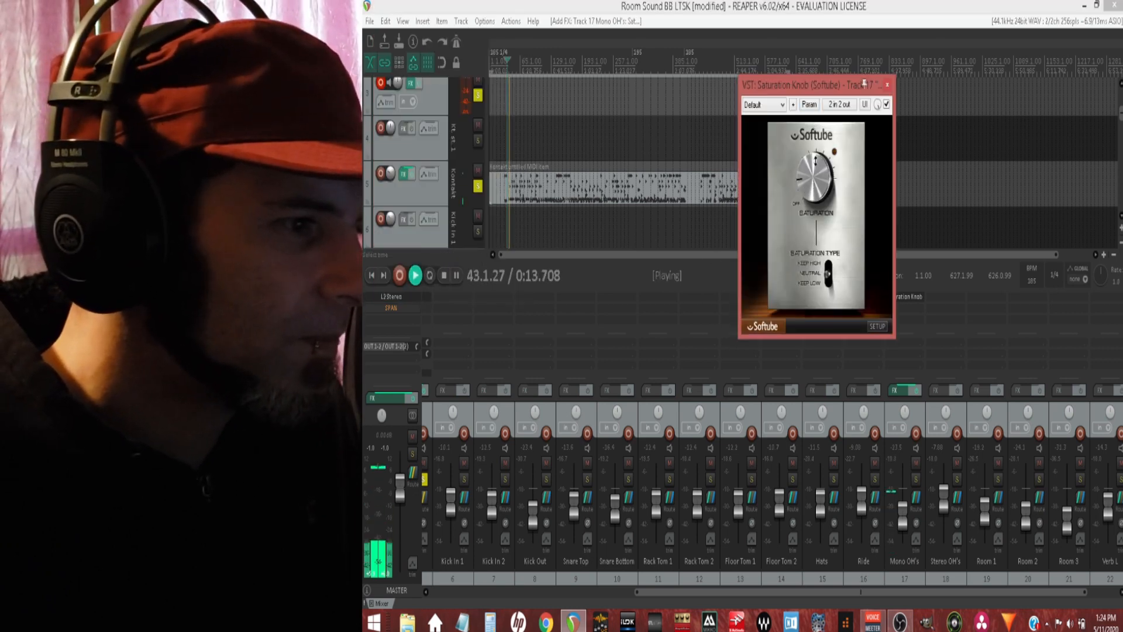
pyautogui.moveTo(816, 161); pyautogui.dragTo(817, 128)
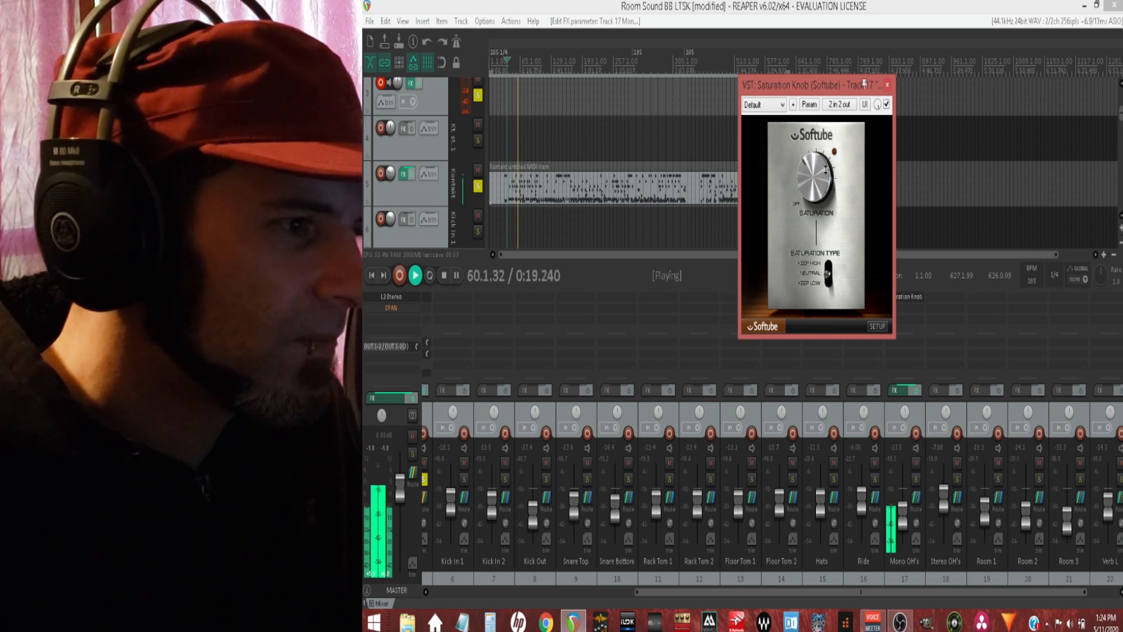
pyautogui.click(887, 104)
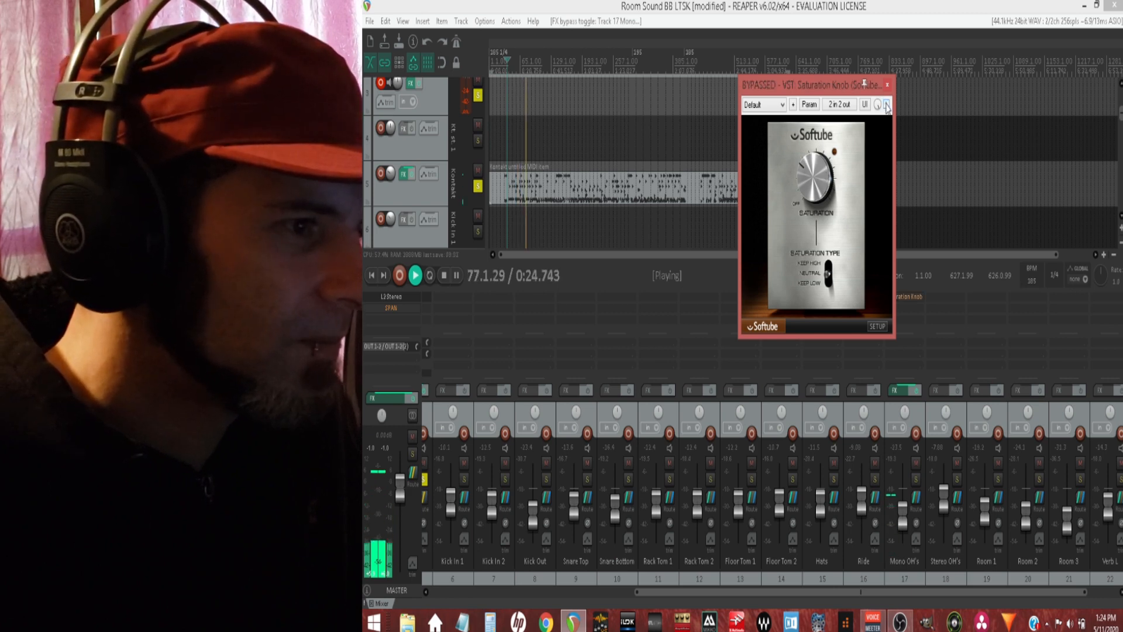
pyautogui.click(887, 85)
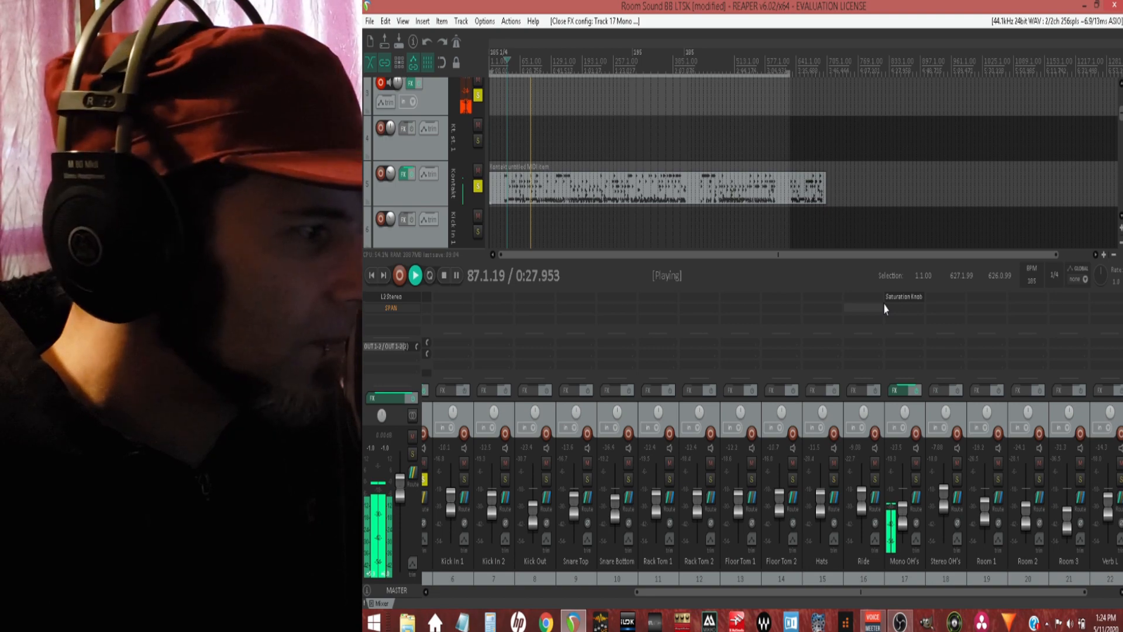
# Step: Stop playback and replace Saturation Knob on the Mono OH's track with the Soundtoys Devil-Loc effect
pyautogui.keyDown('alt'); pyautogui.click(901, 297); pyautogui.keyUp('alt')
pyautogui.click(444, 283)
pyautogui.click(905, 294)
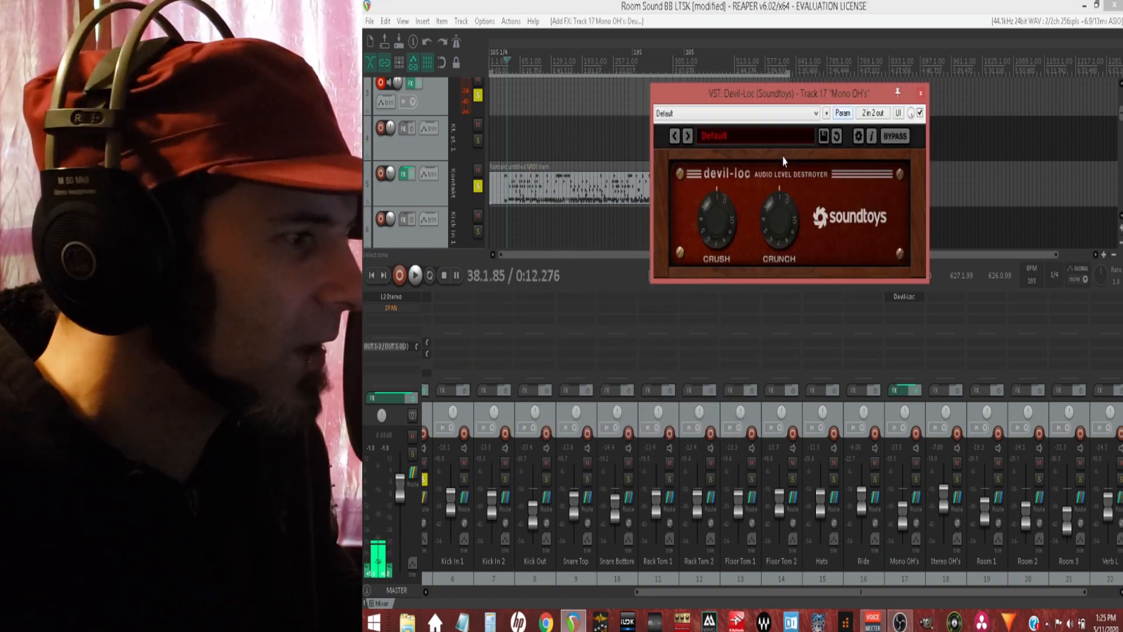
# Step: Start playback and try different Crunch and Crush amounts in Devil-Loc on the Mono OH's track
pyautogui.click(417, 277)
pyautogui.moveTo(774, 230); pyautogui.dragTo(770, 96)
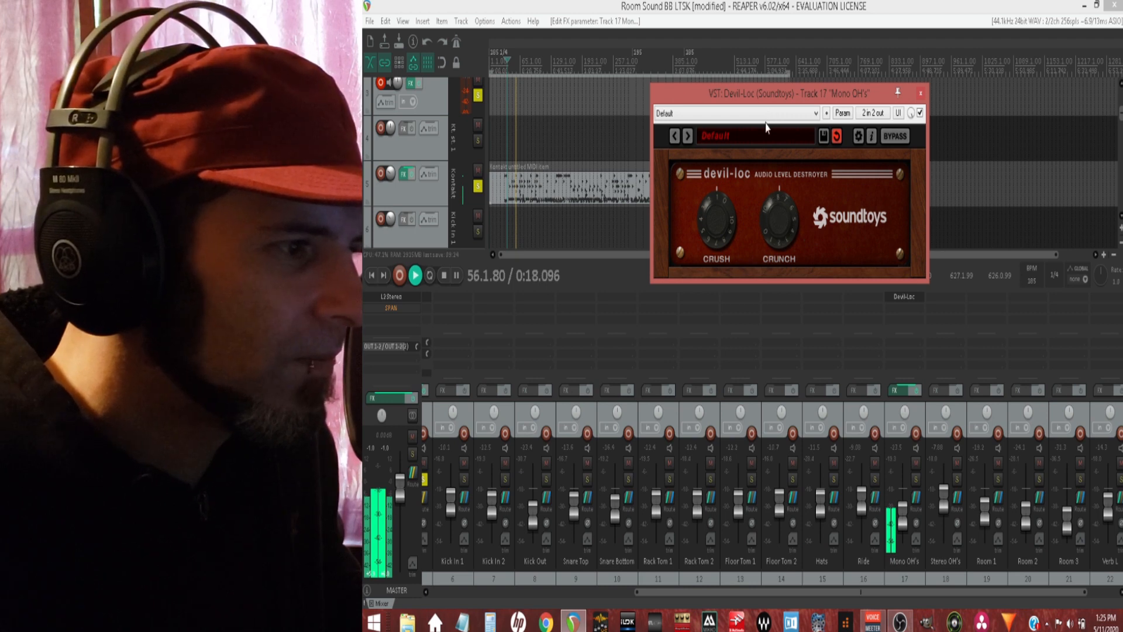
pyautogui.moveTo(767, 127); pyautogui.dragTo(773, 237)
pyautogui.moveTo(717, 216); pyautogui.dragTo(717, 45)
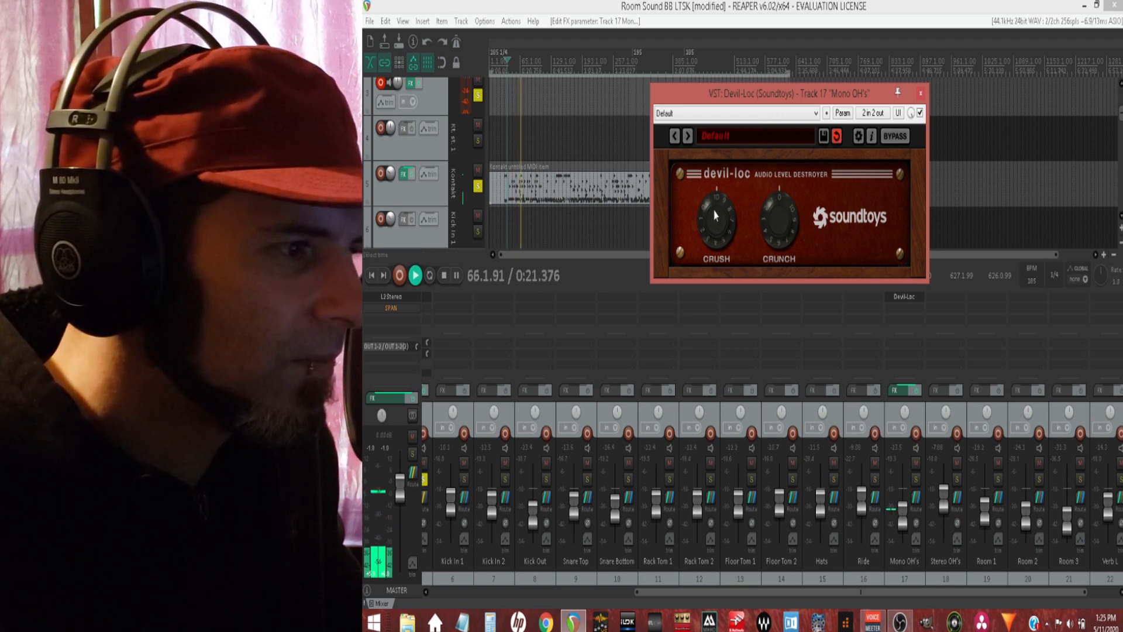
pyautogui.moveTo(715, 216); pyautogui.dragTo(709, 336)
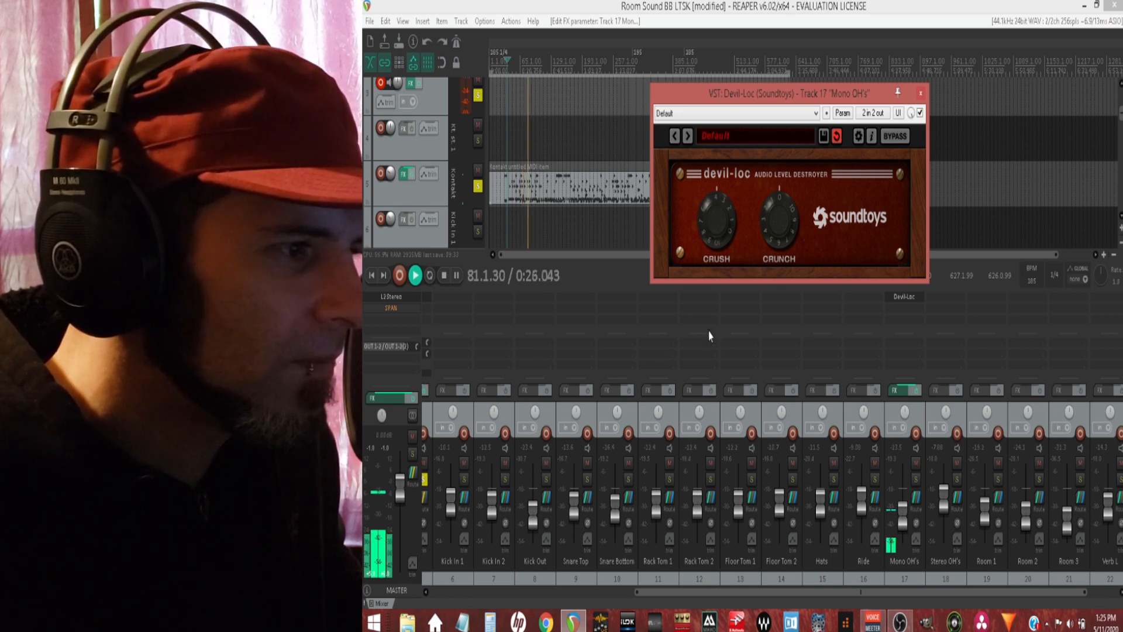
pyautogui.moveTo(721, 210); pyautogui.dragTo(723, 236)
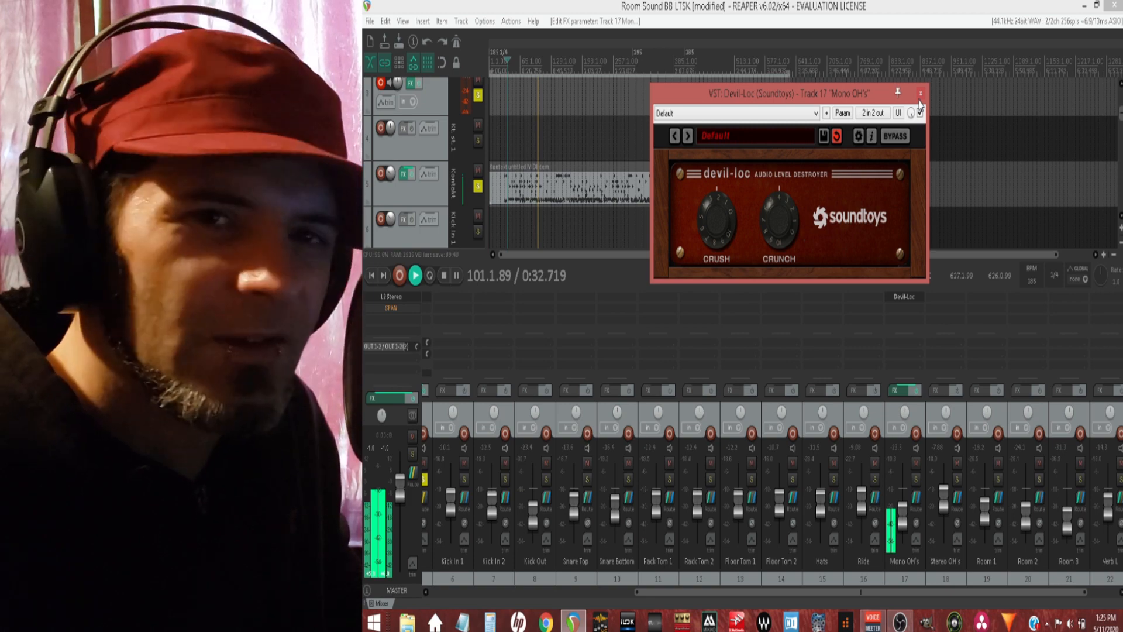
# Step: Close the Devil-Loc window, stop playback and delete the effect from the Mono OH's track
pyautogui.click(920, 95)
pyautogui.press('space')
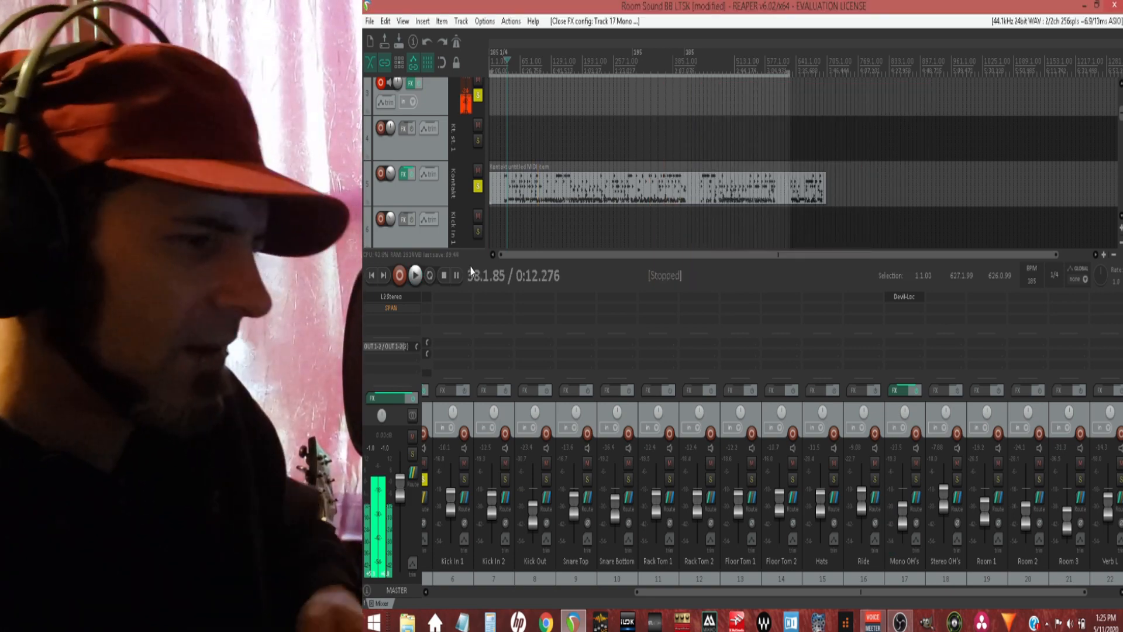
pyautogui.rightClick(886, 300)
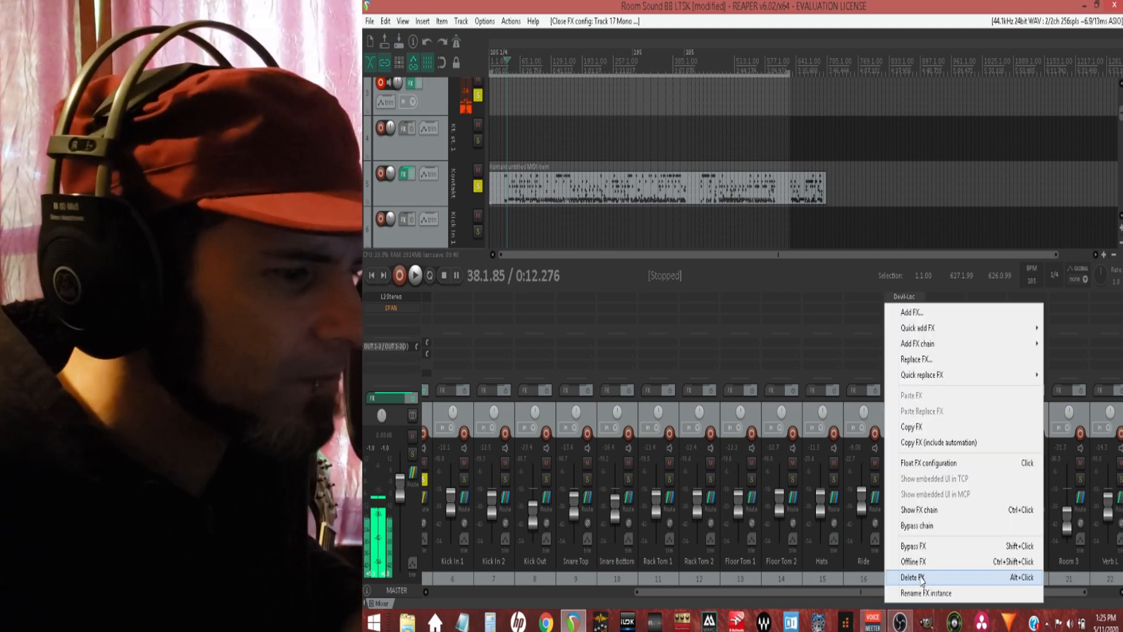
pyautogui.click(921, 577)
# Step: Return to the first mixer tracks and toggle record monitoring on track 3
pyautogui.moveTo(774, 595); pyautogui.dragTo(572, 594)
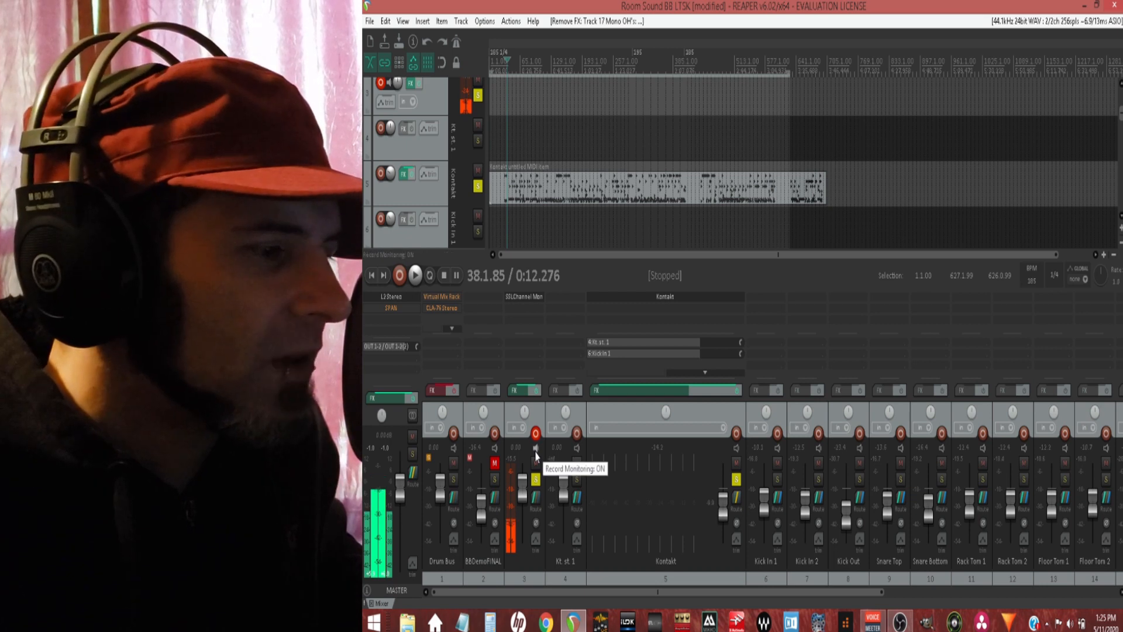
pyautogui.click(536, 453)
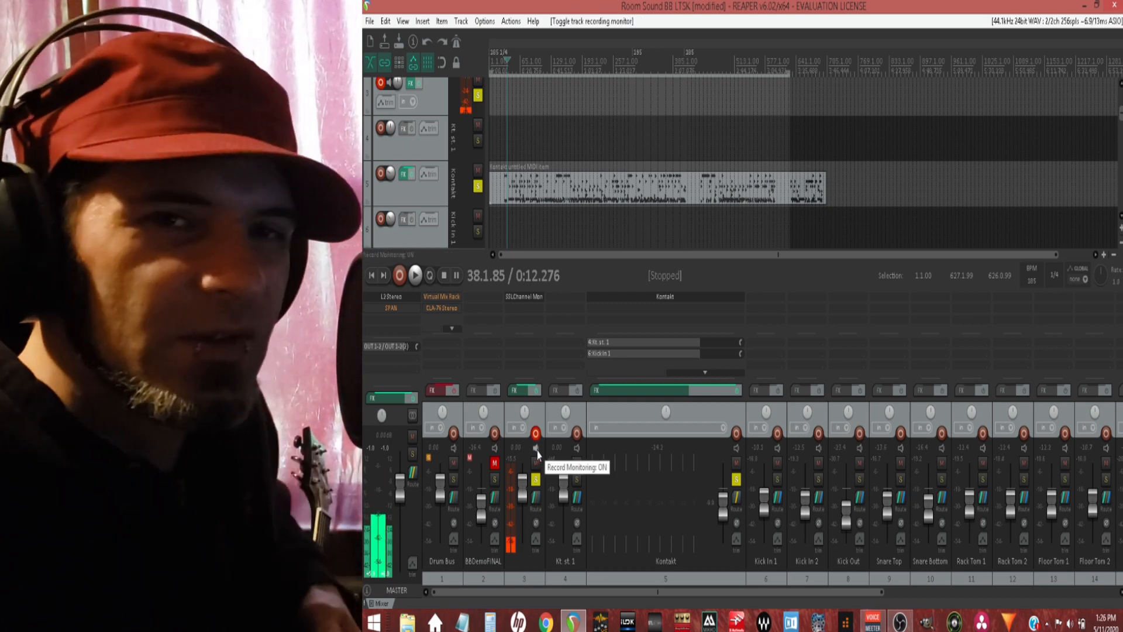